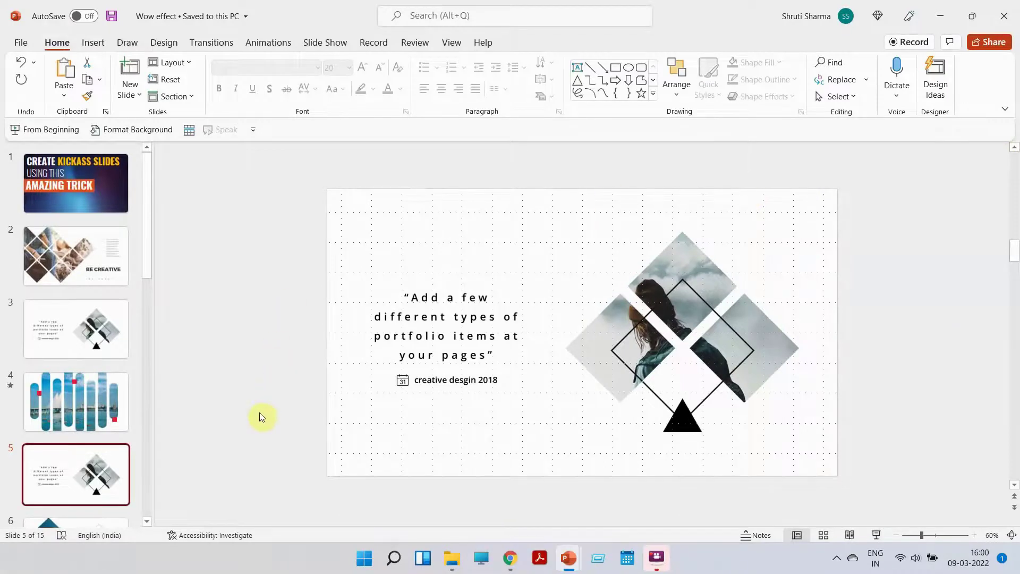
Step: Scroll the thumbnail pane and select slides 11 and 10 together
{"action": "scroll", "coordinate": [86, 460], "scroll_direction": "down", "scroll_amount": 1}
{"action": "scroll", "coordinate": [77, 420], "scroll_direction": "down", "scroll_amount": 7}
{"action": "left_click", "coordinate": [85, 308]}
{"action": "left_click", "coordinate": [90, 237], "text": "ctrl"}
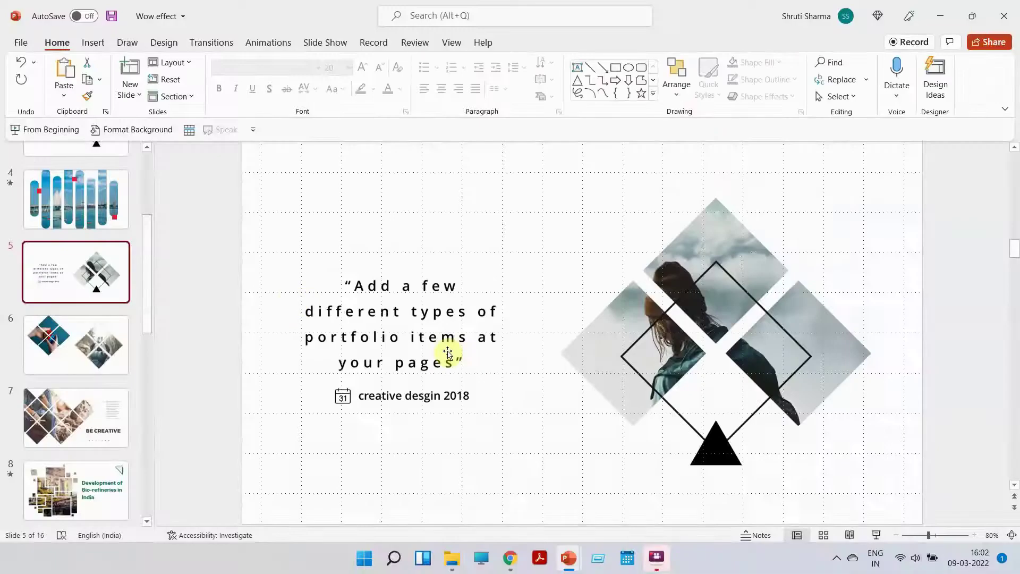
Step: Add a blank slide after slide 5, then draw a blue square and copy it into a 2×2 grid
{"action": "left_click", "coordinate": [80, 310]}
{"action": "key", "text": "Return"}
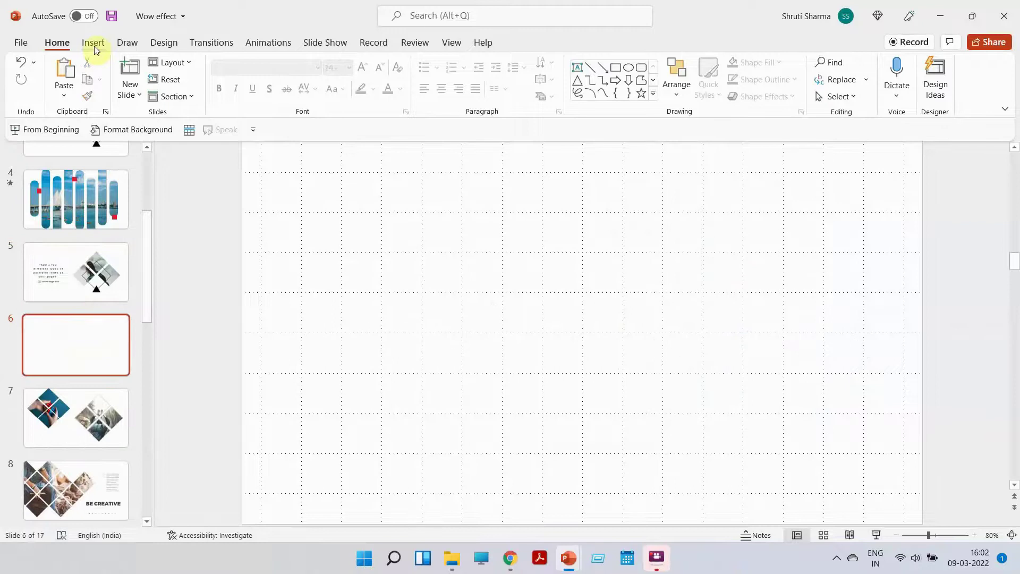
{"action": "left_click", "coordinate": [94, 45]}
{"action": "left_click", "coordinate": [220, 75]}
{"action": "left_click", "coordinate": [251, 132]}
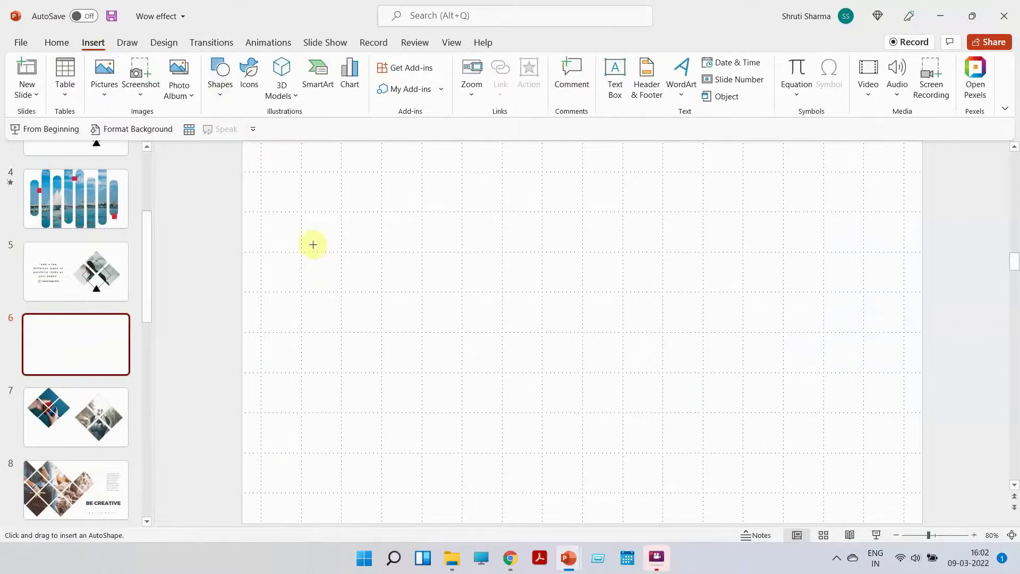
{"action": "mouse_move", "coordinate": [313, 244]}
{"action": "left_mouse_down"}
{"action": "mouse_move", "coordinate": [403, 344]}
{"action": "mouse_move", "coordinate": [422, 348]}
{"action": "left_mouse_up"}
{"action": "left_click_drag", "start_coordinate": [357, 303], "coordinate": [474, 302]}
{"action": "left_click_drag", "start_coordinate": [373, 297], "coordinate": [377, 408]}
{"action": "left_click", "coordinate": [603, 364]}
Step: Move the four-square grid up on the slide and reselect all four squares at 80% zoom
{"action": "left_click", "coordinate": [897, 535]}
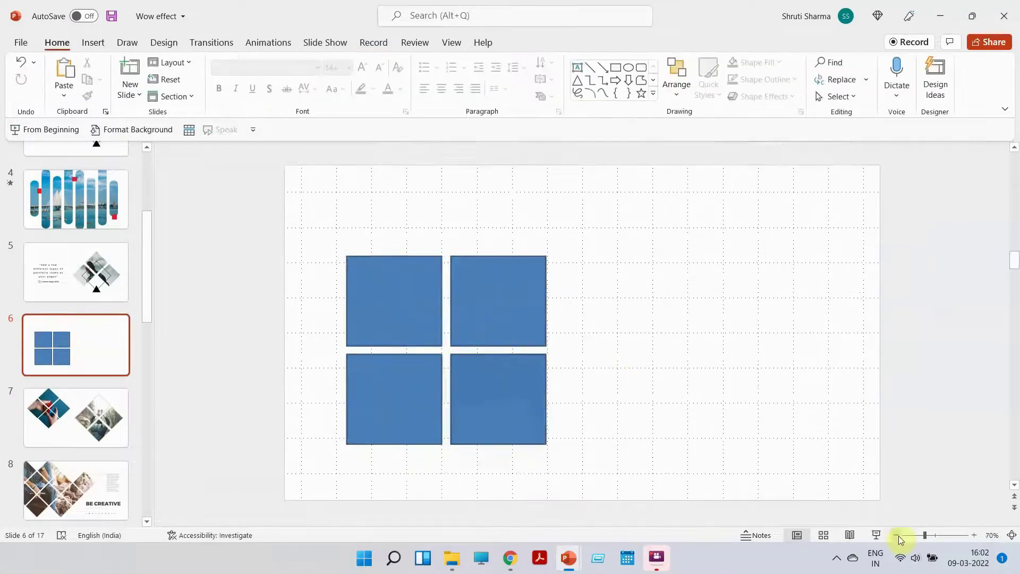
{"action": "left_click", "coordinate": [897, 536]}
{"action": "left_click", "coordinate": [897, 536]}
{"action": "left_click_drag", "start_coordinate": [387, 248], "coordinate": [597, 492]}
{"action": "left_click_drag", "start_coordinate": [508, 314], "coordinate": [508, 296]}
{"action": "left_click", "coordinate": [599, 326]}
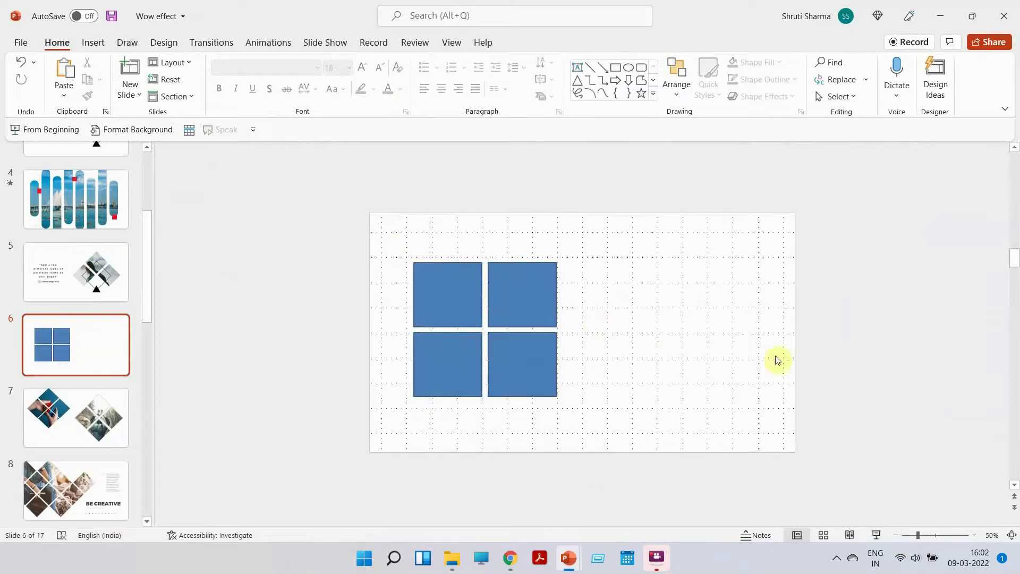
{"action": "left_click", "coordinate": [974, 535]}
{"action": "left_click", "coordinate": [973, 535]}
{"action": "left_click", "coordinate": [974, 535]}
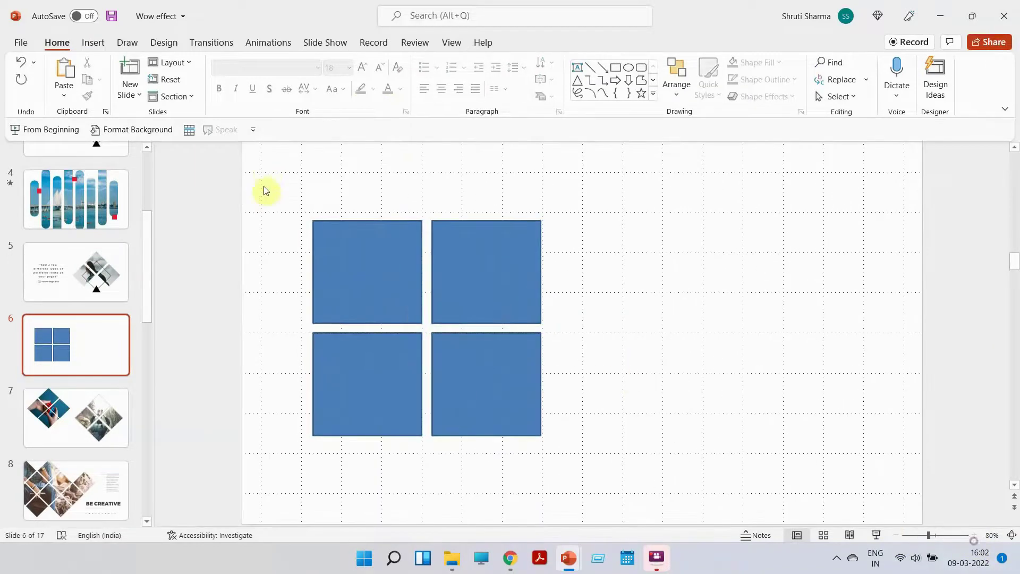
{"action": "left_click_drag", "start_coordinate": [264, 175], "coordinate": [588, 499]}
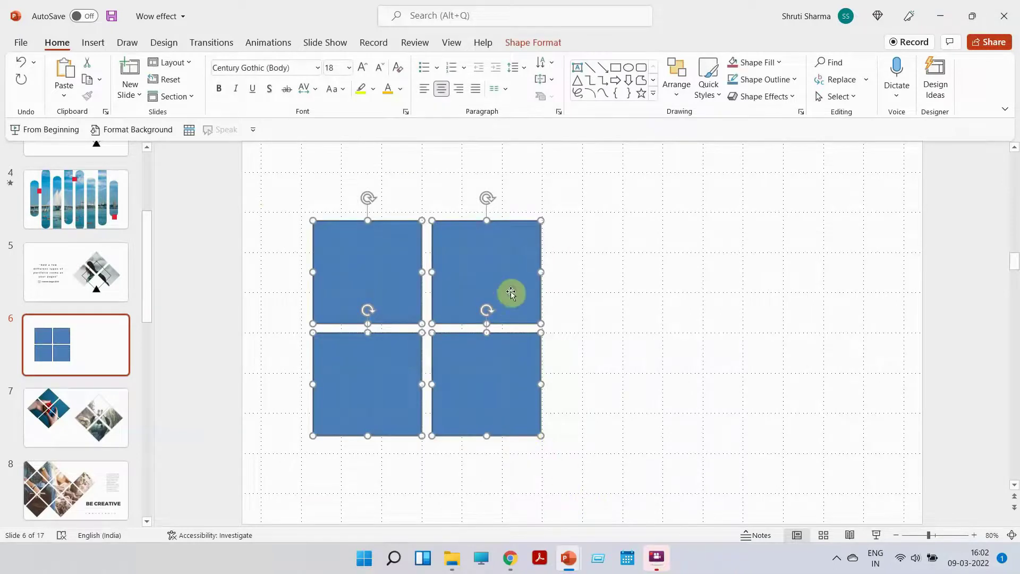
Step: Group the four squares with Ctrl+G and open Format Shape for the group
{"action": "right_click", "coordinate": [498, 246]}
{"action": "left_click", "coordinate": [470, 284]}
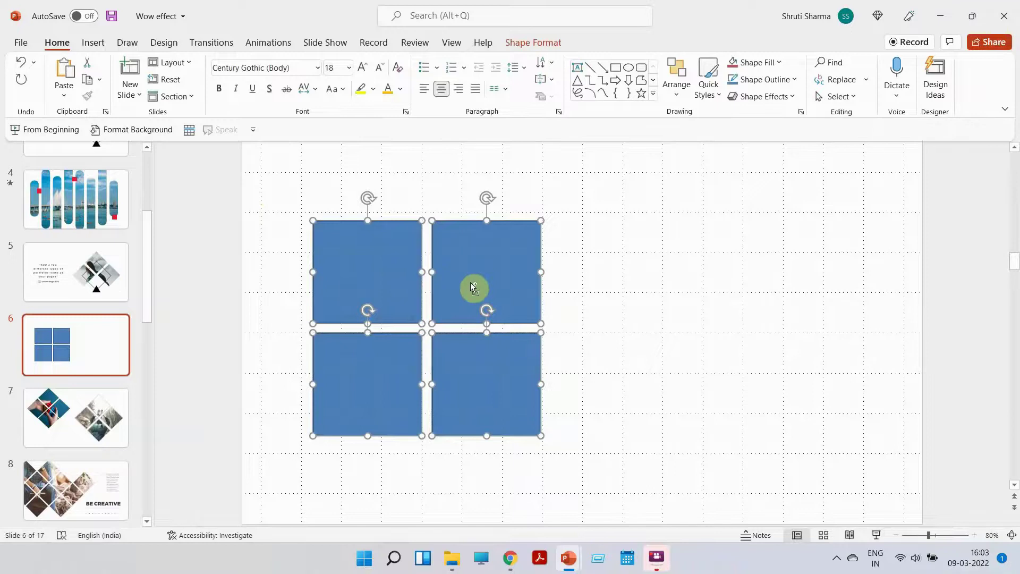
{"action": "key", "text": "ctrl+g"}
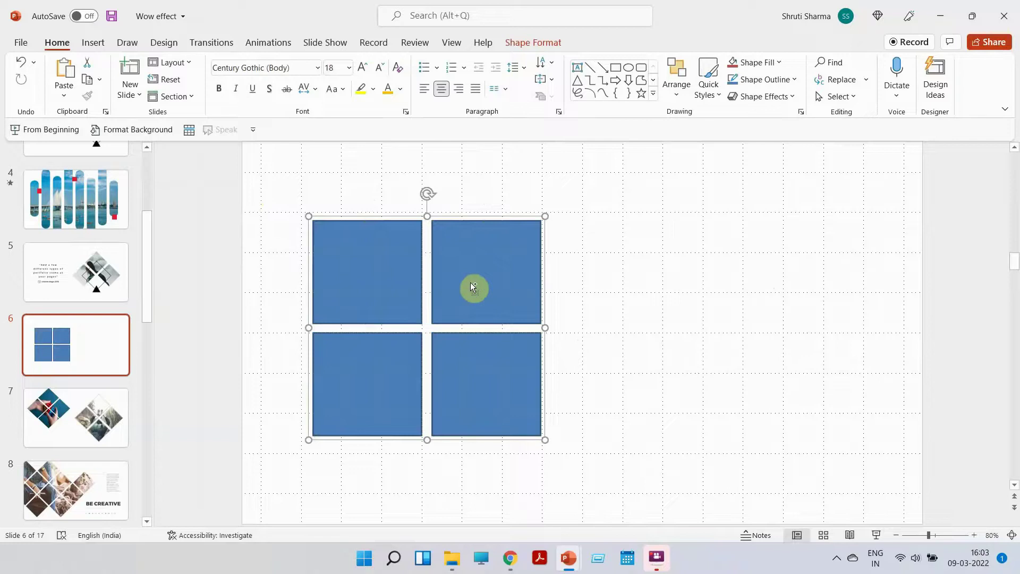
{"action": "key", "text": "ctrl+shift+g"}
{"action": "key", "text": "ctrl+z"}
{"action": "right_click", "coordinate": [470, 282]}
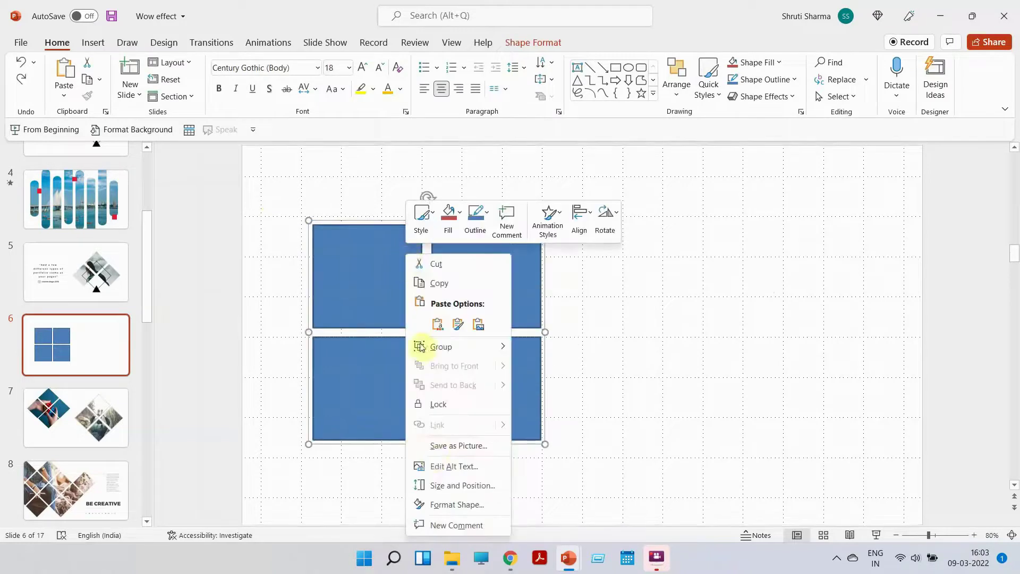
{"action": "left_click", "coordinate": [439, 500]}
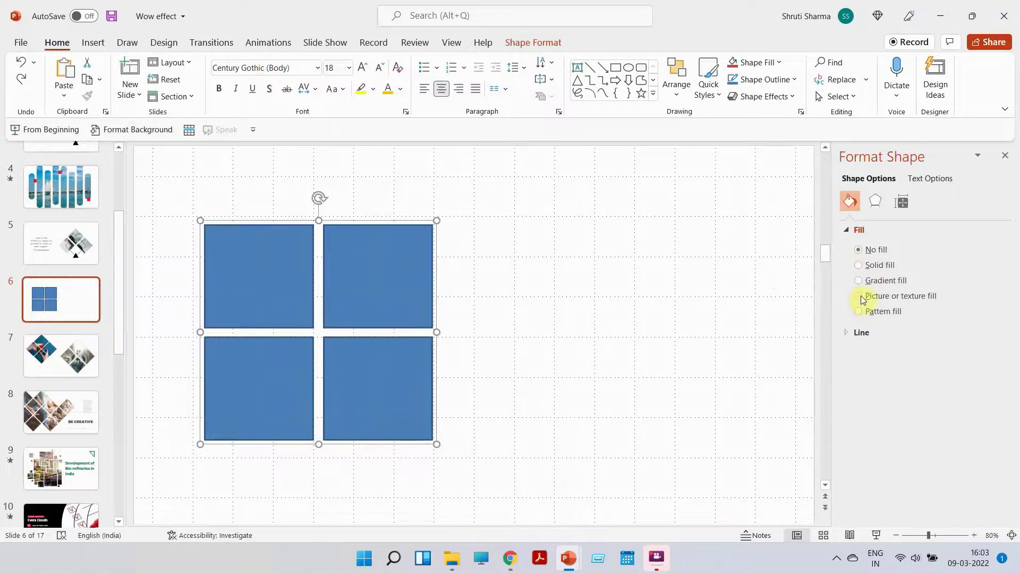
Step: Apply a picture fill to the grouped squares using the bandra-worli sea link bridge photo
{"action": "left_click", "coordinate": [858, 296]}
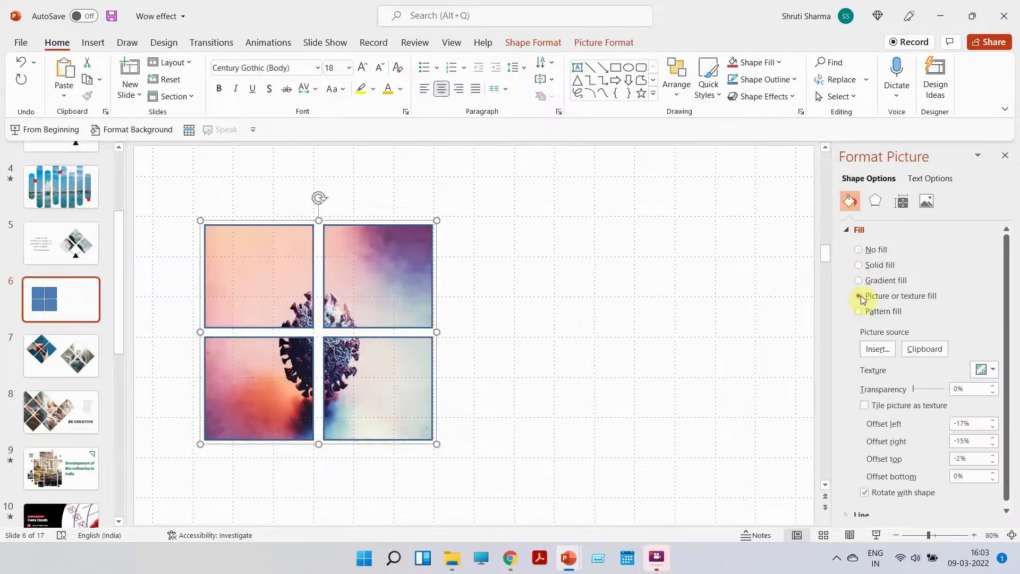
{"action": "left_click", "coordinate": [875, 352]}
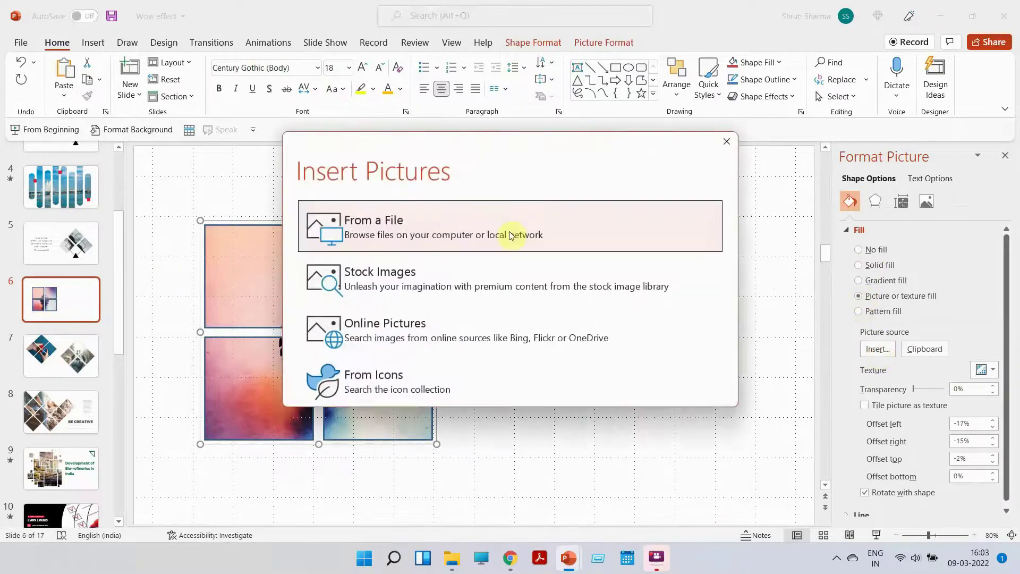
{"action": "left_click", "coordinate": [404, 226]}
{"action": "scroll", "coordinate": [448, 301], "scroll_direction": "down", "scroll_amount": 4}
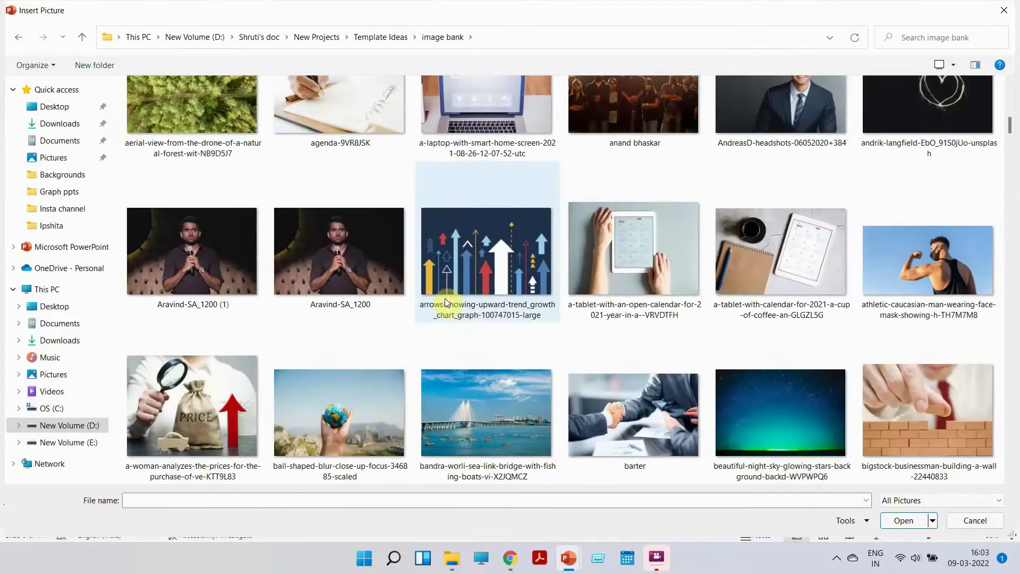
{"action": "scroll", "coordinate": [448, 305], "scroll_direction": "down", "scroll_amount": 2}
{"action": "left_click", "coordinate": [456, 265]}
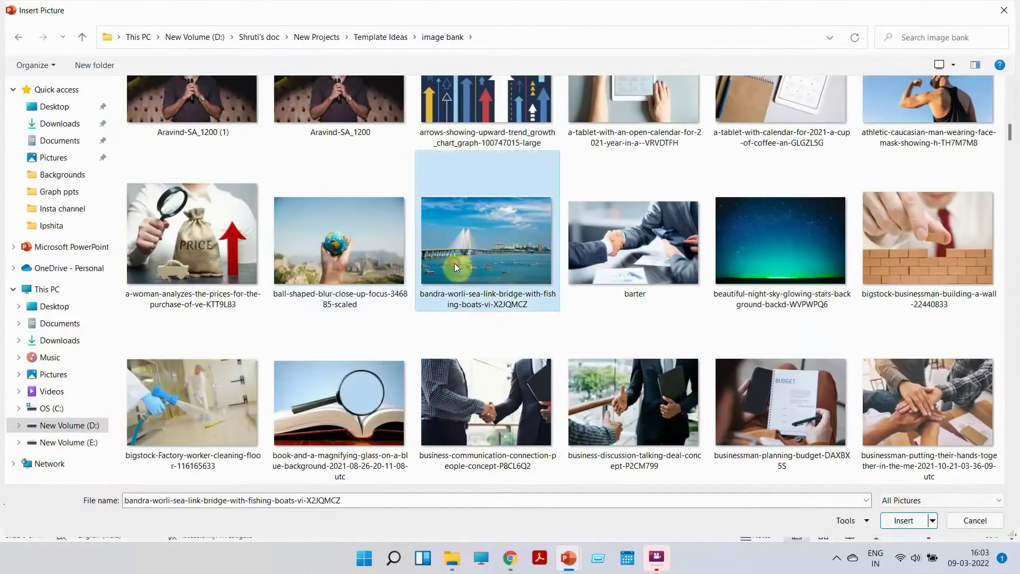
{"action": "double_click", "coordinate": [454, 263]}
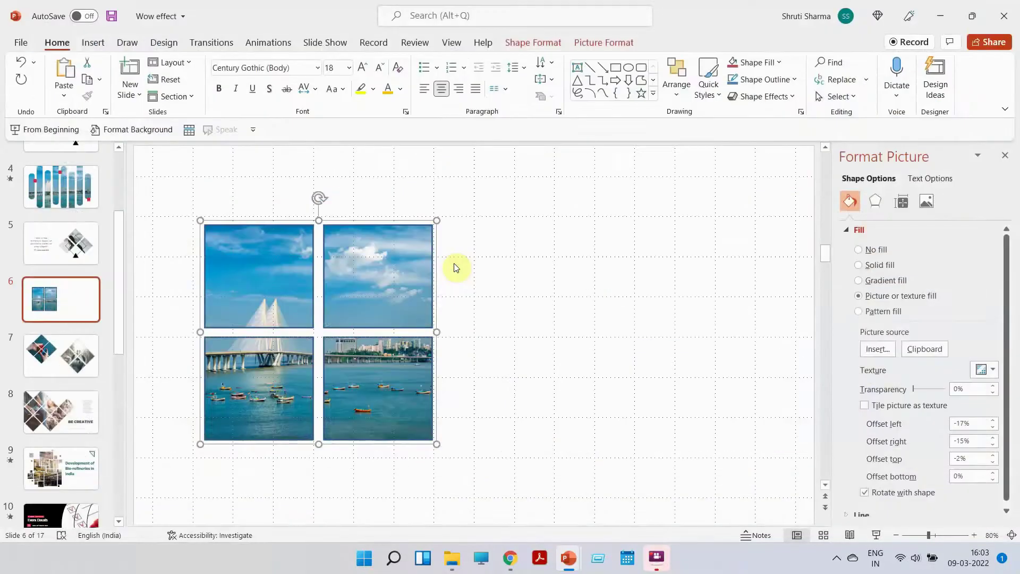
Step: Remove the tile outlines and nudge the bottom-right, bottom-left and top-left tiles into alignment
{"action": "left_click", "coordinate": [763, 88]}
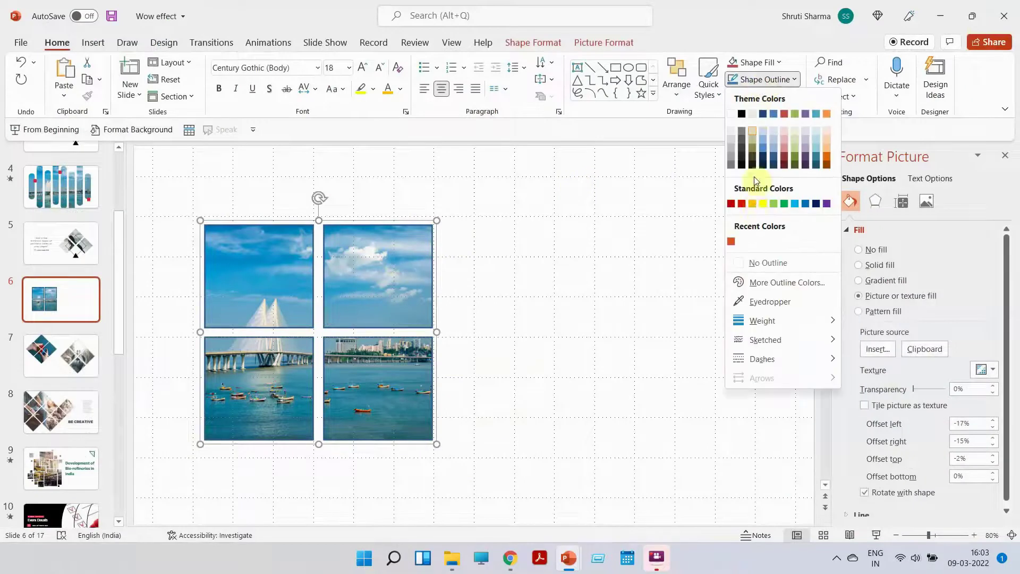
{"action": "left_click", "coordinate": [757, 266]}
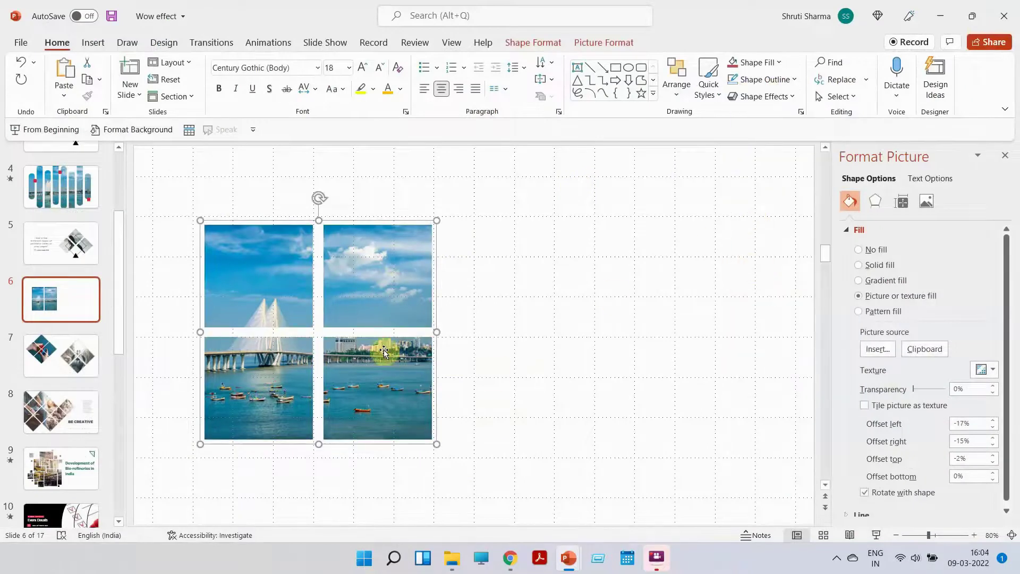
{"action": "left_click", "coordinate": [368, 370]}
{"action": "left_click_drag", "start_coordinate": [368, 371], "coordinate": [364, 365]}
{"action": "left_click_drag", "start_coordinate": [265, 388], "coordinate": [289, 365]}
{"action": "left_click_drag", "start_coordinate": [270, 309], "coordinate": [273, 306]}
{"action": "left_click", "coordinate": [512, 396]}
Step: Adjust the group's picture offsets, bringing the right offset to -14% and the left to -22%
{"action": "left_click", "coordinate": [370, 378]}
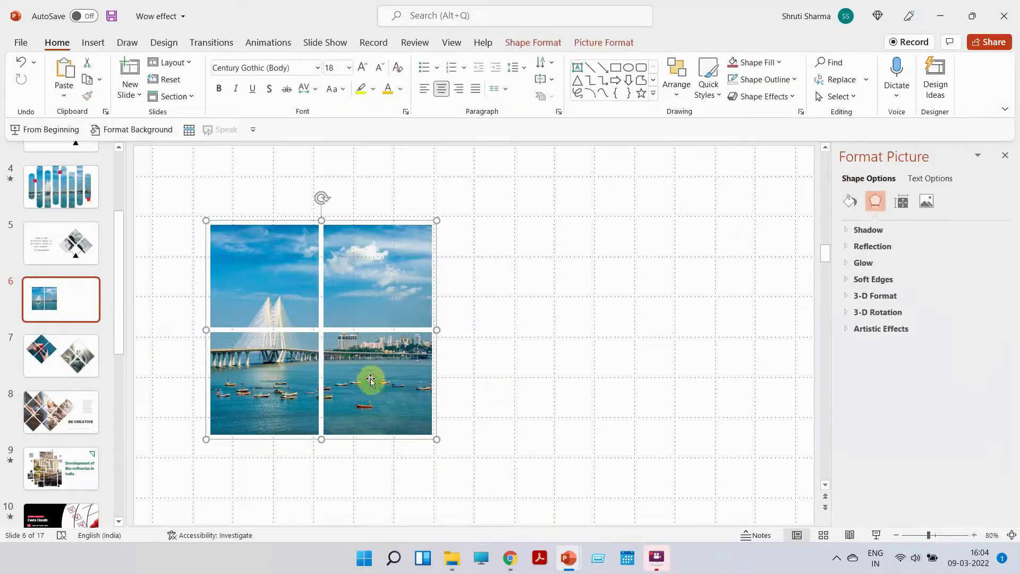
{"action": "left_click", "coordinate": [849, 201]}
{"action": "left_click_drag", "start_coordinate": [1010, 304], "coordinate": [1009, 305]}
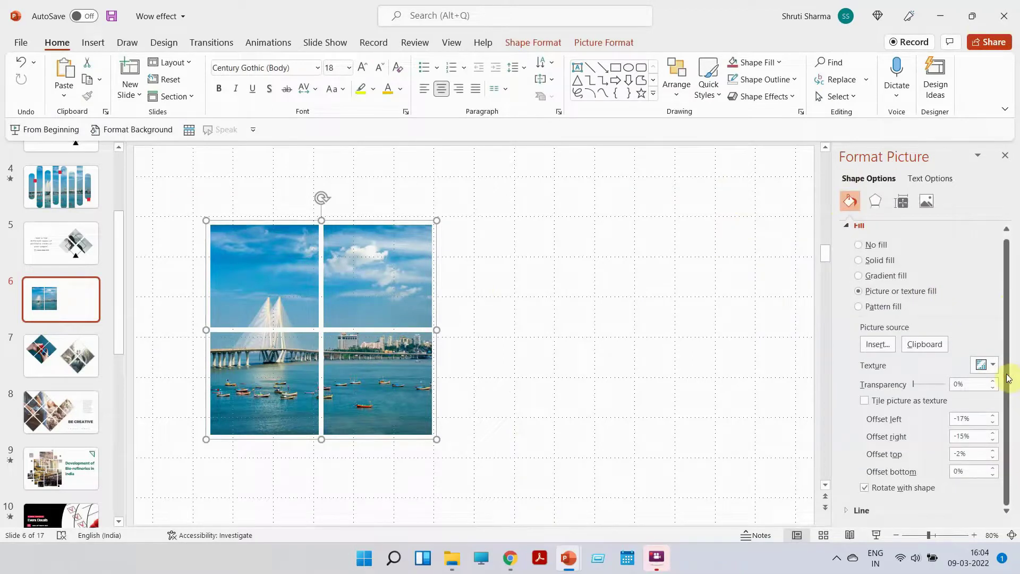
{"action": "left_click", "coordinate": [991, 440]}
{"action": "left_click", "coordinate": [992, 440]}
{"action": "left_click", "coordinate": [992, 441]}
{"action": "left_click", "coordinate": [991, 441]}
{"action": "left_click", "coordinate": [992, 440]}
{"action": "left_click", "coordinate": [992, 433]}
{"action": "left_click", "coordinate": [993, 433]}
{"action": "left_click", "coordinate": [993, 433]}
{"action": "left_click", "coordinate": [993, 433]}
{"action": "left_click", "coordinate": [992, 433]}
{"action": "left_click", "coordinate": [993, 433]}
{"action": "left_click", "coordinate": [991, 422]}
{"action": "left_click", "coordinate": [992, 422]}
{"action": "left_click", "coordinate": [991, 422]}
{"action": "left_click", "coordinate": [991, 422]}
{"action": "left_click", "coordinate": [992, 422]}
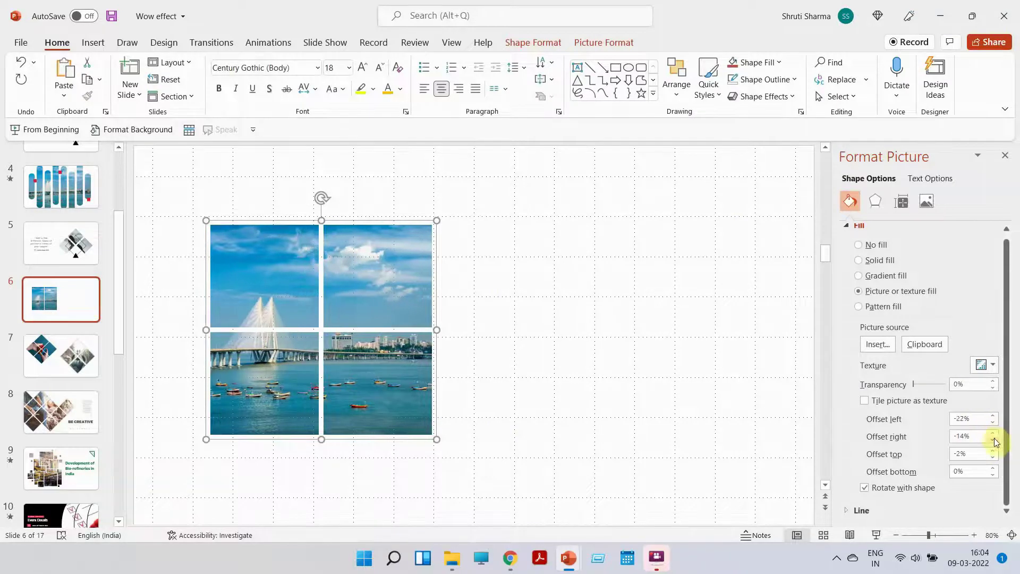
Step: Set both the left and right picture offsets to -19%
{"action": "left_click", "coordinate": [992, 440]}
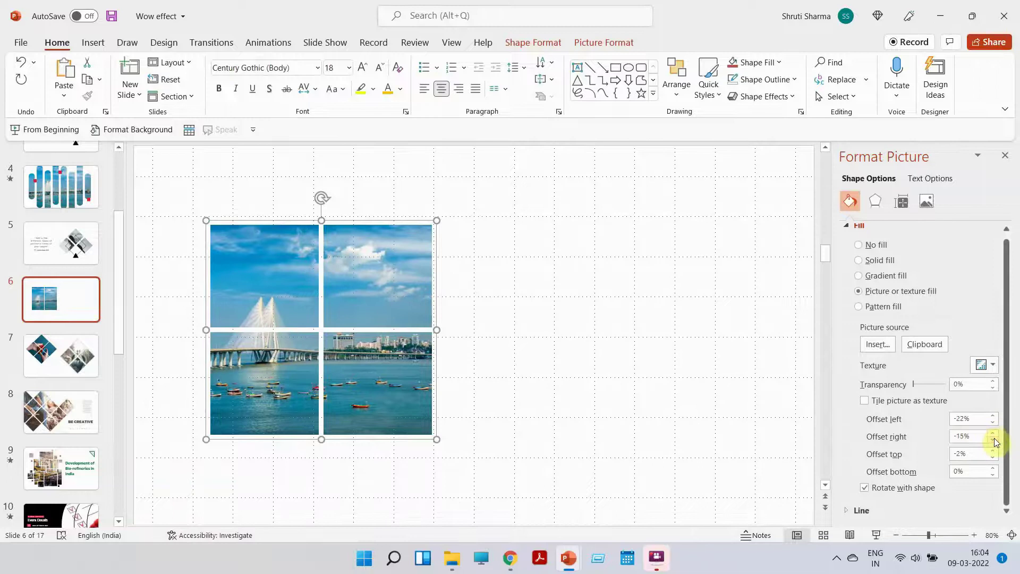
{"action": "left_click", "coordinate": [993, 440]}
{"action": "left_click", "coordinate": [993, 440]}
{"action": "left_click", "coordinate": [993, 440]}
{"action": "left_click", "coordinate": [992, 441]}
{"action": "left_click", "coordinate": [991, 416]}
{"action": "left_click", "coordinate": [992, 416]}
{"action": "left_click", "coordinate": [991, 416]}
{"action": "left_click", "coordinate": [744, 386]}
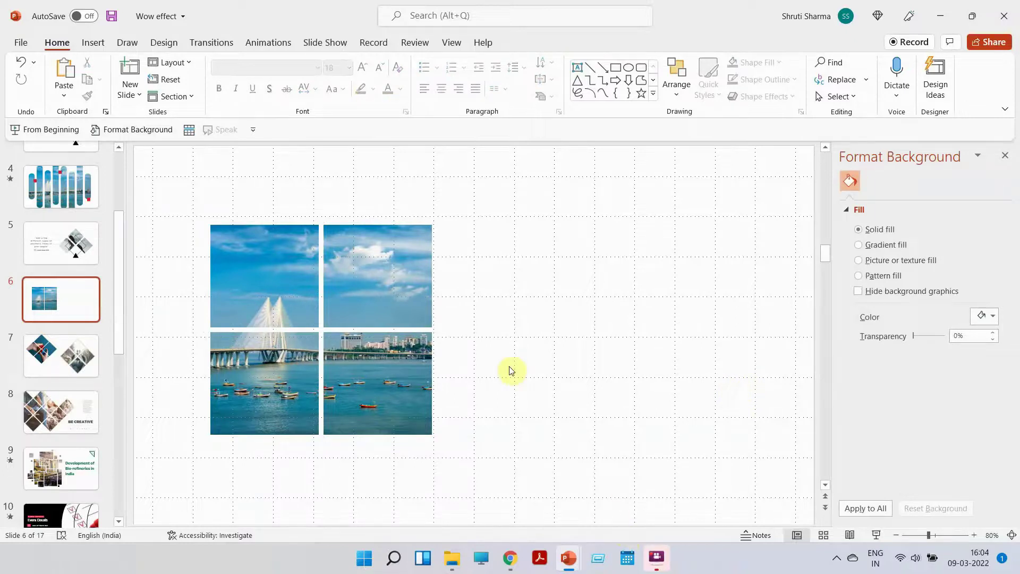
Step: Draw a tall blue rectangle to the right of the photo grid and duplicate it twice
{"action": "key", "text": "alt+n"}
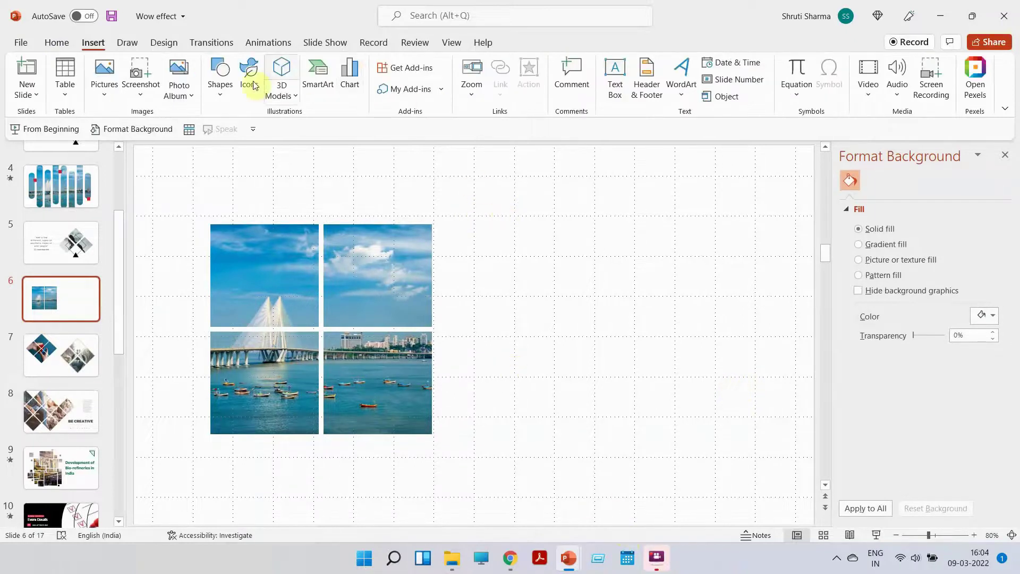
{"action": "left_click", "coordinate": [216, 96]}
{"action": "left_click", "coordinate": [250, 134]}
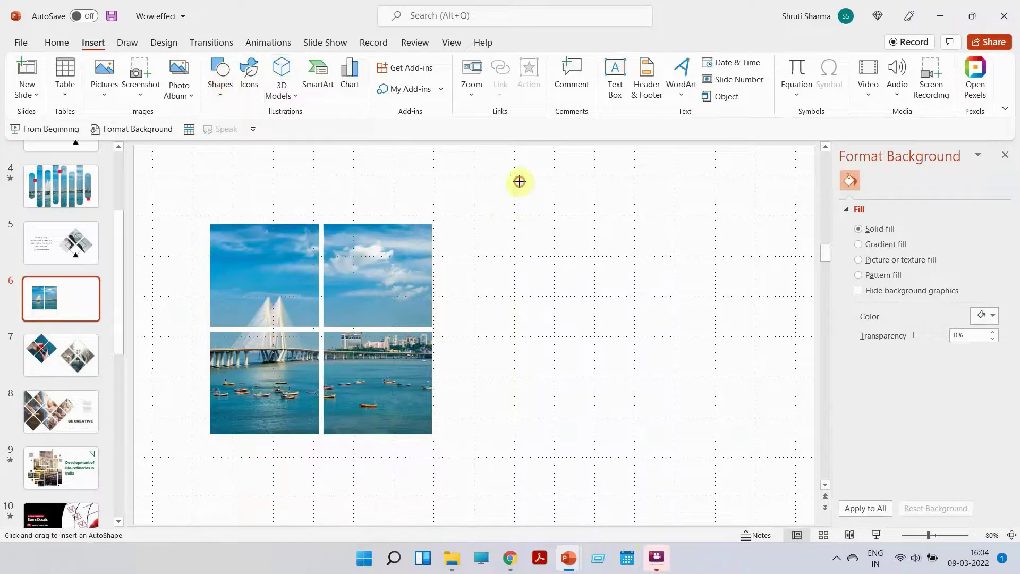
{"action": "left_click_drag", "start_coordinate": [520, 182], "coordinate": [590, 486]}
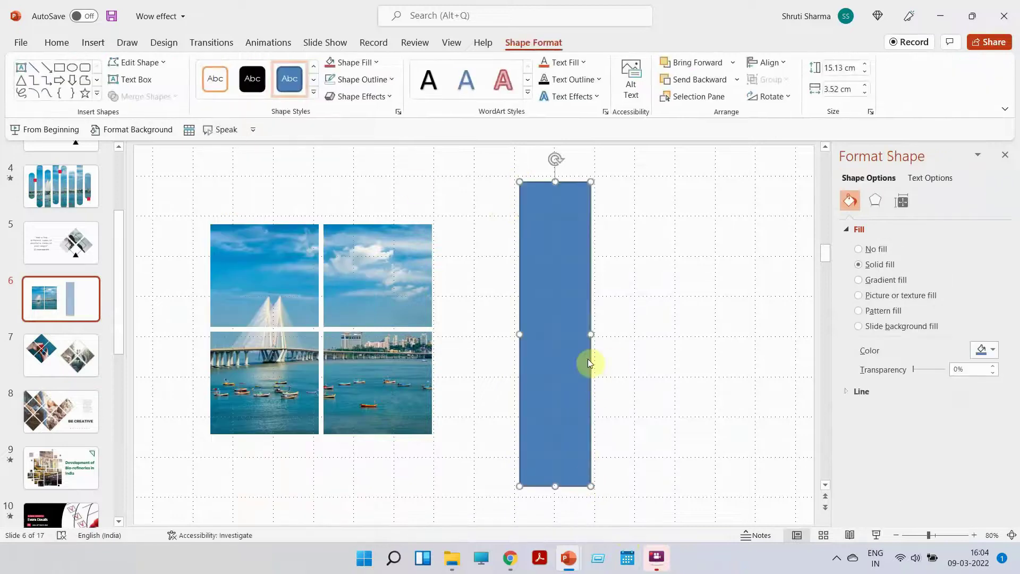
{"action": "left_click_drag", "start_coordinate": [579, 359], "coordinate": [710, 349]}
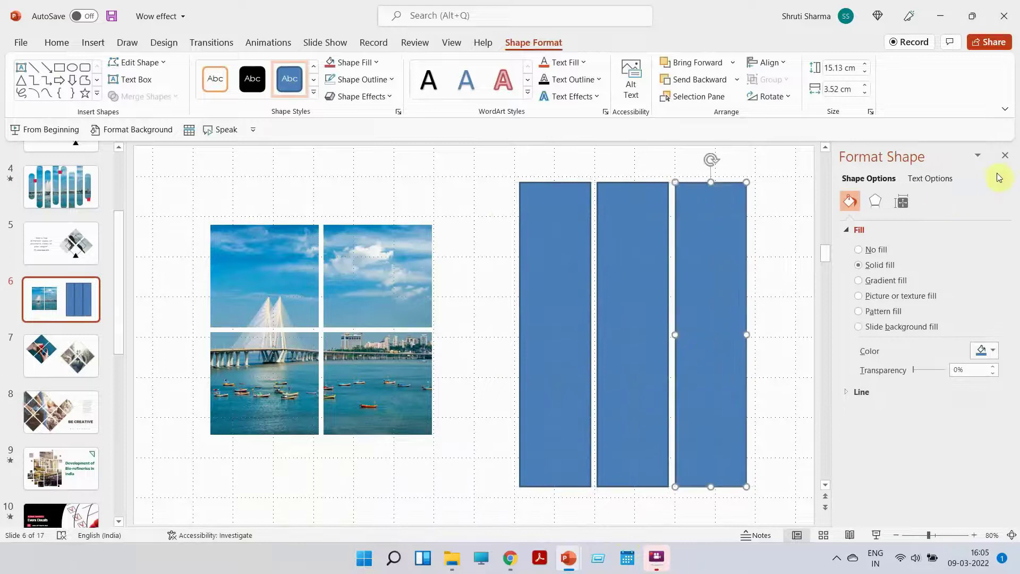
Step: Narrow the three rectangles, shift them left, and copy a fourth bar beside them
{"action": "left_click", "coordinate": [1004, 157]}
{"action": "left_click_drag", "start_coordinate": [878, 510], "coordinate": [588, 153]}
{"action": "key", "text": "shift+Left"}
{"action": "key", "text": "shift+Left"}
{"action": "key", "text": "shift+Left"}
{"action": "key", "text": "shift+Left"}
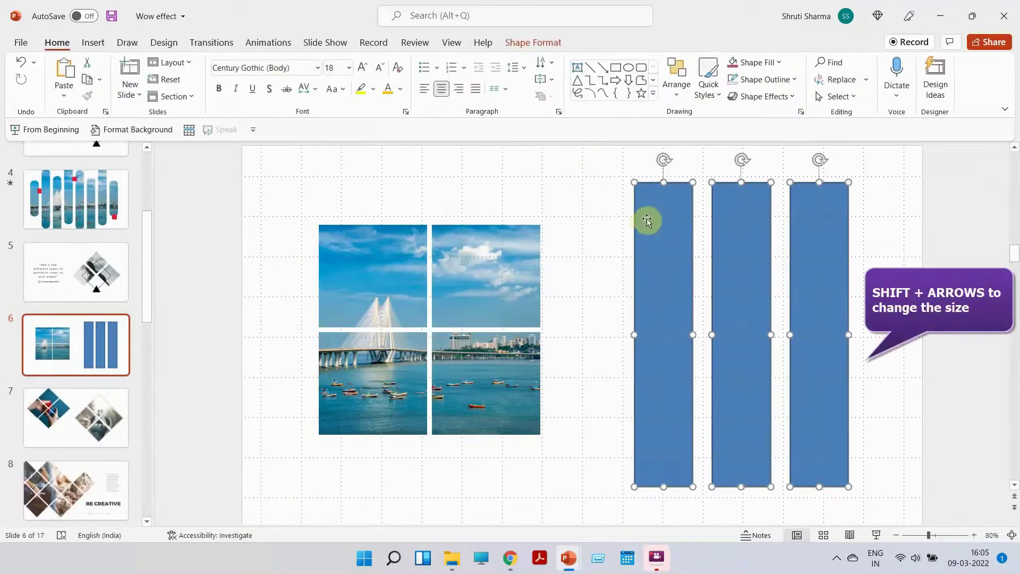
{"action": "left_click_drag", "start_coordinate": [643, 218], "coordinate": [614, 221]}
{"action": "left_click", "coordinate": [852, 235]}
{"action": "left_click_drag", "start_coordinate": [785, 238], "coordinate": [856, 245]}
{"action": "left_click", "coordinate": [913, 315]}
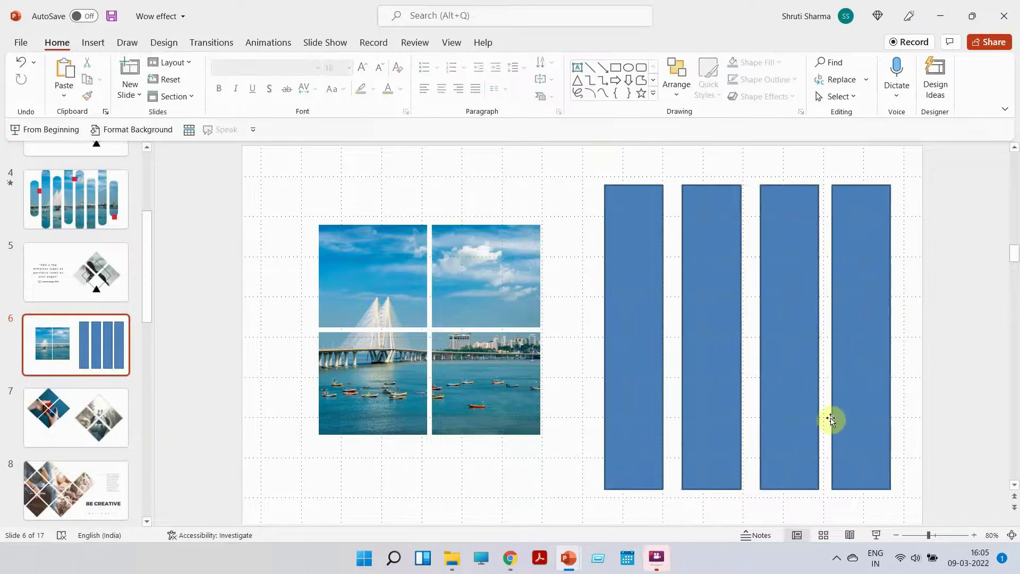
{"action": "left_click_drag", "start_coordinate": [833, 418], "coordinate": [819, 404]}
Step: Close up the bars and distribute all four evenly with Distribute Horizontally
{"action": "left_click", "coordinate": [777, 372], "text": "shift"}
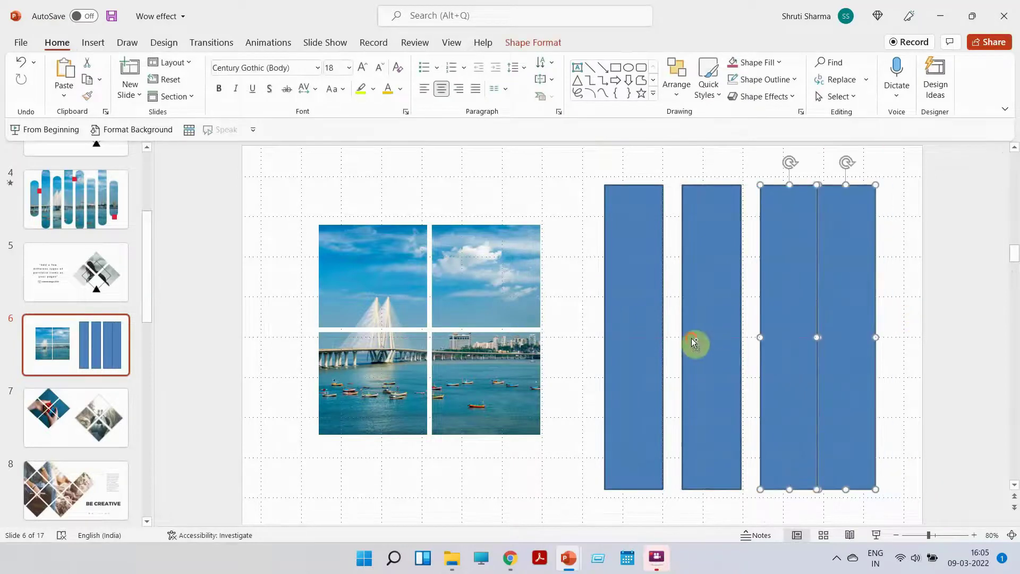
{"action": "left_click_drag", "start_coordinate": [619, 330], "coordinate": [654, 324]}
{"action": "left_click", "coordinate": [695, 306], "text": "shift"}
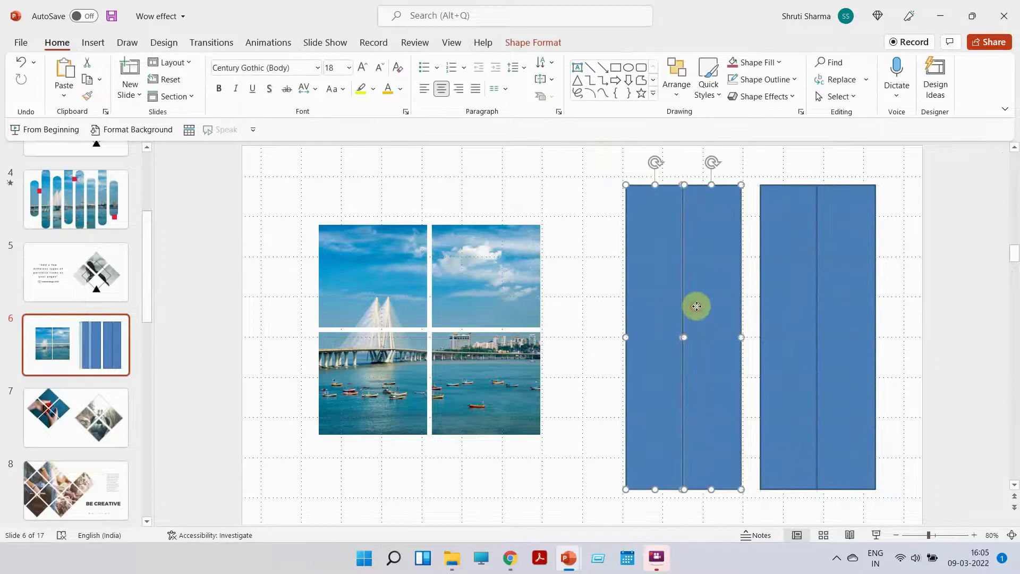
{"action": "left_click", "coordinate": [759, 308], "text": "shift"}
{"action": "left_click", "coordinate": [846, 282], "text": "shift"}
{"action": "left_click", "coordinate": [501, 37]}
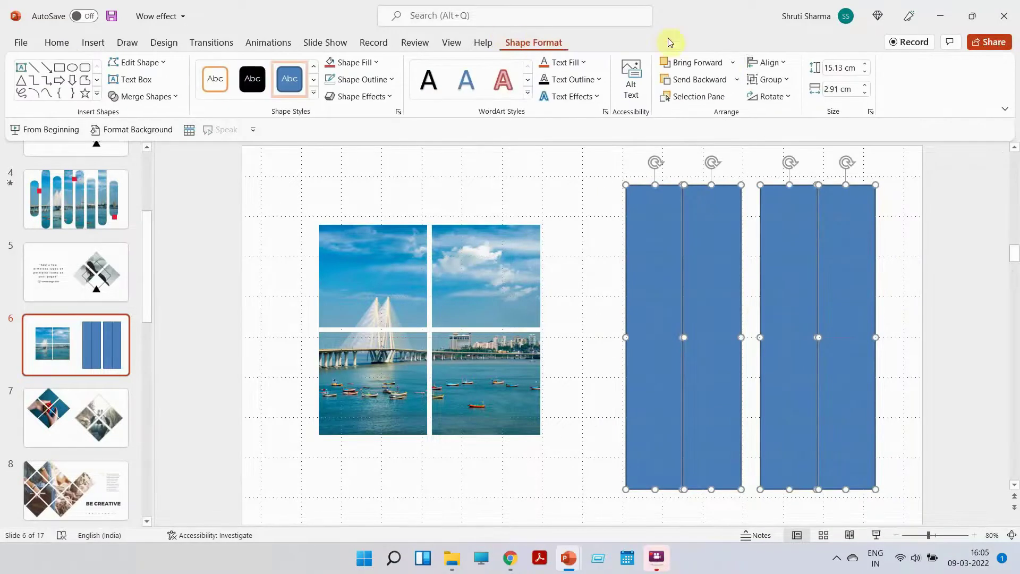
{"action": "left_click", "coordinate": [767, 64]}
{"action": "left_click", "coordinate": [781, 196]}
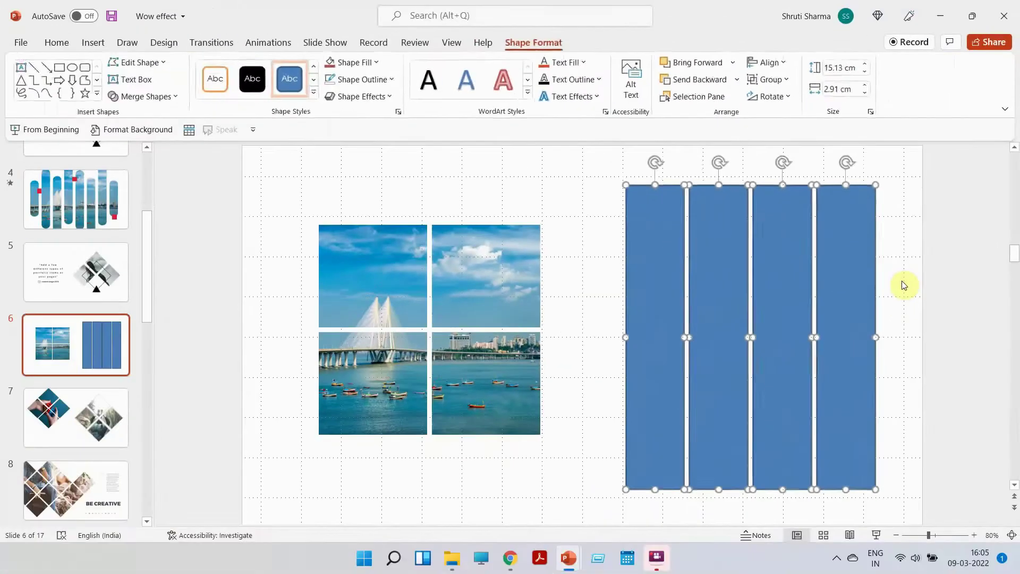
{"action": "left_click", "coordinate": [903, 285]}
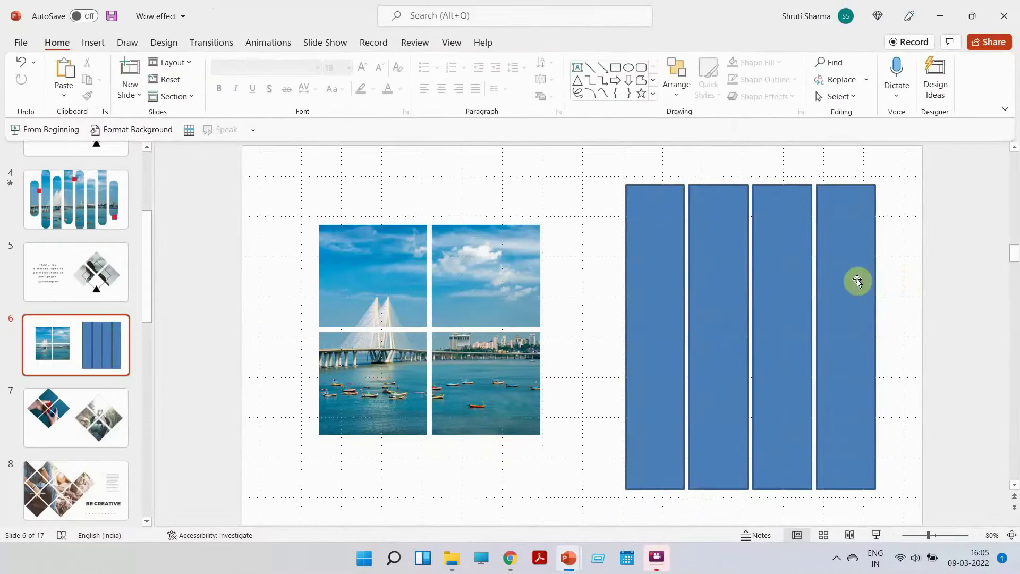
Step: Select all four bars and group them into one 12.42 cm wide shape
{"action": "left_click", "coordinate": [856, 279]}
{"action": "left_click", "coordinate": [783, 280], "text": "shift"}
{"action": "left_click", "coordinate": [721, 271], "text": "shift"}
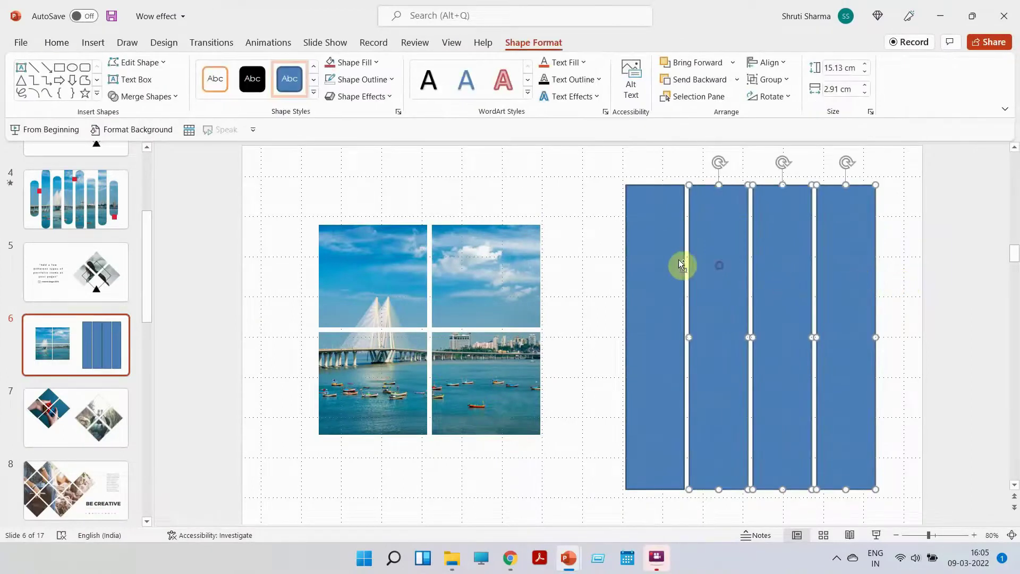
{"action": "left_click", "coordinate": [680, 263], "text": "shift"}
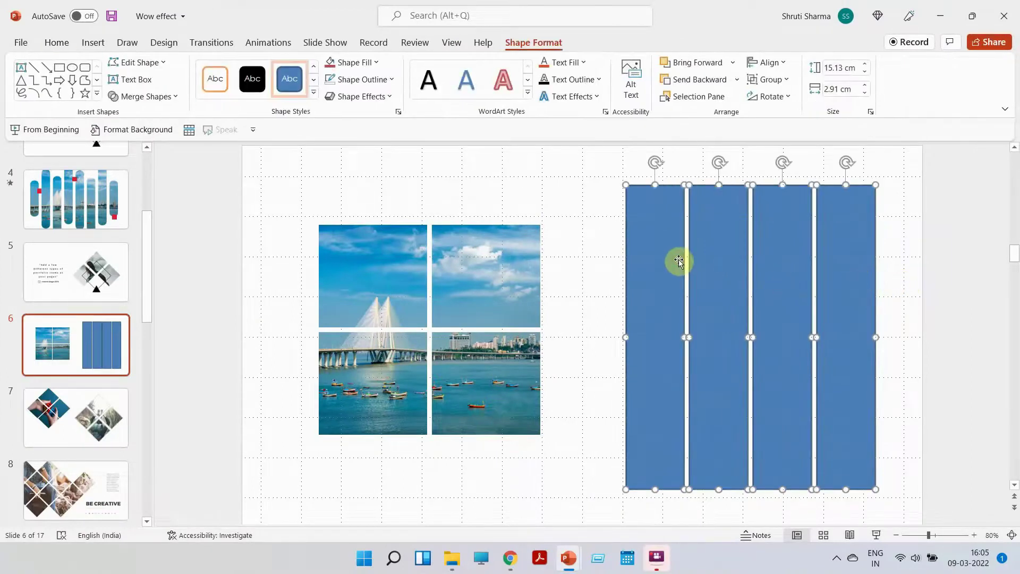
{"action": "key", "text": "ctrl+g"}
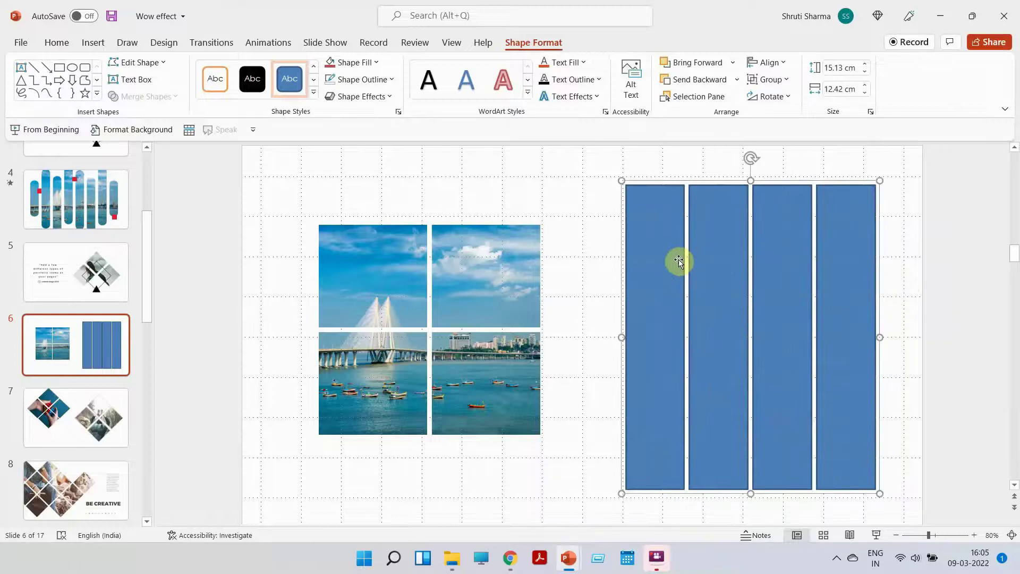
Step: Fill the grouped bars with the NEWS_4_Consumer_buying_patterns_ovmctg shopping cart photo
{"action": "right_click", "coordinate": [662, 213]}
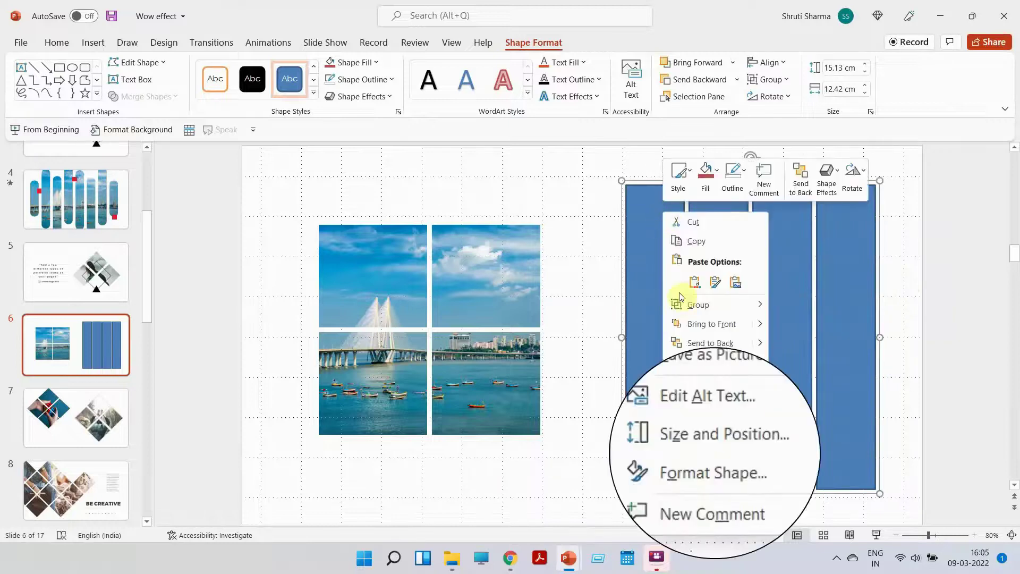
{"action": "left_click", "coordinate": [731, 451]}
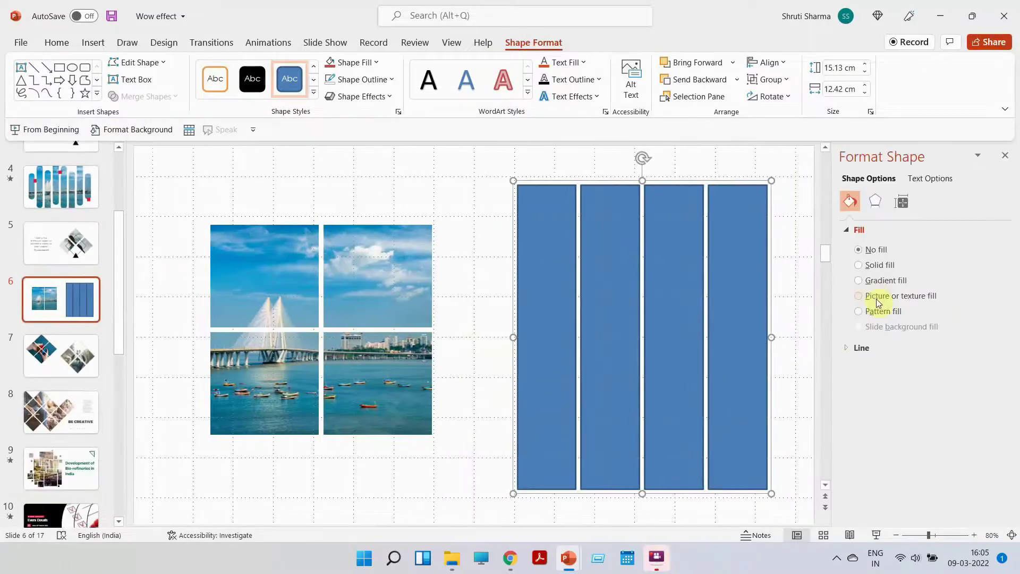
{"action": "left_click", "coordinate": [877, 297]}
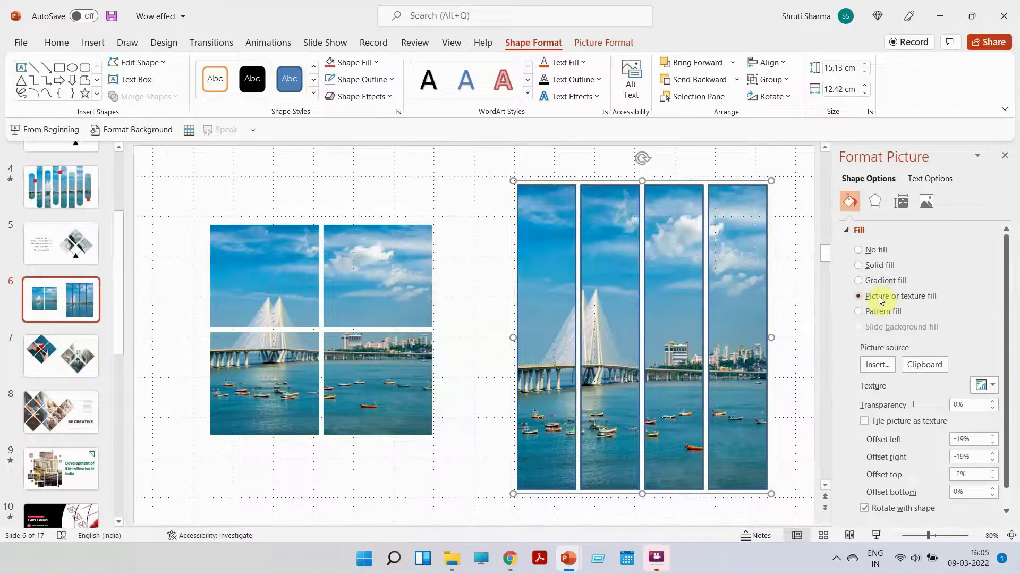
{"action": "left_click", "coordinate": [876, 364]}
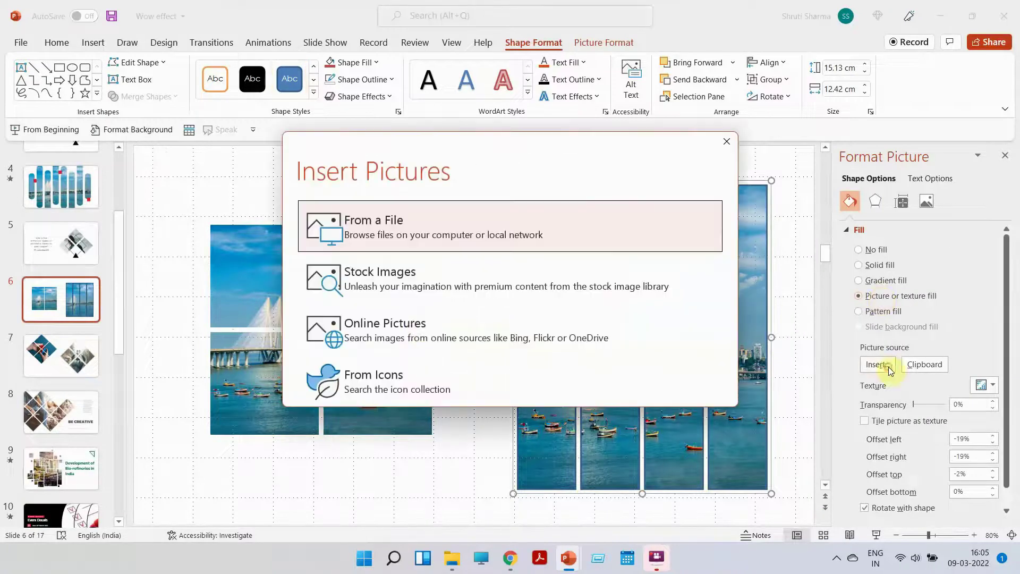
{"action": "left_click", "coordinate": [369, 228]}
{"action": "scroll", "coordinate": [486, 378], "scroll_direction": "down", "scroll_amount": 20}
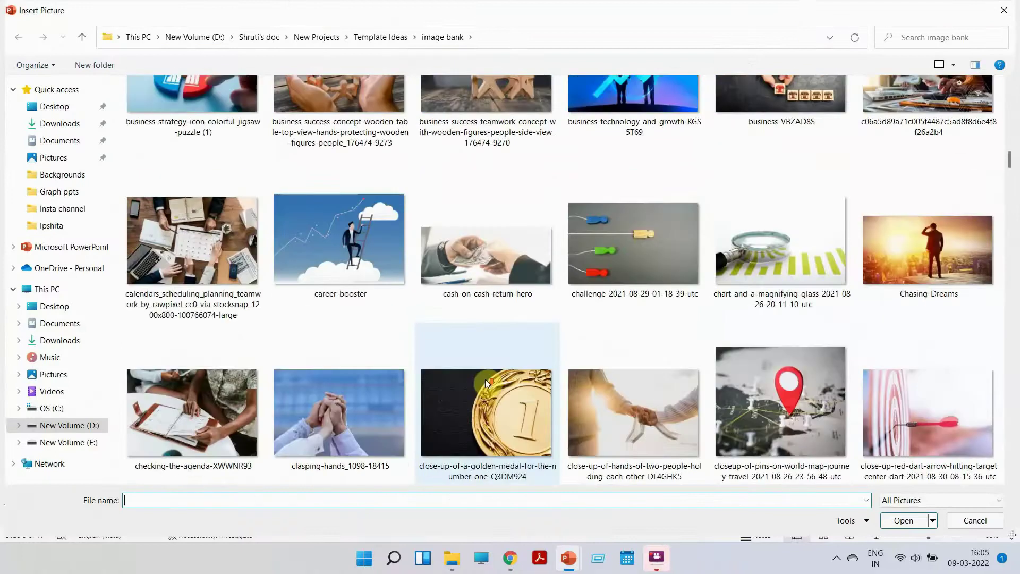
{"action": "scroll", "coordinate": [486, 378], "scroll_direction": "down", "scroll_amount": 20}
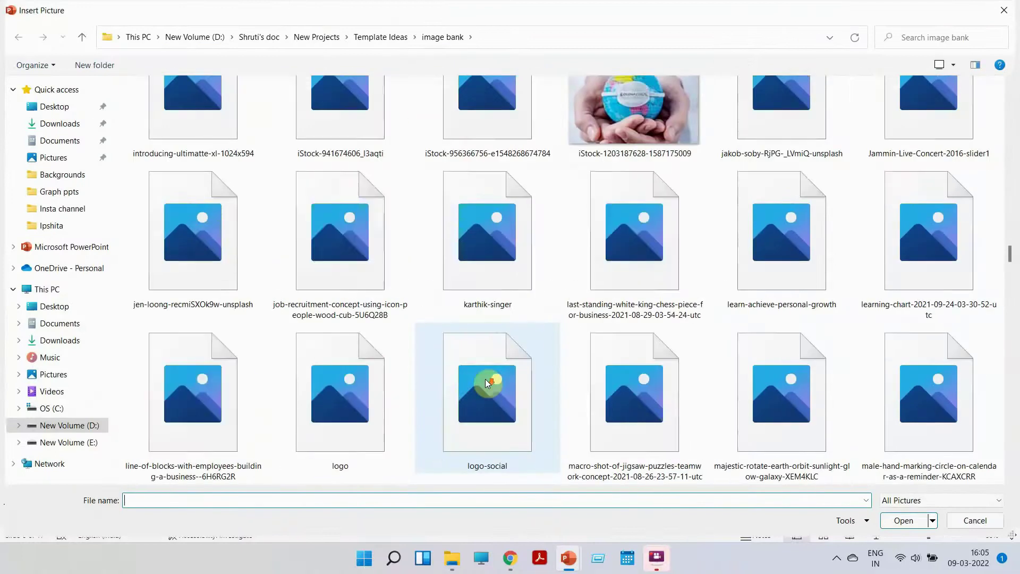
{"action": "scroll", "coordinate": [486, 378], "scroll_direction": "down", "scroll_amount": 6}
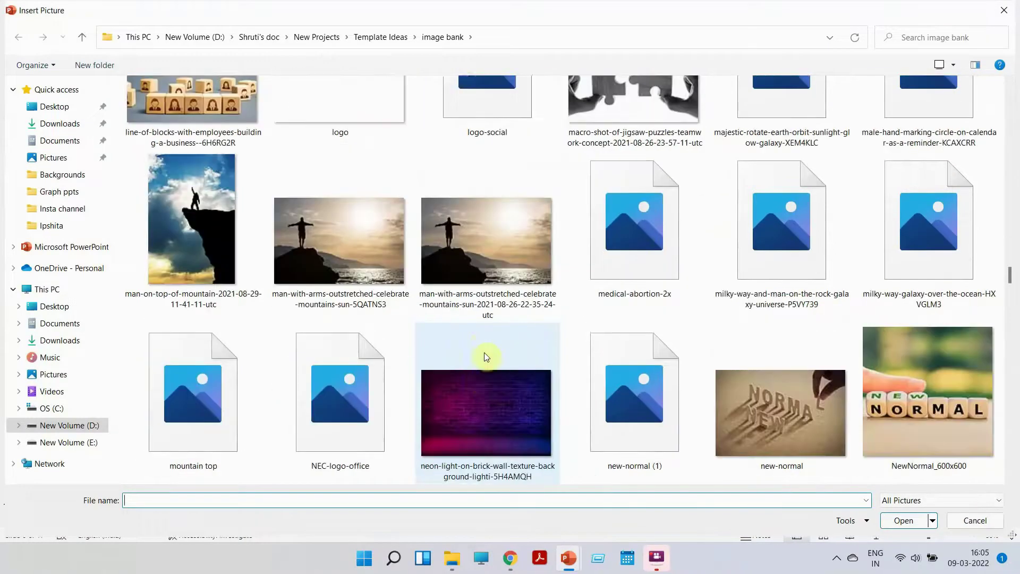
{"action": "scroll", "coordinate": [614, 355], "scroll_direction": "down", "scroll_amount": 6}
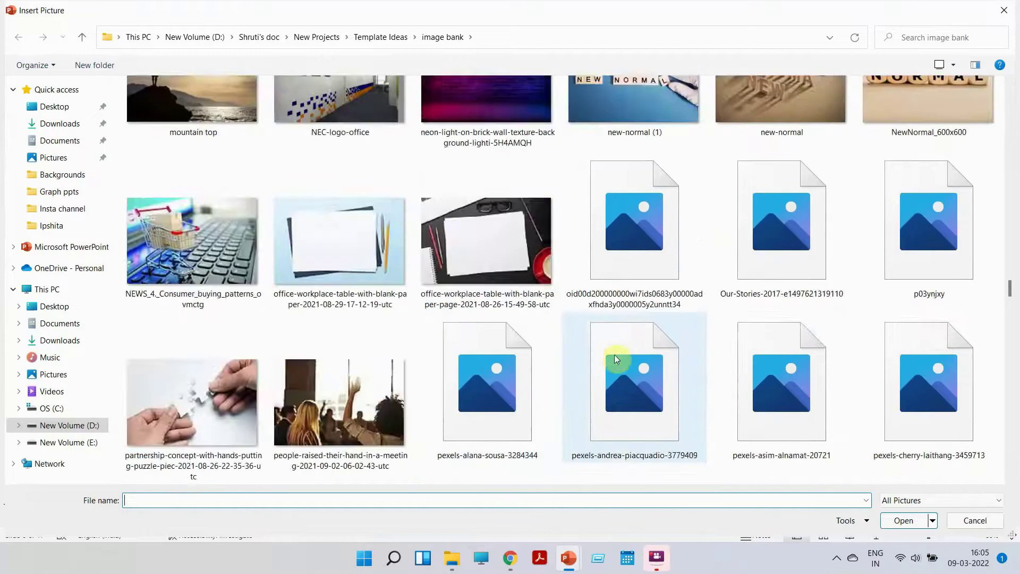
{"action": "left_click", "coordinate": [192, 268]}
{"action": "double_click", "coordinate": [193, 266]}
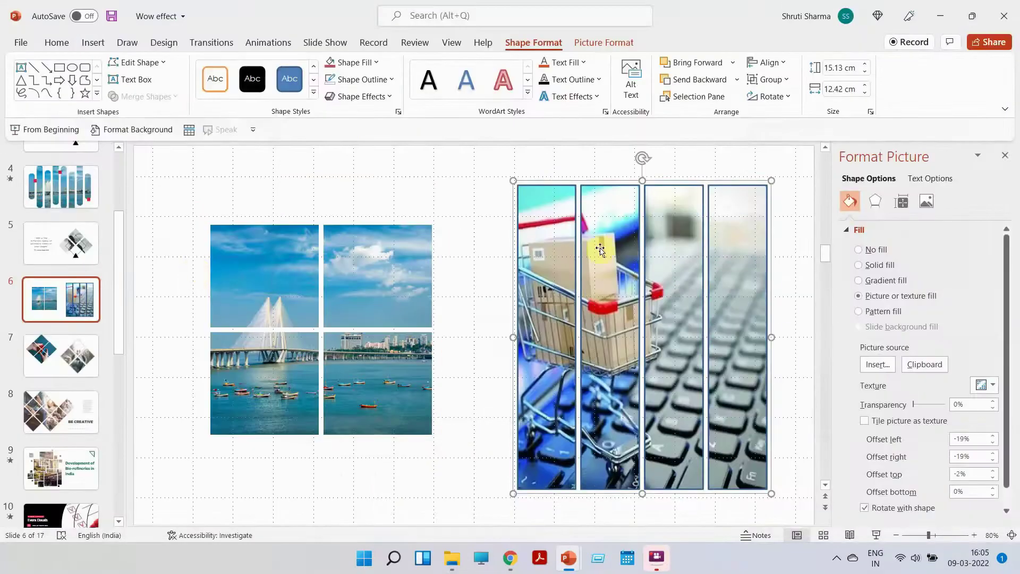
Step: Give the photo strips a white outline and lower the picture's right offset to -47%
{"action": "left_click", "coordinate": [331, 85]}
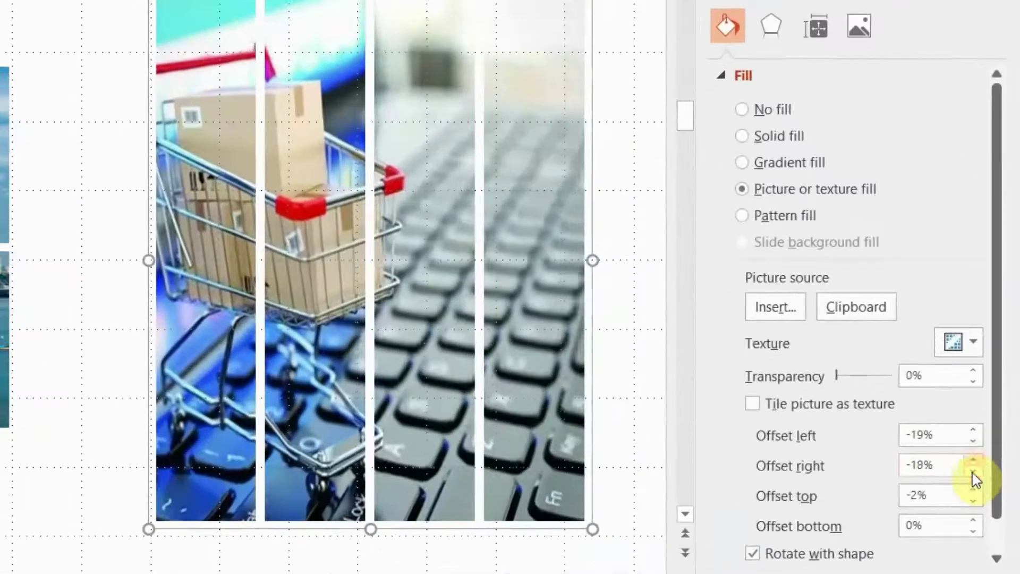
{"action": "left_click", "coordinate": [992, 461]}
{"action": "left_click", "coordinate": [972, 473]}
{"action": "left_click", "coordinate": [973, 472]}
{"action": "left_click", "coordinate": [972, 473]}
{"action": "left_click", "coordinate": [972, 473]}
{"action": "left_click", "coordinate": [972, 473]}
{"action": "left_click", "coordinate": [973, 472]}
{"action": "left_click", "coordinate": [972, 473]}
{"action": "left_click", "coordinate": [972, 473]}
{"action": "left_click", "coordinate": [972, 473]}
{"action": "left_click", "coordinate": [622, 313]}
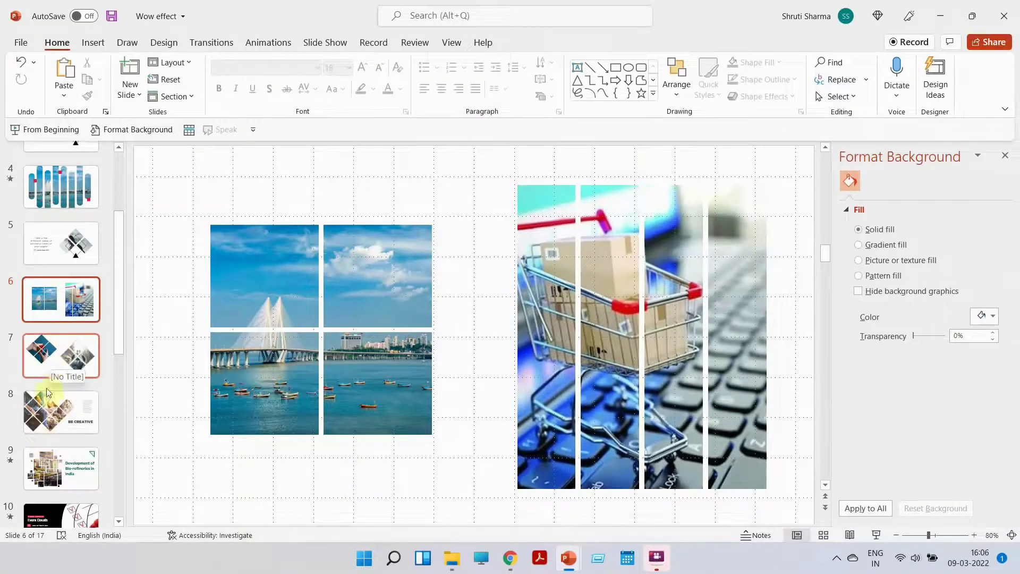
Step: Move the portfolio quote slide after the bars slide and draw a blue diamond over the left photo diamond
{"action": "left_click", "coordinate": [68, 233]}
{"action": "left_click_drag", "start_coordinate": [68, 227], "coordinate": [66, 301]}
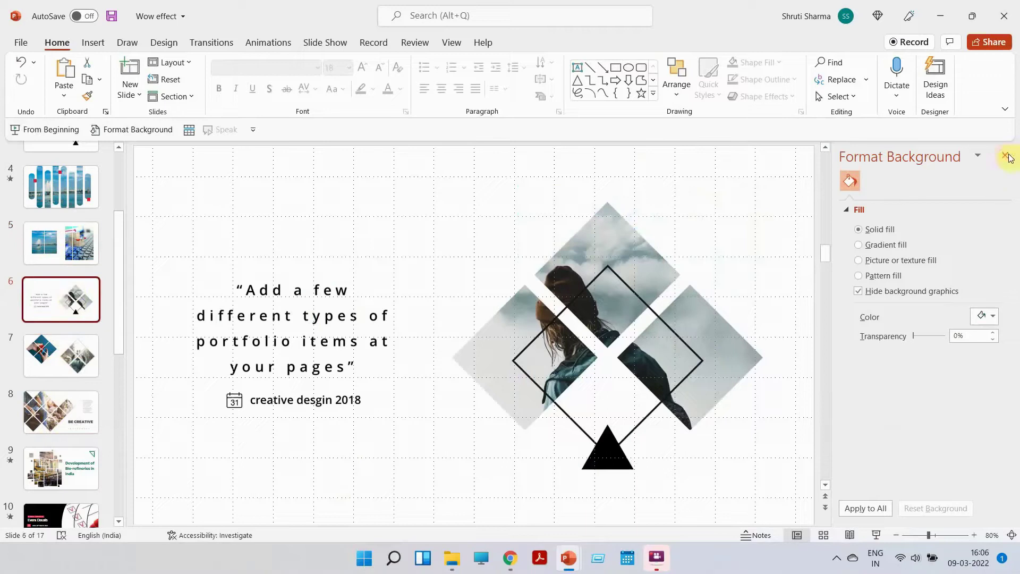
{"action": "left_click", "coordinate": [1007, 156]}
{"action": "left_click", "coordinate": [93, 43]}
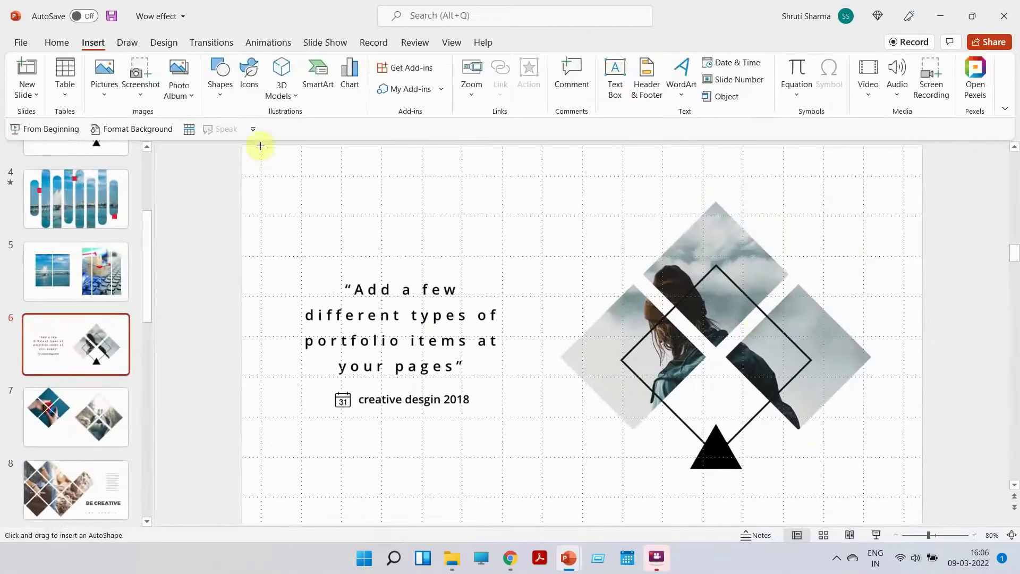
{"action": "left_click", "coordinate": [219, 85]}
{"action": "left_click", "coordinate": [294, 266]}
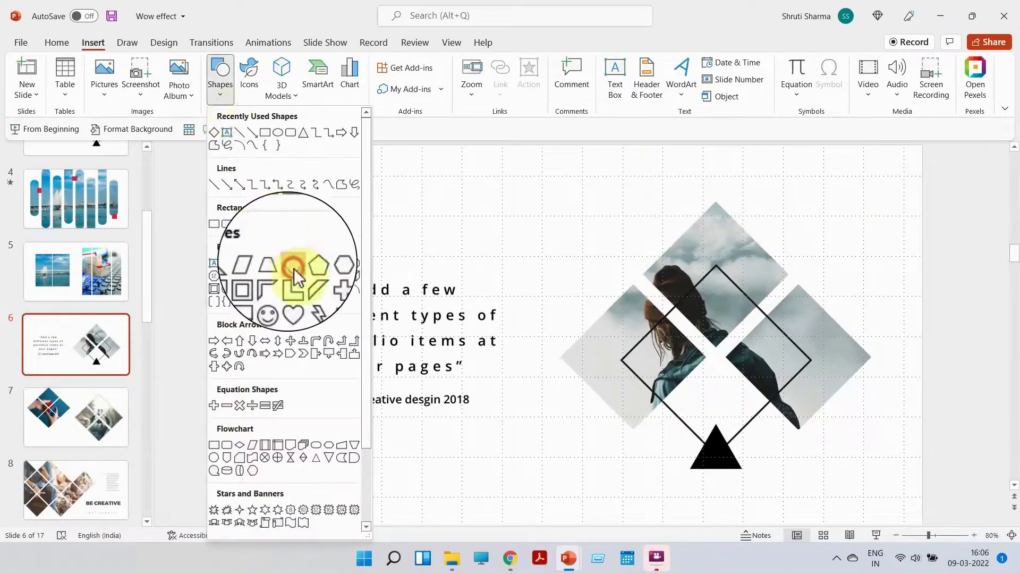
{"action": "left_click_drag", "start_coordinate": [515, 267], "coordinate": [658, 408]}
{"action": "left_click_drag", "start_coordinate": [598, 339], "coordinate": [633, 340]}
Step: Enlarge the diamond to cover the photo, copy it across, and select all three diamonds
{"action": "left_click", "coordinate": [704, 424]}
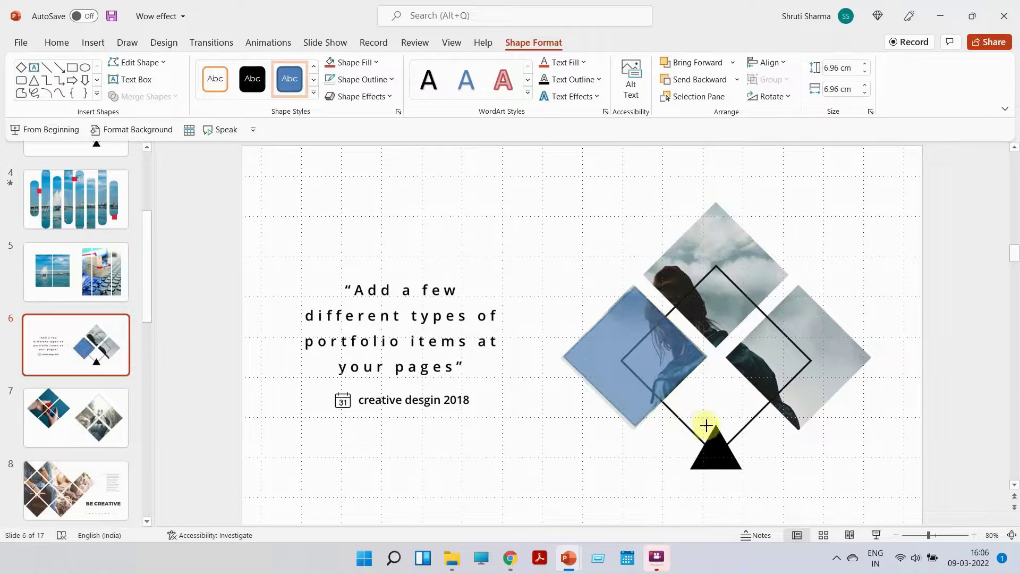
{"action": "left_click", "coordinate": [593, 392]}
{"action": "left_click_drag", "start_coordinate": [571, 422], "coordinate": [570, 426]}
{"action": "left_click", "coordinate": [634, 372]}
{"action": "mouse_move", "coordinate": [628, 372]}
{"action": "left_mouse_down"}
{"action": "mouse_move", "coordinate": [692, 321]}
{"action": "mouse_move", "coordinate": [678, 350]}
{"action": "mouse_move", "coordinate": [685, 292]}
{"action": "mouse_move", "coordinate": [769, 360]}
{"action": "mouse_move", "coordinate": [787, 345]}
{"action": "left_mouse_up"}
{"action": "left_click", "coordinate": [837, 450]}
{"action": "left_click", "coordinate": [792, 348]}
{"action": "left_click", "coordinate": [829, 444]}
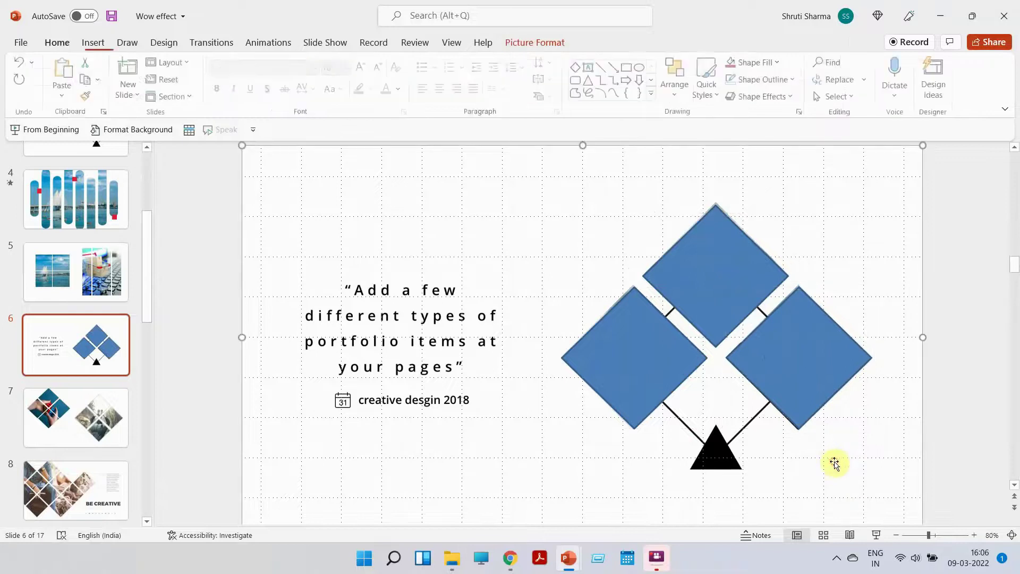
{"action": "left_click", "coordinate": [785, 369]}
{"action": "left_click", "coordinate": [635, 348], "text": "shift"}
{"action": "left_click", "coordinate": [709, 279], "text": "shift"}
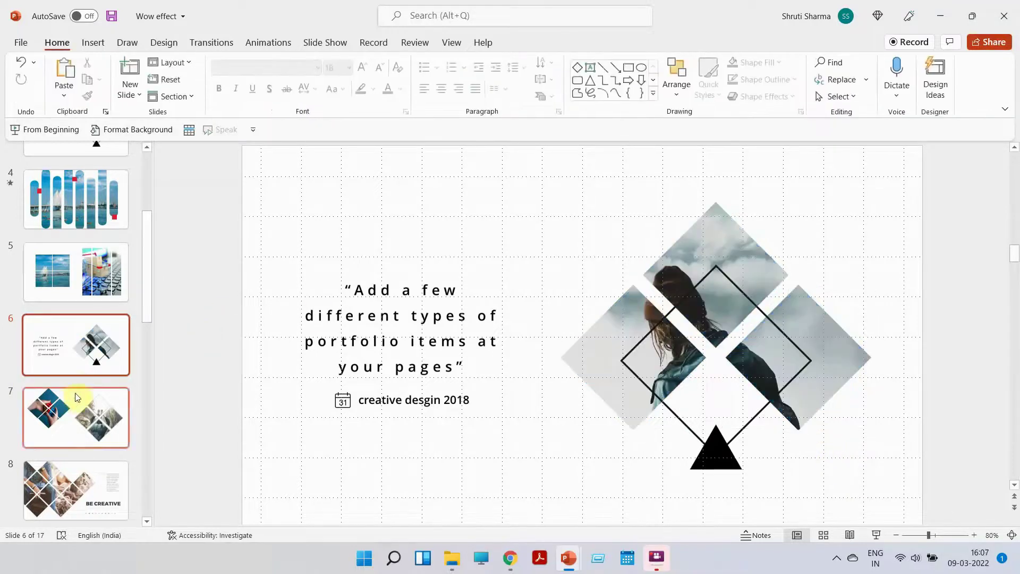
Step: Insert a new slide 7, paste the three diamonds onto it and group them
{"action": "left_click", "coordinate": [80, 384]}
{"action": "key", "text": "Return"}
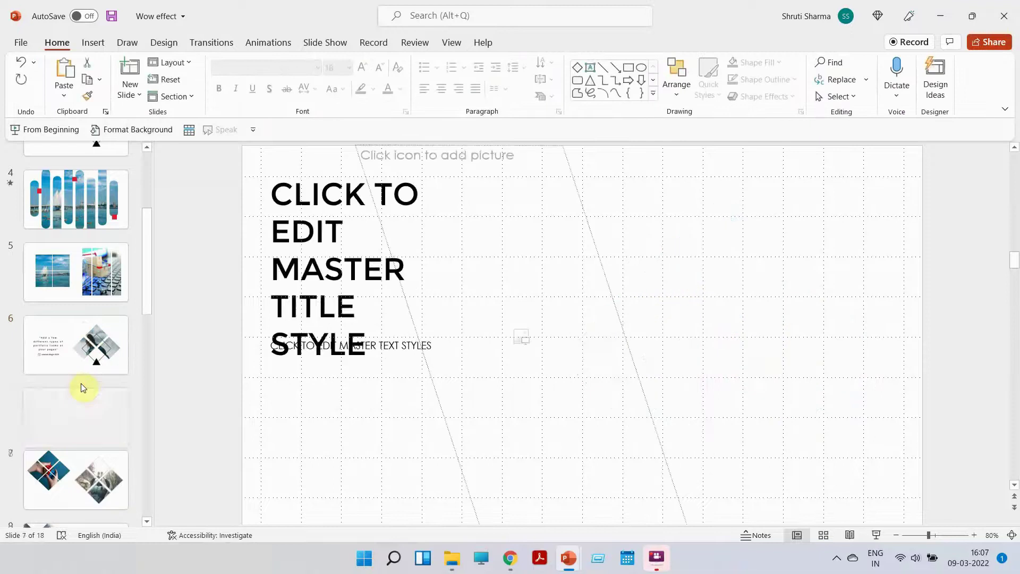
{"action": "left_click", "coordinate": [221, 363]}
{"action": "key", "text": "ctrl+v"}
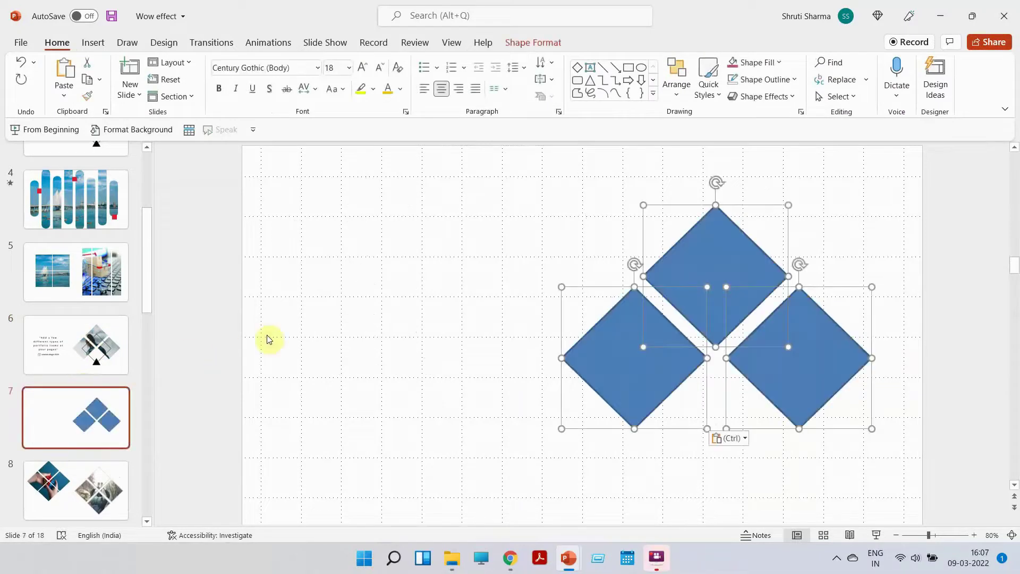
{"action": "key", "text": "ctrl+g"}
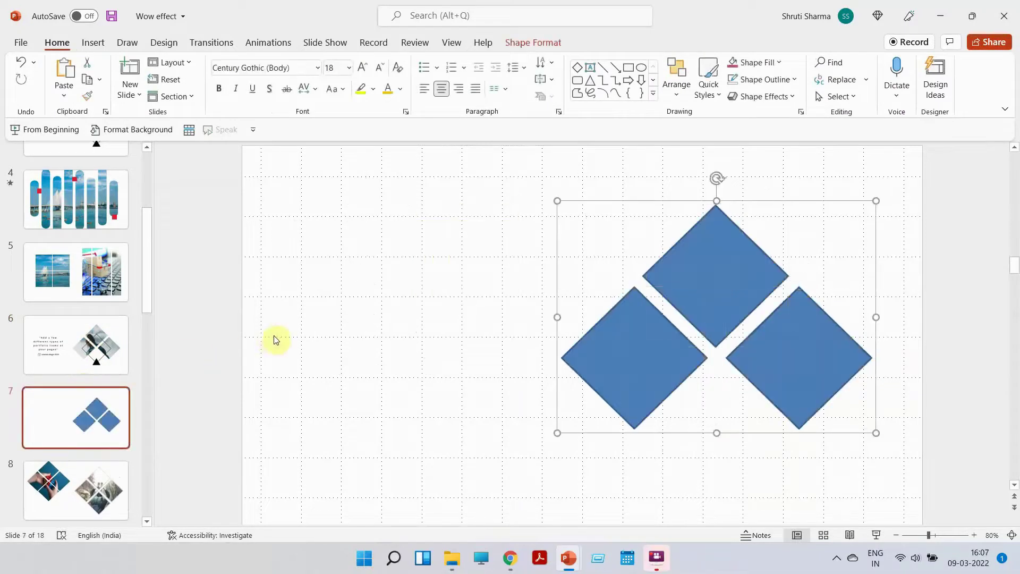
{"action": "left_click", "coordinate": [274, 339]}
Step: Give the diamond group a picture fill using the golden sunset-over-mountains photo from a file
{"action": "right_click", "coordinate": [746, 284]}
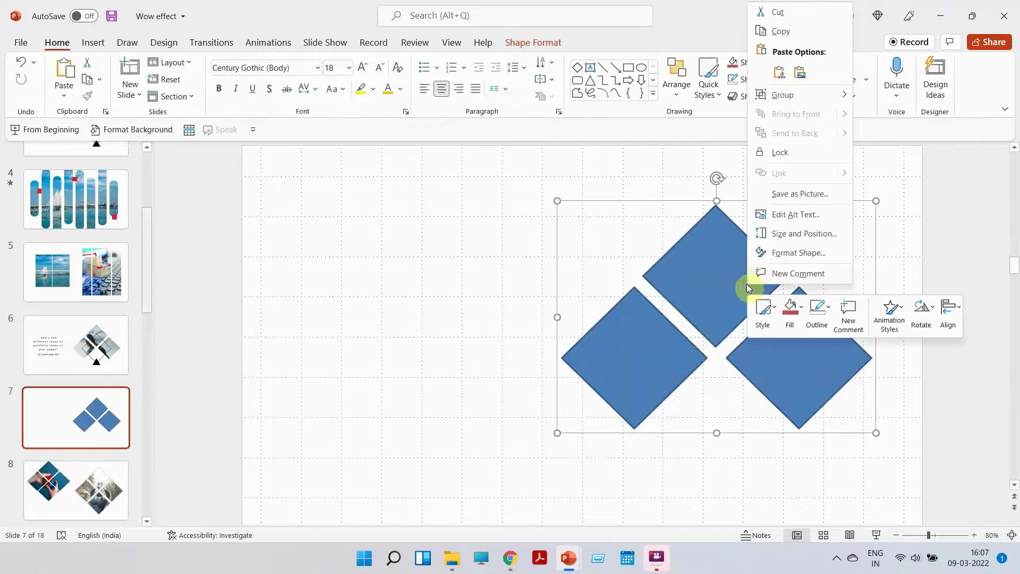
{"action": "left_click", "coordinate": [787, 252]}
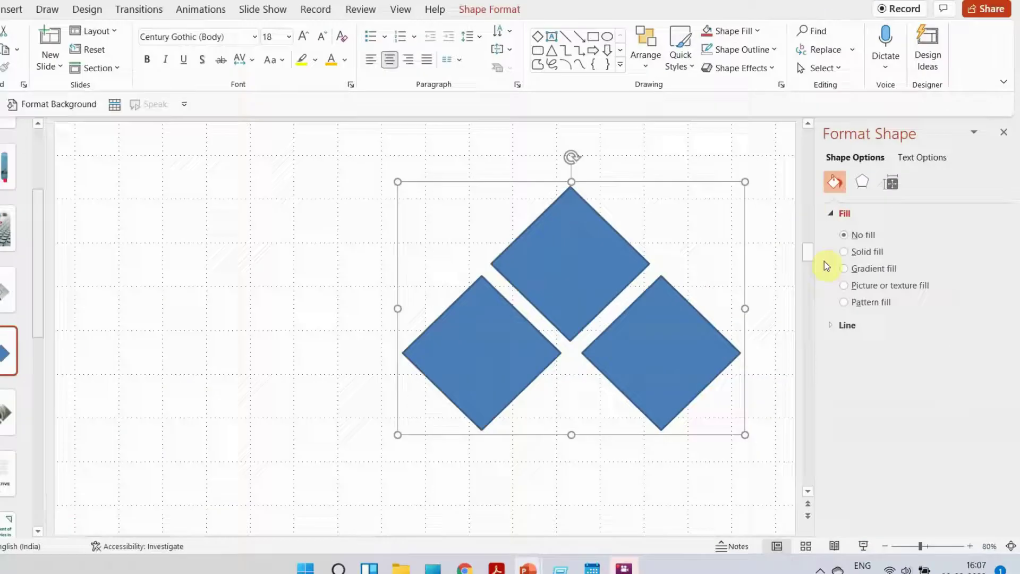
{"action": "left_click", "coordinate": [877, 285]}
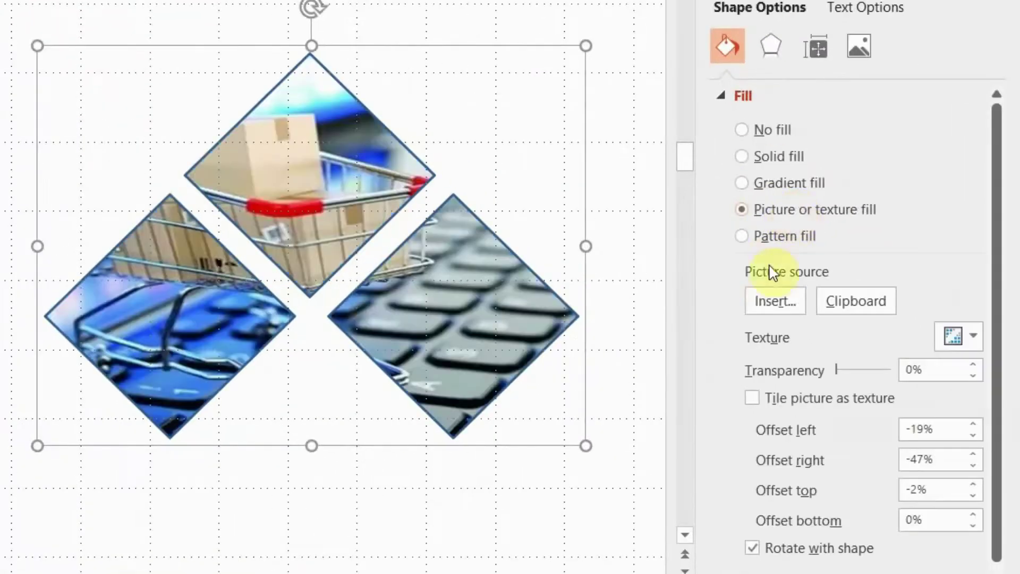
{"action": "left_click", "coordinate": [775, 301]}
{"action": "left_click", "coordinate": [182, 111]}
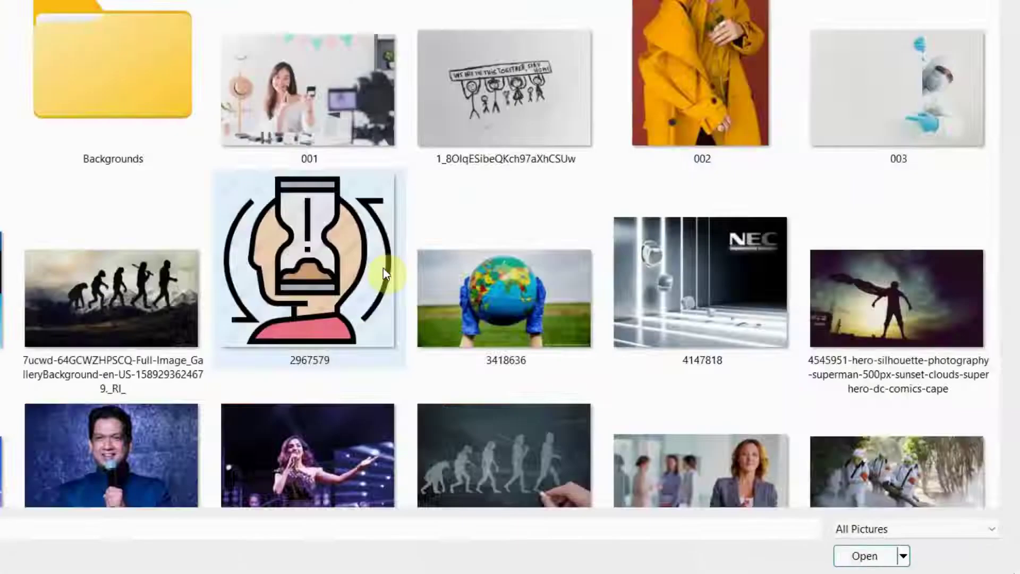
{"action": "scroll", "coordinate": [502, 367], "scroll_direction": "down", "scroll_amount": 15}
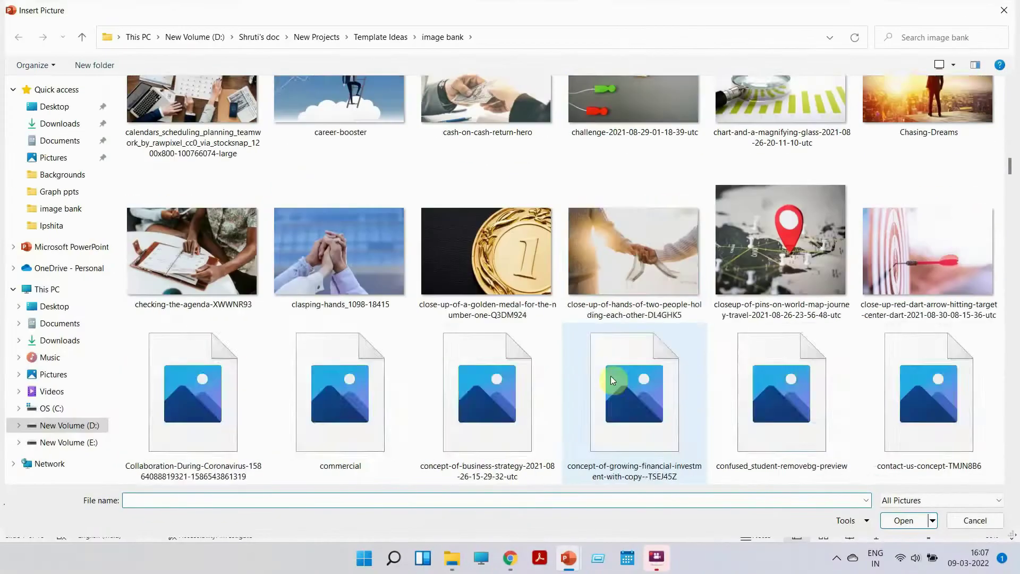
{"action": "scroll", "coordinate": [610, 375], "scroll_direction": "down", "scroll_amount": 10}
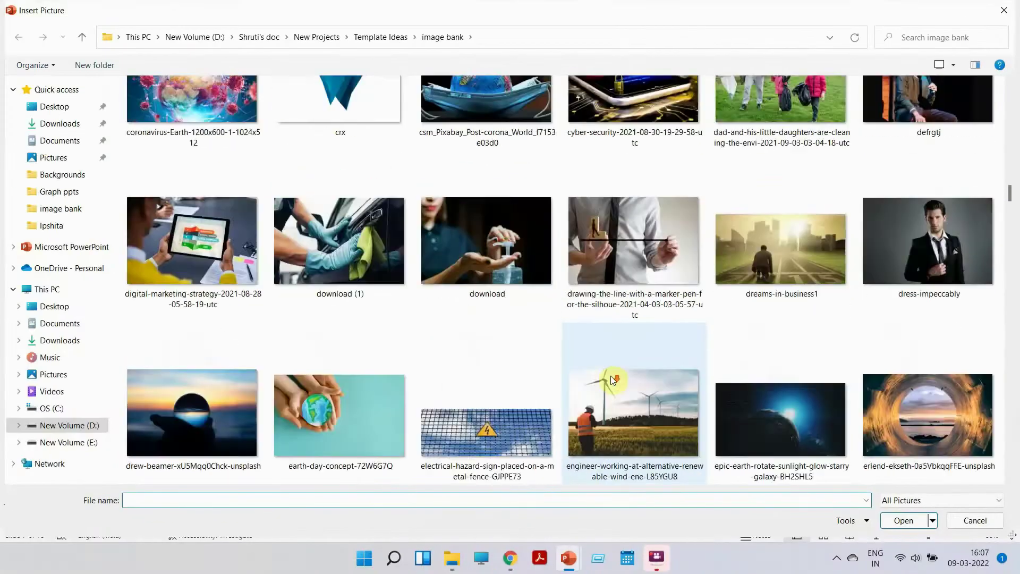
{"action": "scroll", "coordinate": [610, 375], "scroll_direction": "down", "scroll_amount": 5}
{"action": "scroll", "coordinate": [610, 372], "scroll_direction": "up", "scroll_amount": 2}
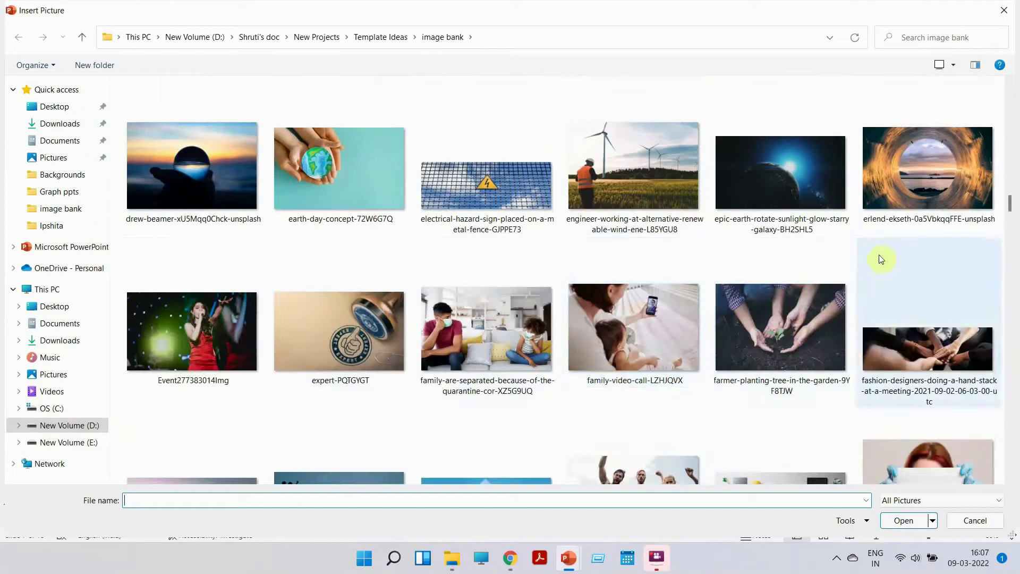
{"action": "scroll", "coordinate": [862, 345], "scroll_direction": "down", "scroll_amount": 20}
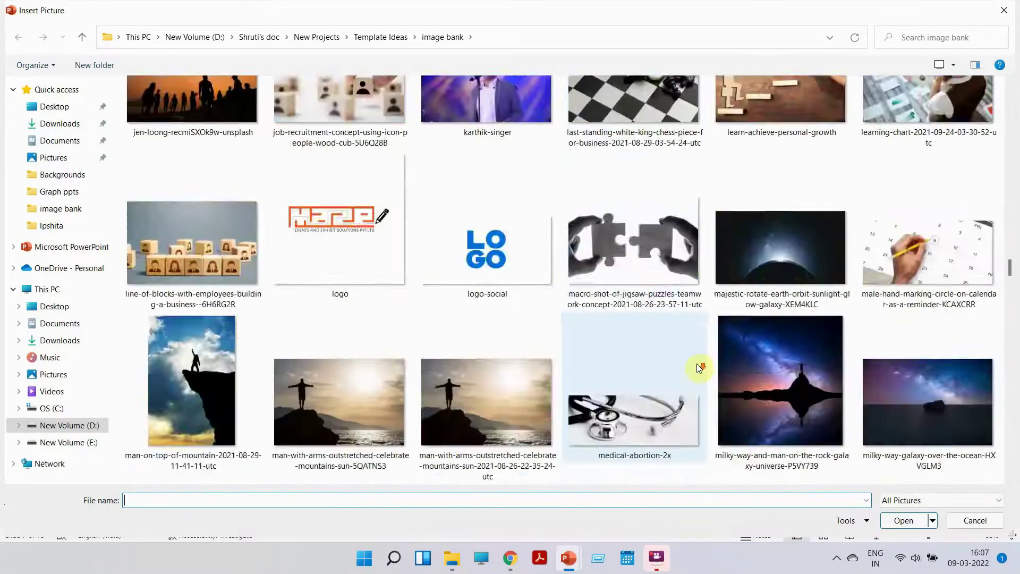
{"action": "scroll", "coordinate": [696, 364], "scroll_direction": "down", "scroll_amount": 10}
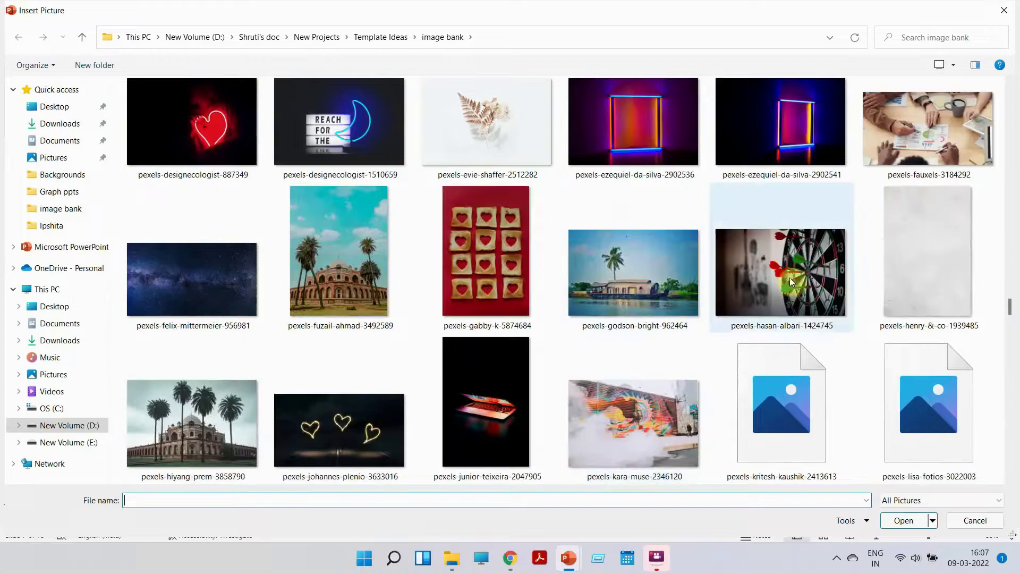
{"action": "scroll", "coordinate": [691, 380], "scroll_direction": "down", "scroll_amount": 9}
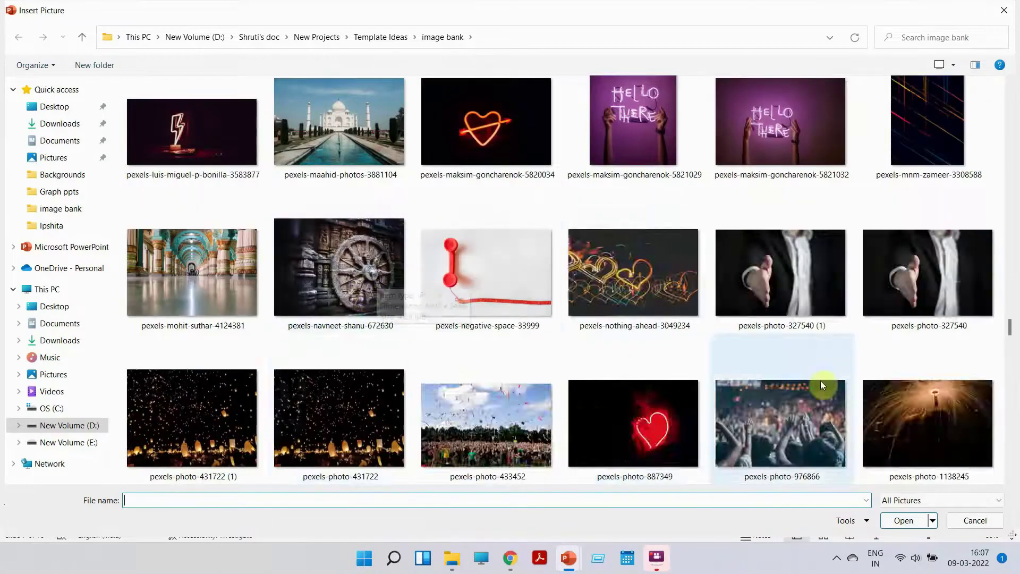
{"action": "scroll", "coordinate": [696, 361], "scroll_direction": "down", "scroll_amount": 10}
{"action": "scroll", "coordinate": [696, 359], "scroll_direction": "up", "scroll_amount": 3}
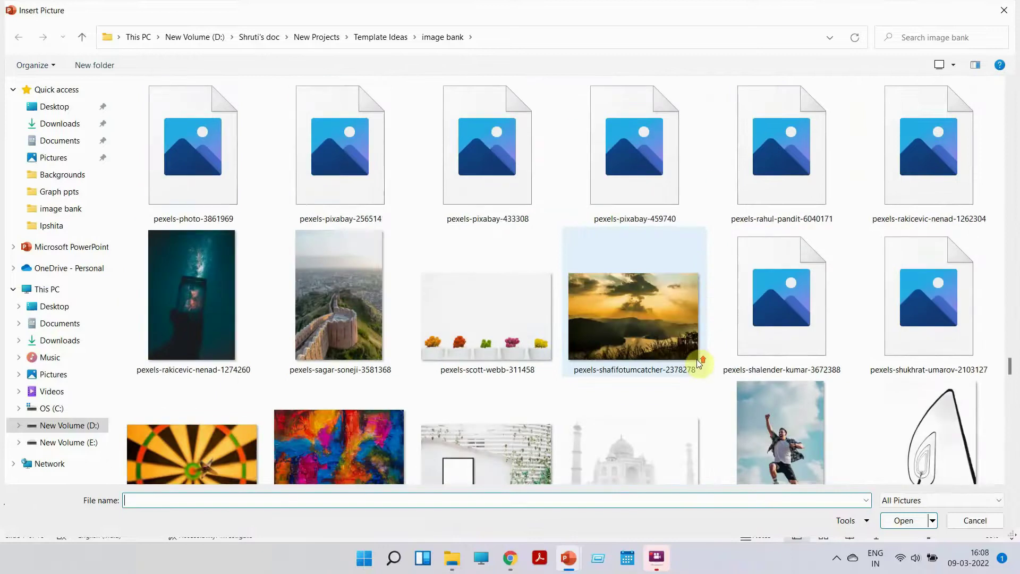
{"action": "double_click", "coordinate": [634, 347]}
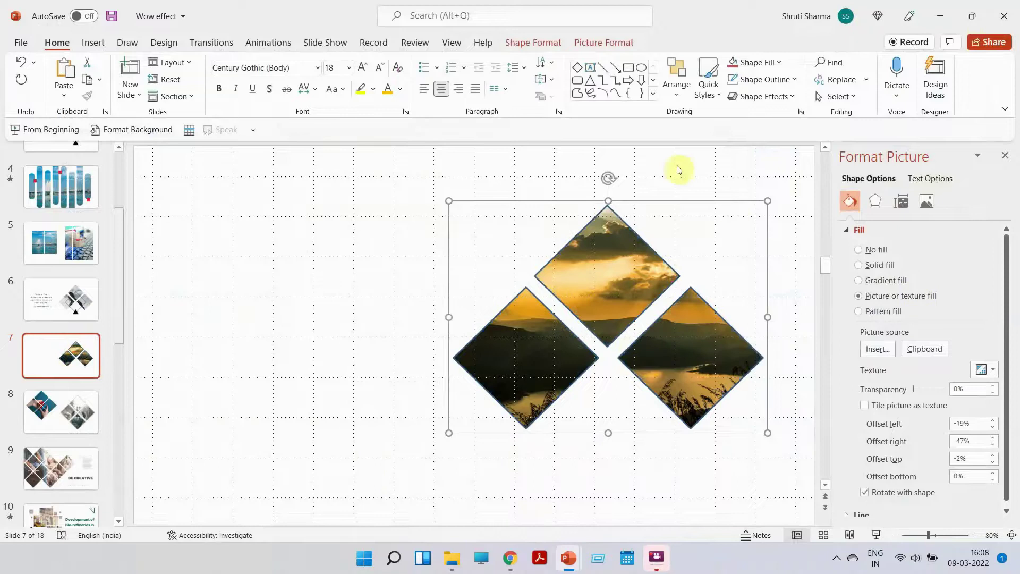
Step: Remove the outlines from the sunset-filled diamonds on slide 7
{"action": "left_click", "coordinate": [730, 85]}
{"action": "left_click", "coordinate": [271, 329]}
{"action": "left_click", "coordinate": [93, 42]}
{"action": "left_click", "coordinate": [44, 299]}
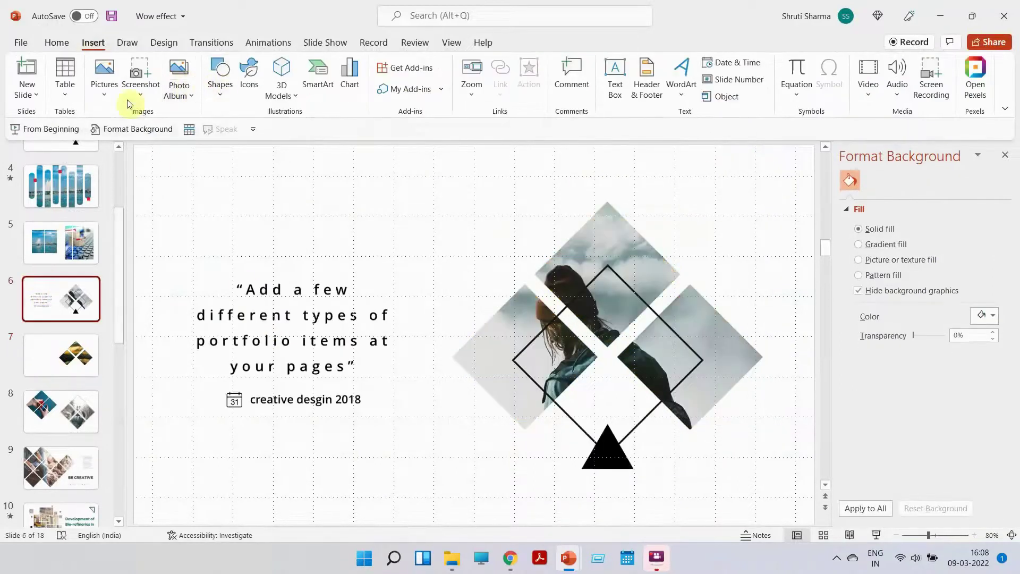
Step: Draw a diamond on slide 6 and widen it to cover the outlined diamond
{"action": "left_click", "coordinate": [230, 89]}
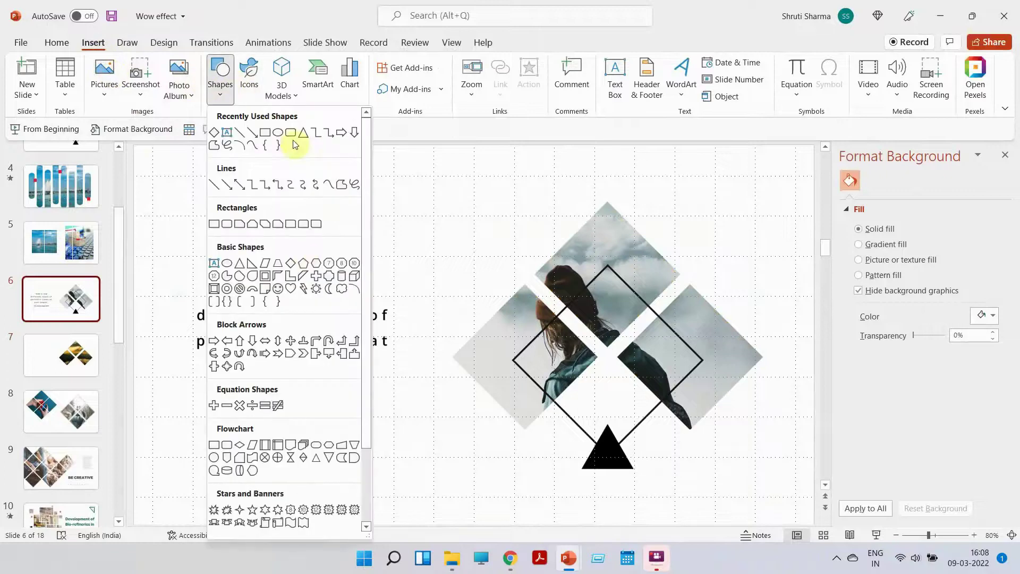
{"action": "left_click", "coordinate": [290, 266]}
{"action": "left_click_drag", "start_coordinate": [582, 303], "coordinate": [758, 474]}
{"action": "left_click_drag", "start_coordinate": [670, 391], "coordinate": [612, 357]}
{"action": "key", "text": "shift+Right"}
{"action": "key", "text": "shift+Right"}
{"action": "key", "text": "shift+Right"}
{"action": "key", "text": "shift+Right"}
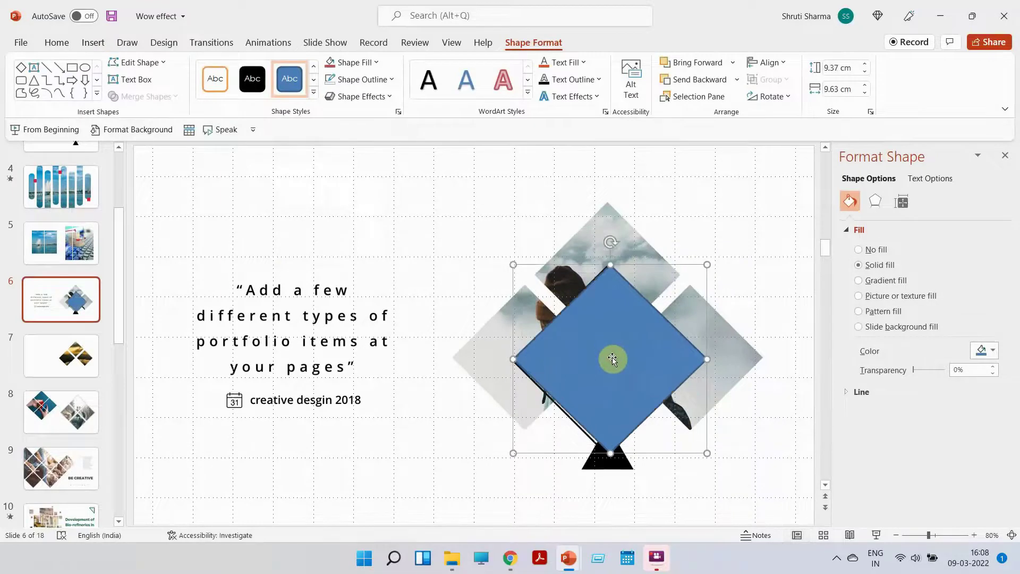
Step: Give the new diamond no fill and a black outline, then paste it onto slide 7
{"action": "left_click", "coordinate": [345, 63]}
{"action": "left_click", "coordinate": [352, 244]}
{"action": "left_click", "coordinate": [359, 79]}
{"action": "left_click", "coordinate": [338, 113]}
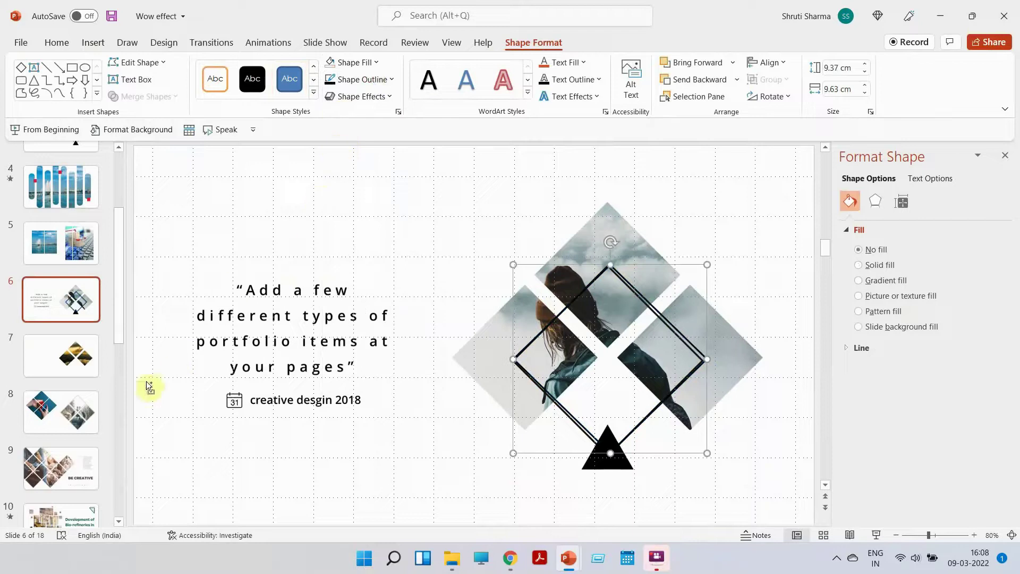
{"action": "left_click", "coordinate": [194, 360]}
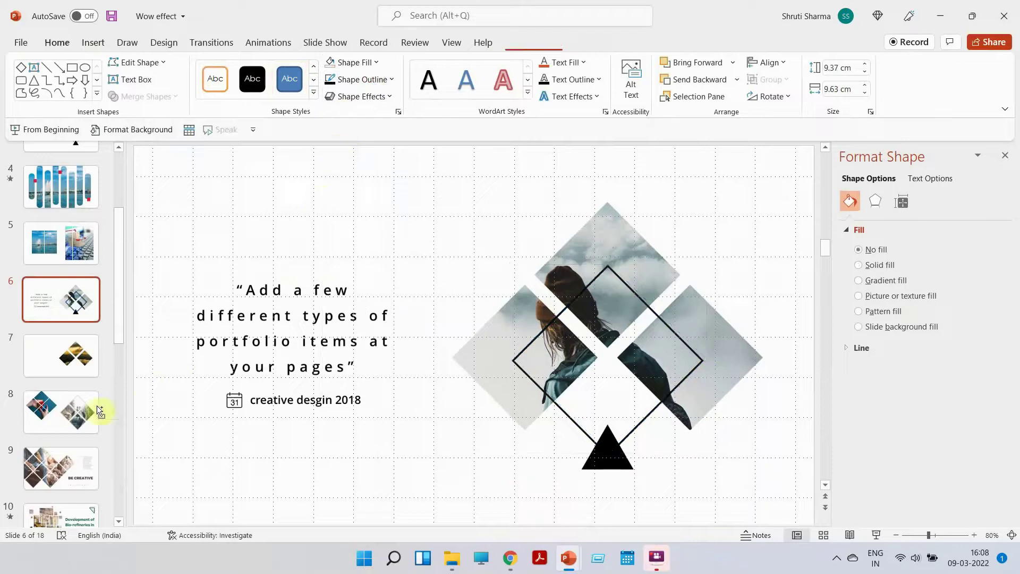
{"action": "left_click", "coordinate": [76, 365]}
{"action": "left_click", "coordinate": [182, 346]}
{"action": "key", "text": "ctrl+v"}
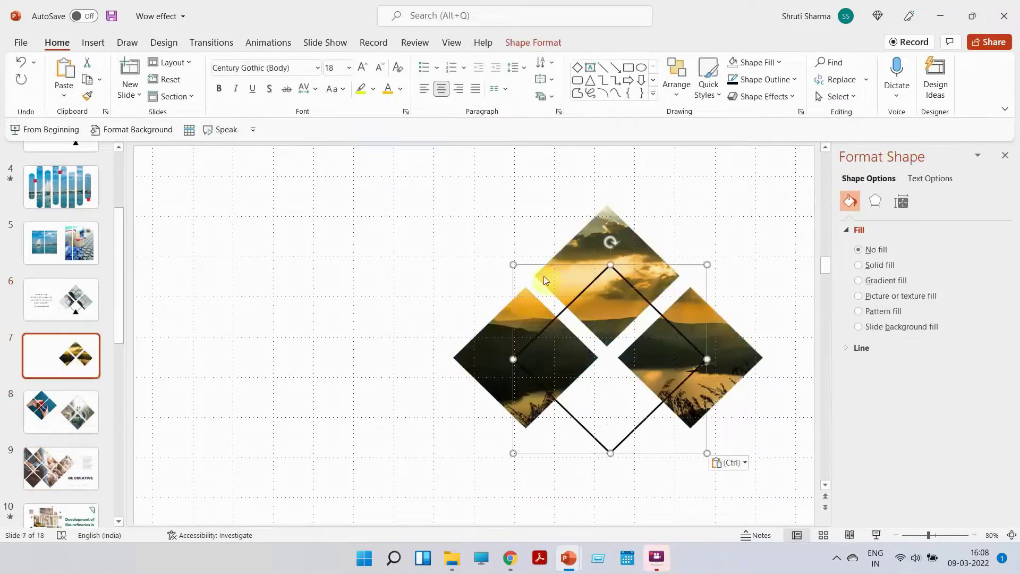
Step: Draw a black-filled isosceles triangle and place it at the diamond outline's bottom tip
{"action": "left_click", "coordinate": [471, 463]}
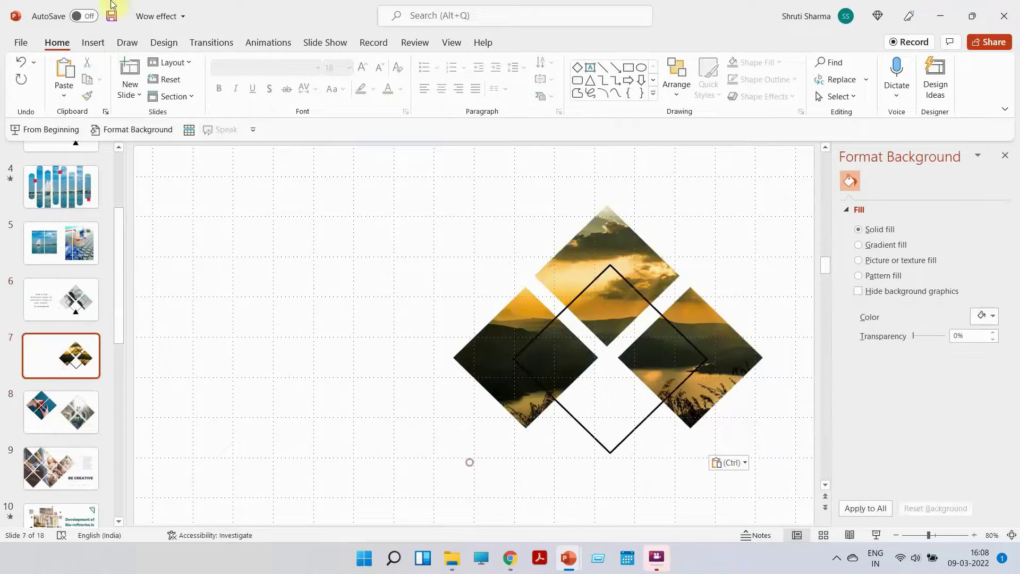
{"action": "left_click", "coordinate": [88, 48]}
{"action": "left_click", "coordinate": [219, 77]}
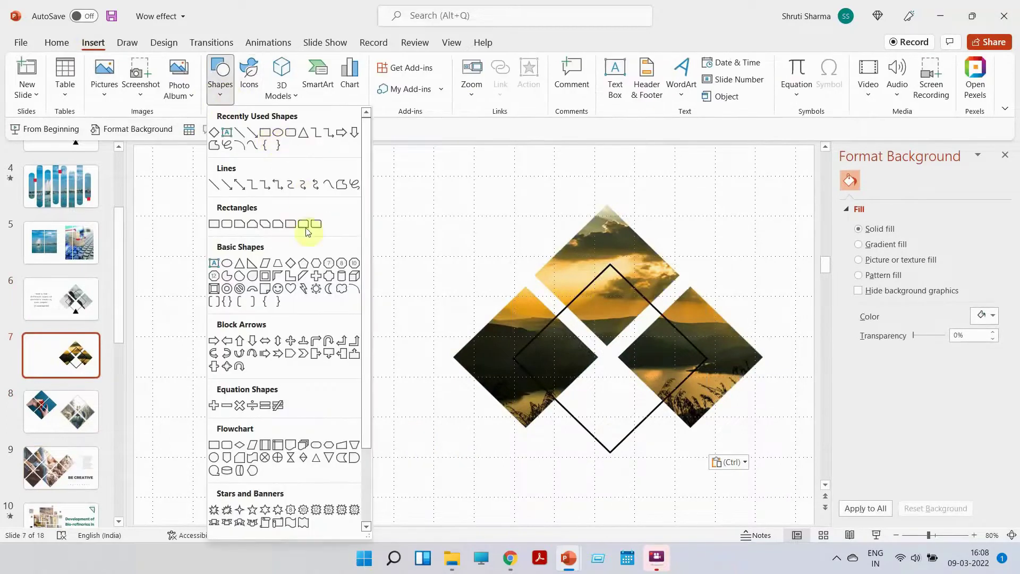
{"action": "left_click", "coordinate": [240, 262]}
{"action": "left_click_drag", "start_coordinate": [251, 254], "coordinate": [283, 301]}
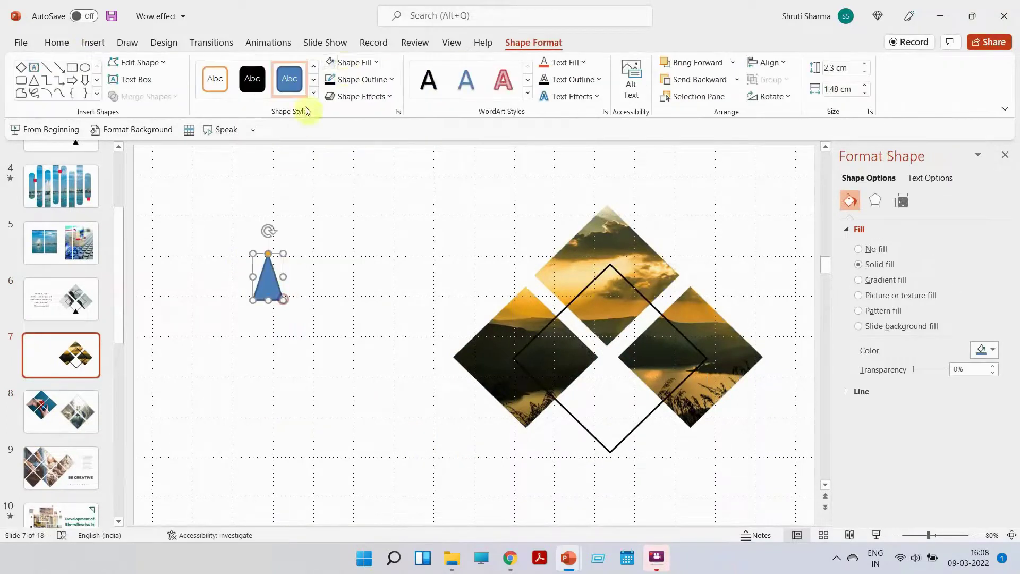
{"action": "left_click", "coordinate": [351, 62]}
{"action": "left_click", "coordinate": [339, 96]}
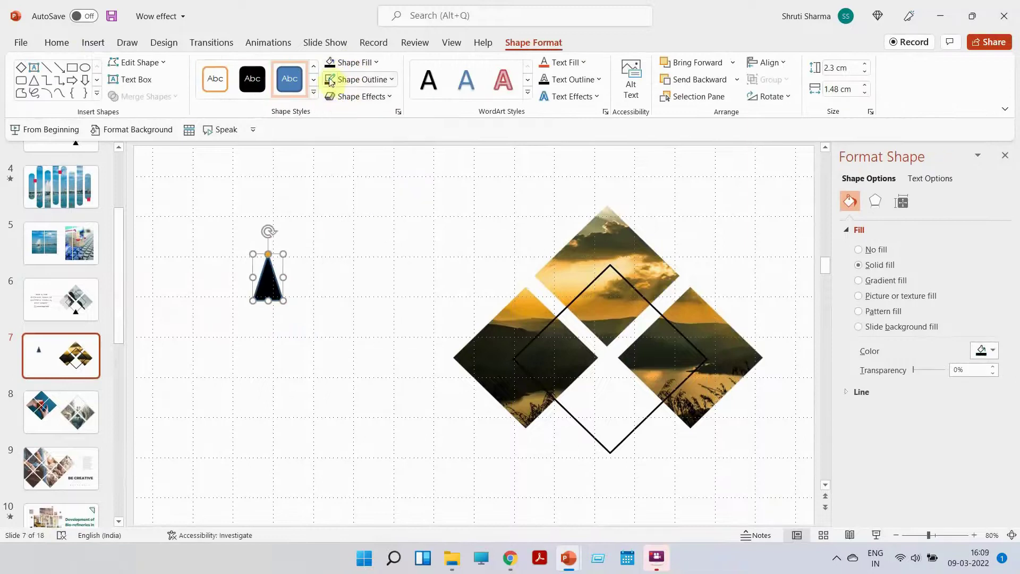
{"action": "left_click_drag", "start_coordinate": [284, 277], "coordinate": [610, 454]}
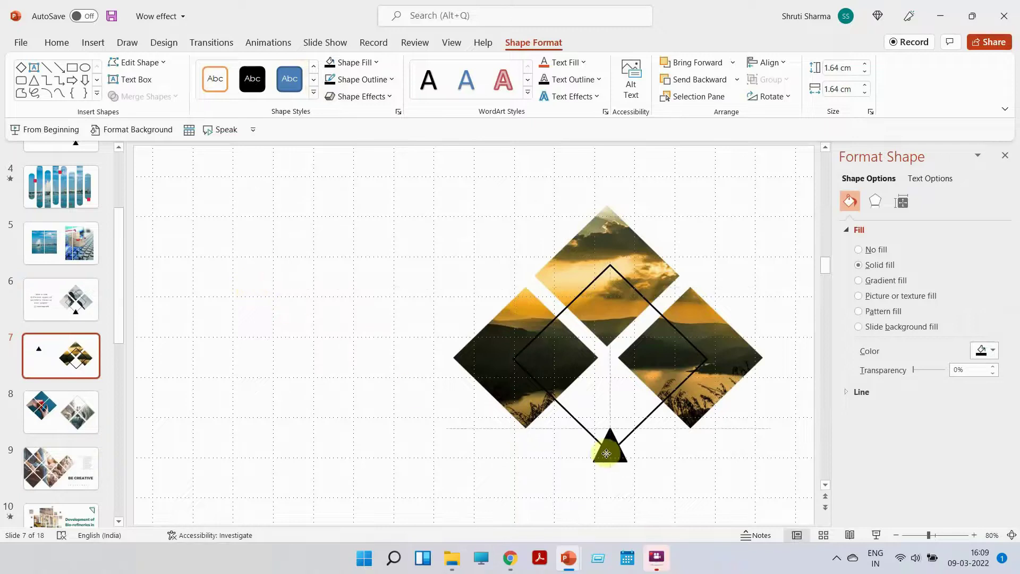
{"action": "left_click", "coordinate": [673, 489]}
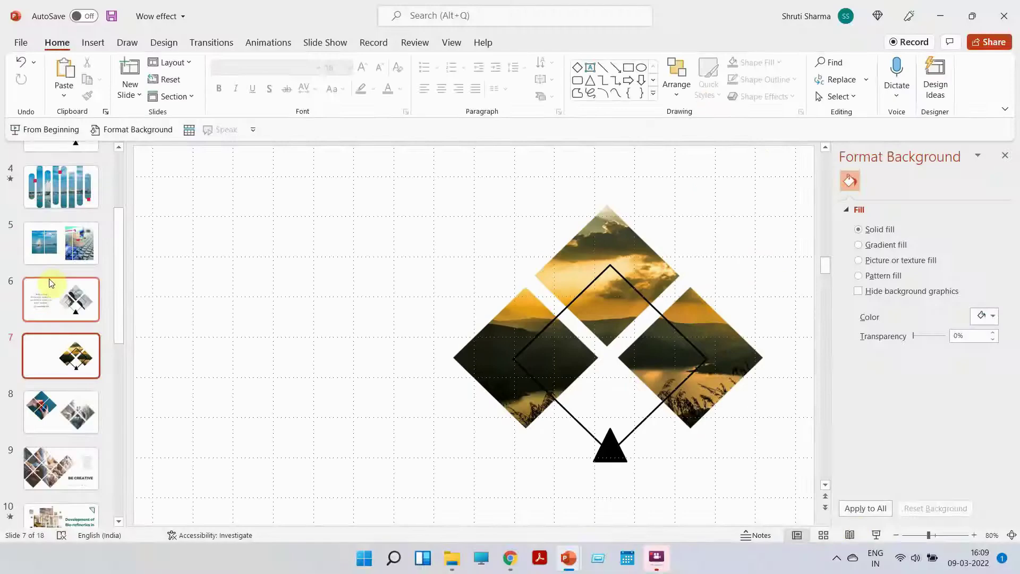
Step: Preview the BE CREATIVE slide 9 as a slide show, then duplicate it as slide 10
{"action": "left_click", "coordinate": [56, 474]}
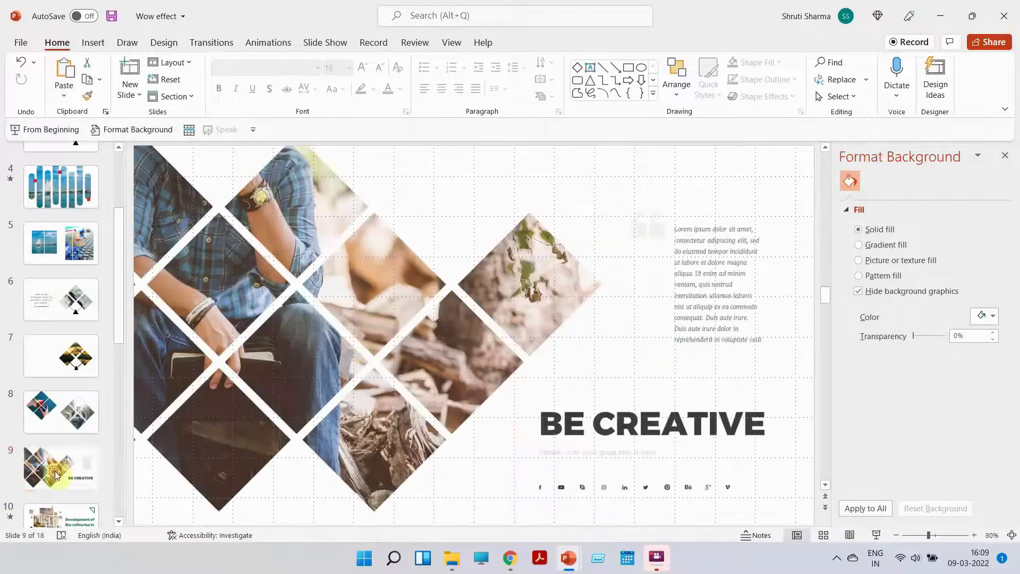
{"action": "left_click", "coordinate": [876, 535]}
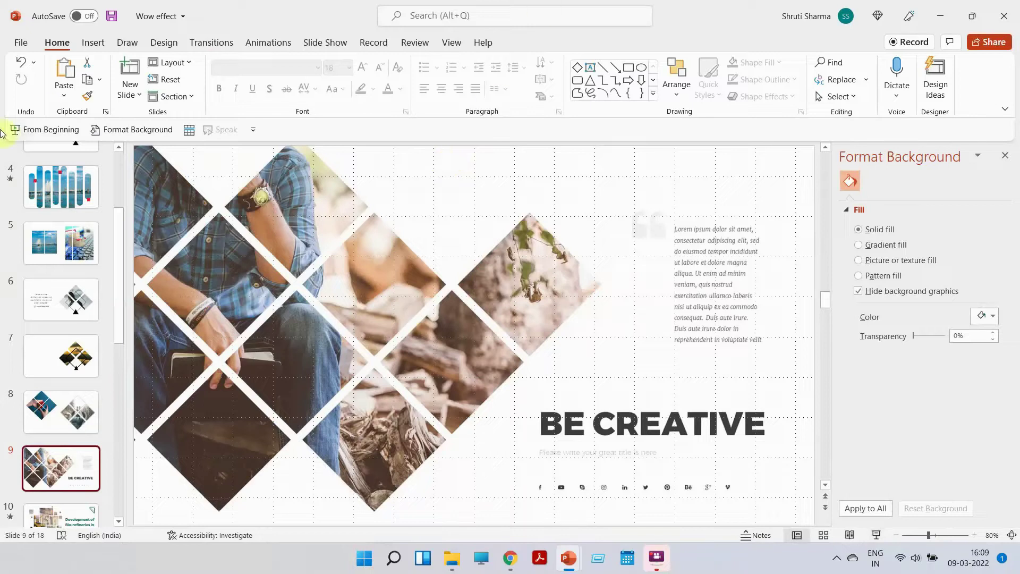
{"action": "key", "text": "ctrl+d"}
{"action": "left_click", "coordinate": [1004, 155]}
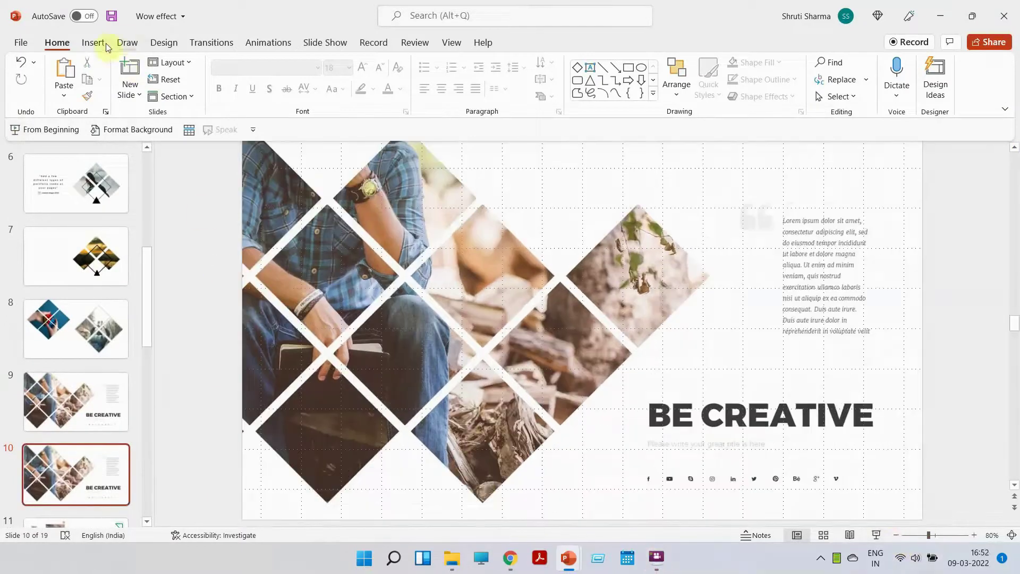
Step: Draw a diamond in the lower-left photo gap, fill it with the background photo, size it 7.14 × 7.28 cm
{"action": "left_click", "coordinate": [93, 43]}
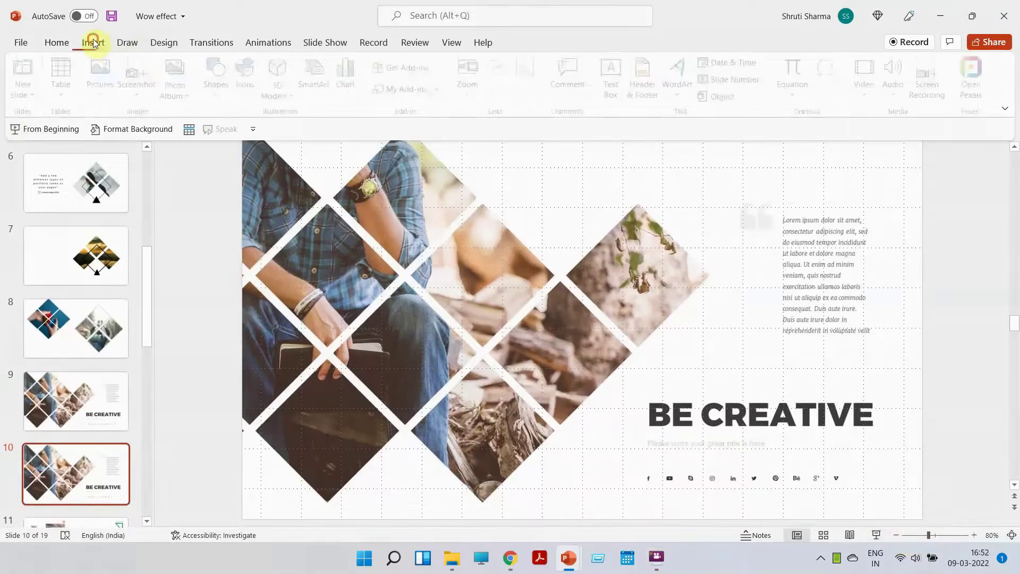
{"action": "left_click", "coordinate": [224, 100]}
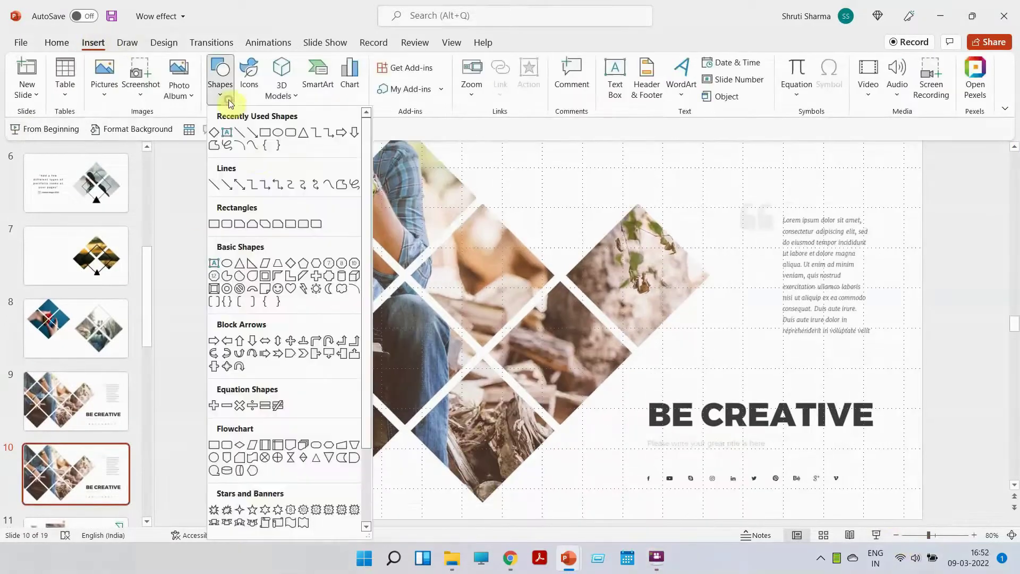
{"action": "left_click", "coordinate": [291, 263]}
{"action": "left_click_drag", "start_coordinate": [303, 396], "coordinate": [456, 535]}
{"action": "left_click_drag", "start_coordinate": [396, 452], "coordinate": [343, 412]}
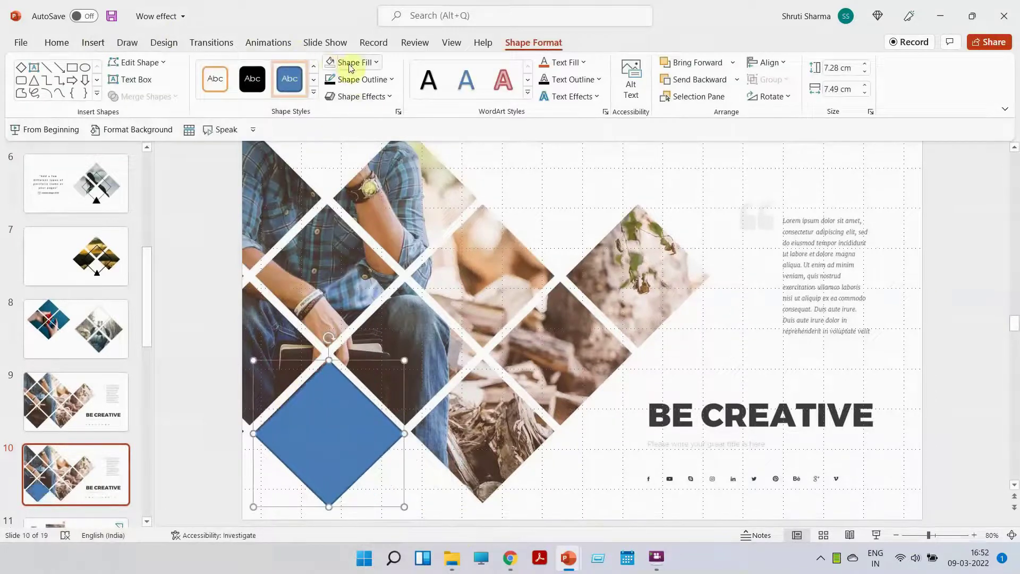
{"action": "left_click", "coordinate": [331, 67]}
{"action": "left_click", "coordinate": [328, 505]}
{"action": "left_click_drag", "start_coordinate": [328, 504], "coordinate": [327, 502]}
{"action": "left_click", "coordinate": [396, 431]}
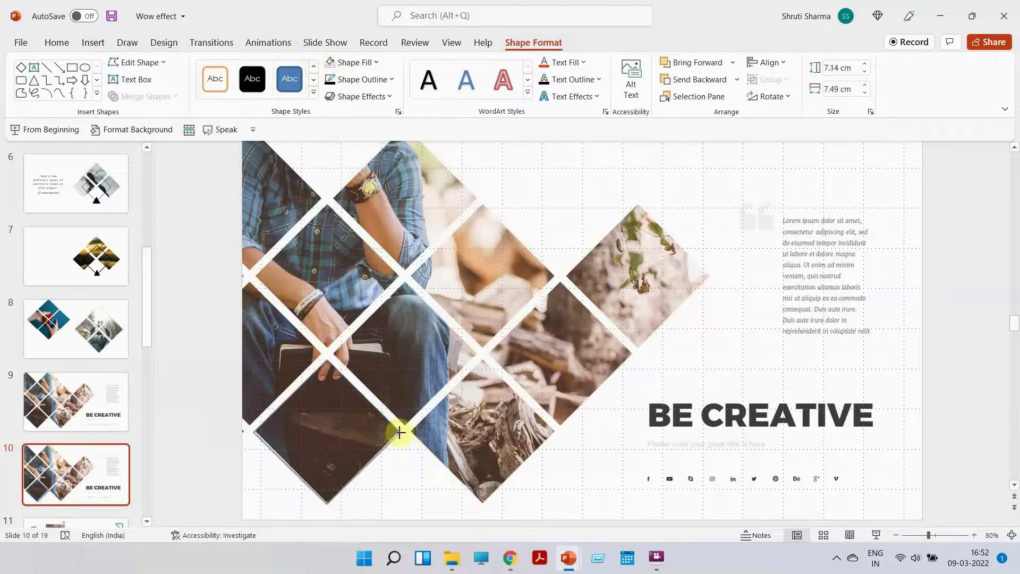
{"action": "left_click", "coordinate": [399, 432]}
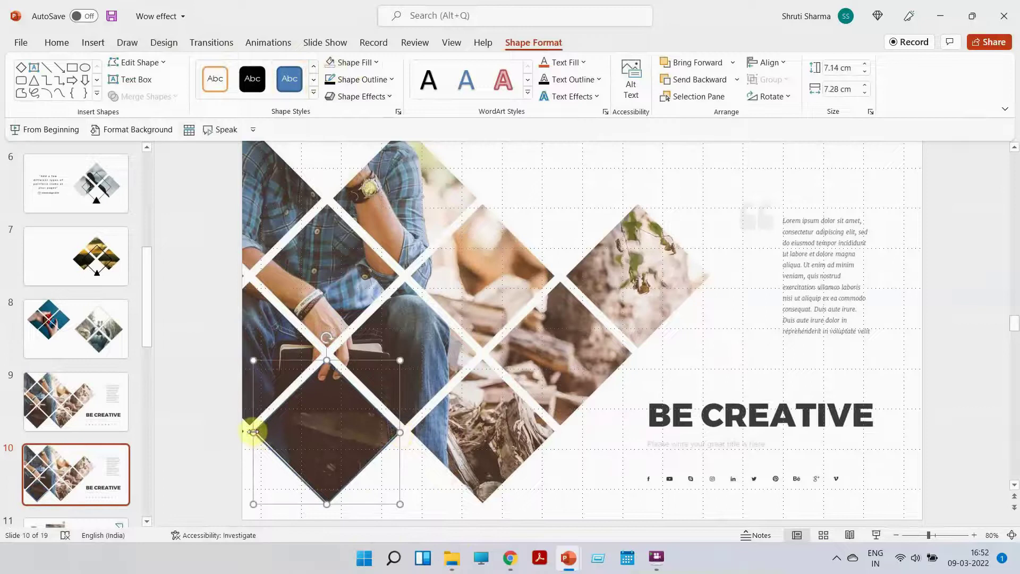
{"action": "left_click_drag", "start_coordinate": [253, 432], "coordinate": [252, 430]}
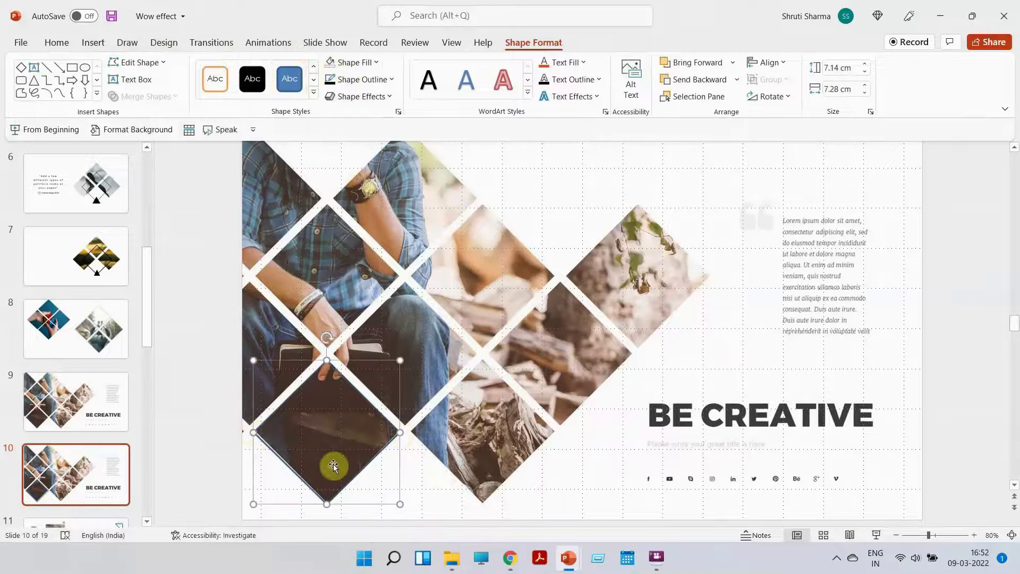
Step: Paste diamond outline copies onto the neighbouring and middle collage diamonds
{"action": "key", "text": "ctrl+v"}
{"action": "left_click", "coordinate": [405, 485]}
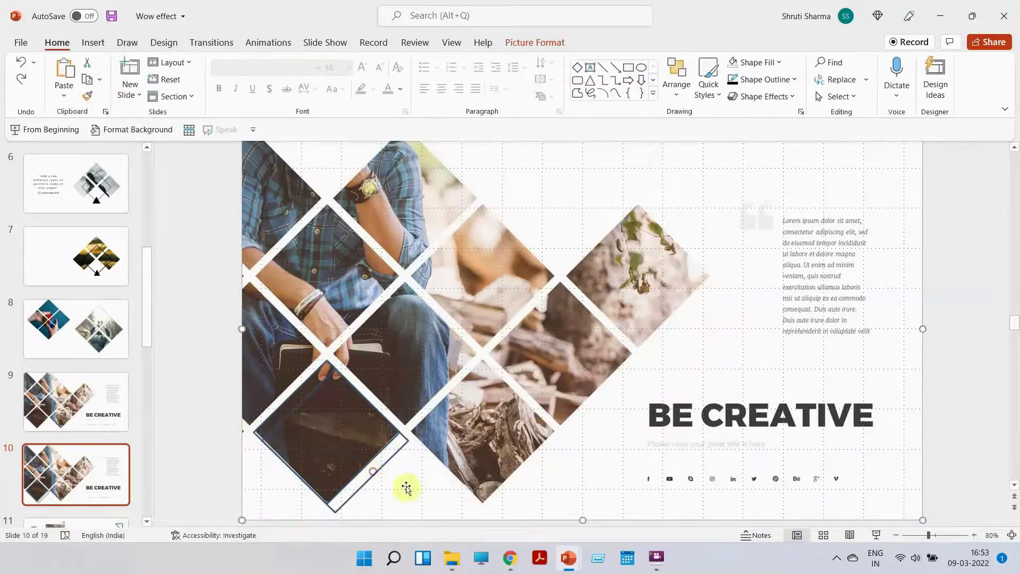
{"action": "left_click", "coordinate": [385, 462]}
{"action": "left_click", "coordinate": [385, 462]}
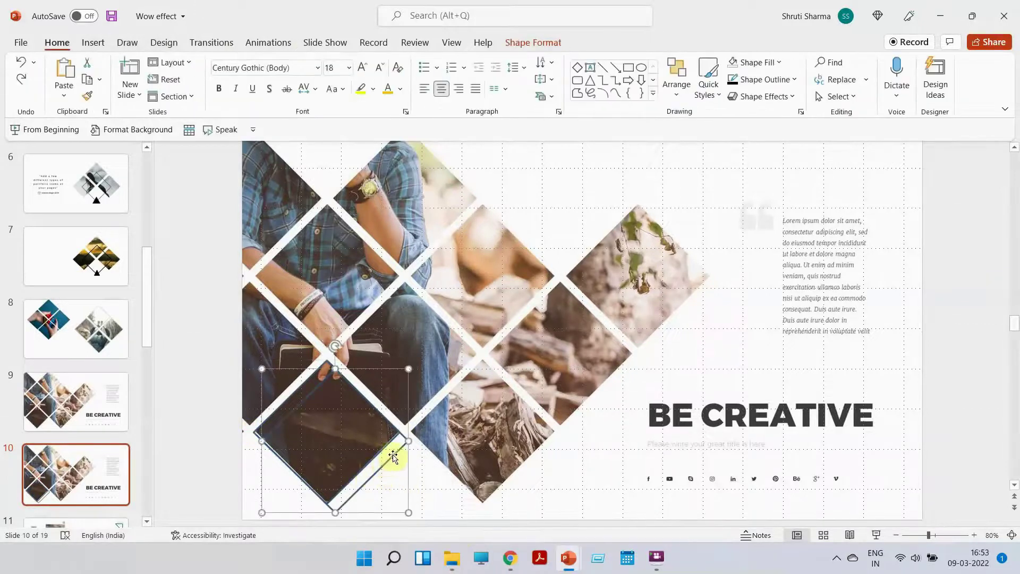
{"action": "left_click_drag", "start_coordinate": [393, 455], "coordinate": [467, 338]}
{"action": "key", "text": "ctrl+v"}
Step: Paste further outline copies onto the middle-left and upper-left collage diamonds
{"action": "key", "text": "ctrl+v"}
{"action": "left_click", "coordinate": [674, 325]}
{"action": "left_click", "coordinate": [675, 316]}
{"action": "key", "text": "ctrl+v"}
{"action": "left_click", "coordinate": [676, 302]}
{"action": "left_click", "coordinate": [680, 309]}
{"action": "left_click", "coordinate": [680, 309]}
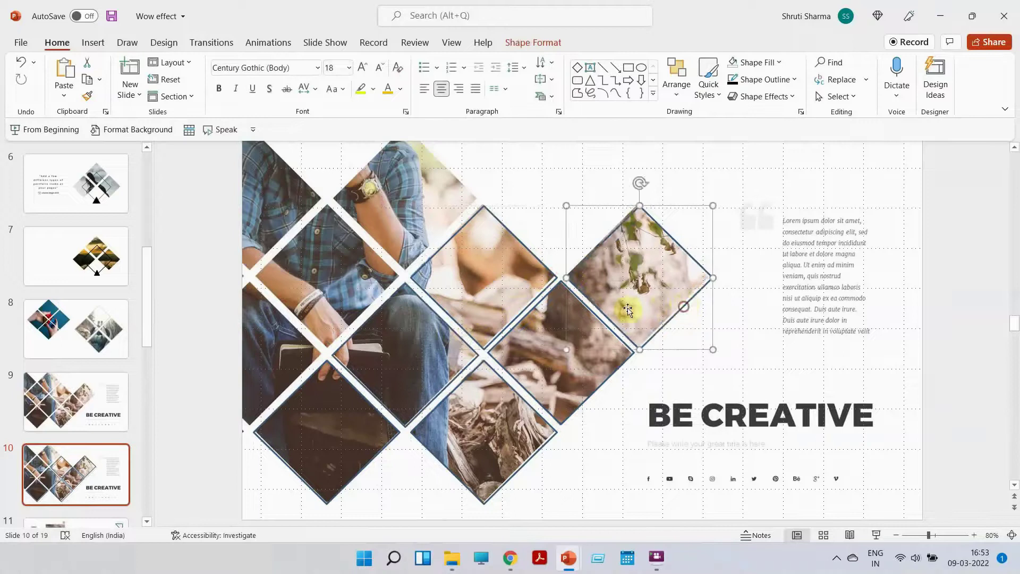
{"action": "key", "text": "ctrl+v"}
{"action": "left_click_drag", "start_coordinate": [452, 398], "coordinate": [280, 254]}
{"action": "left_click", "coordinate": [296, 416]}
{"action": "left_click", "coordinate": [292, 416]}
{"action": "left_click", "coordinate": [165, 179]}
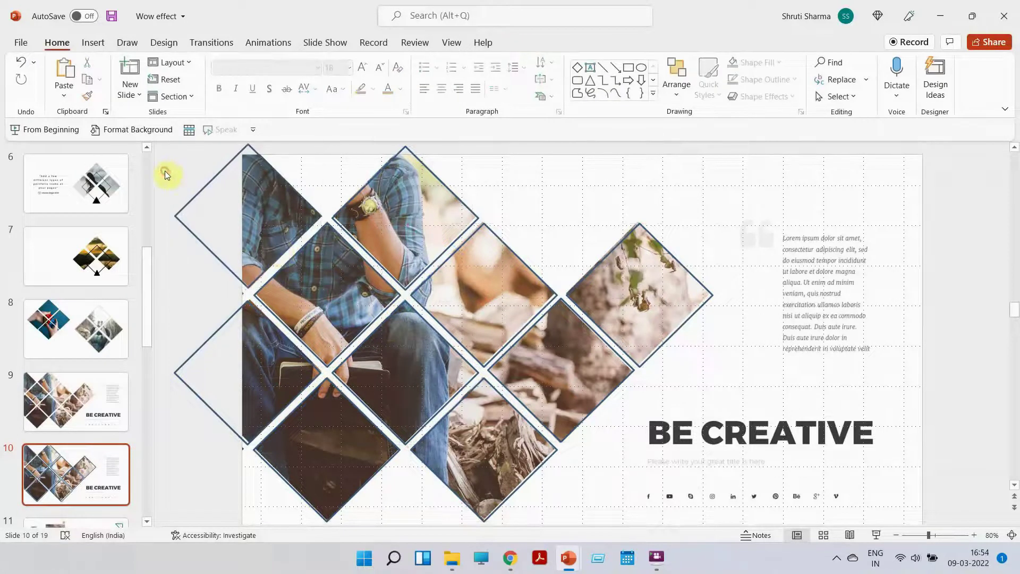
Step: Copy all the diamond outlines onto a new, placeholder-free slide 11
{"action": "left_click", "coordinate": [896, 535]}
{"action": "left_click", "coordinate": [896, 535]}
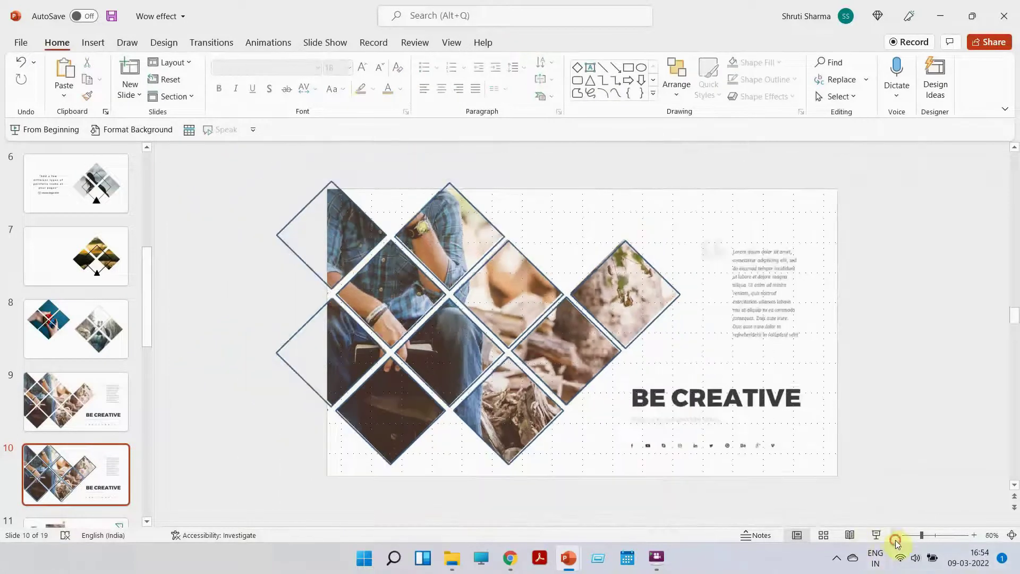
{"action": "left_click", "coordinate": [896, 536]}
{"action": "left_click_drag", "start_coordinate": [296, 243], "coordinate": [686, 515]}
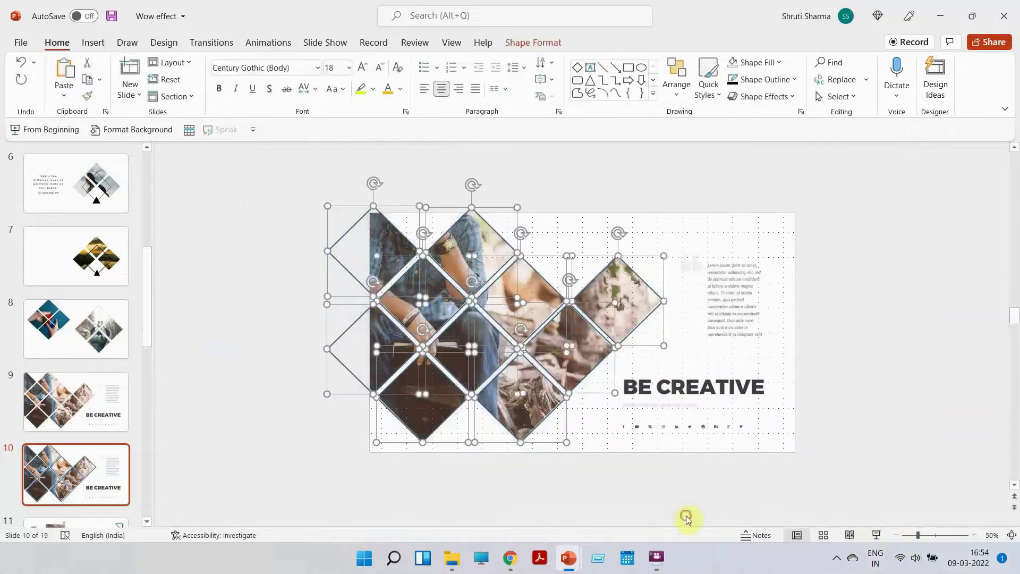
{"action": "left_click", "coordinate": [87, 511]}
{"action": "key", "text": "Return"}
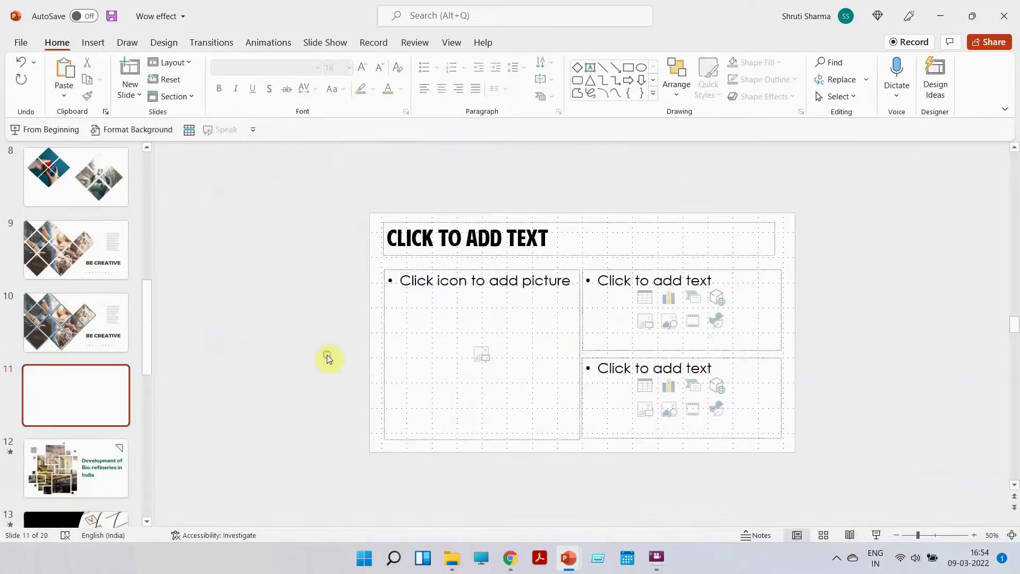
{"action": "left_click", "coordinate": [327, 359]}
{"action": "key", "text": "ctrl+a"}
{"action": "key", "text": "Delete"}
{"action": "key", "text": "ctrl+v"}
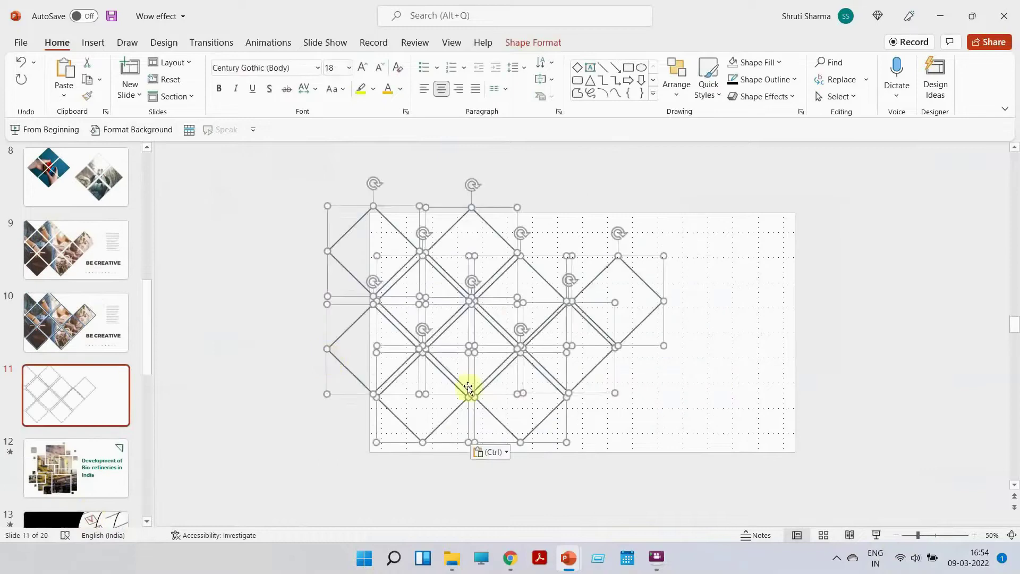
Step: Nudge the right-centre and top-left diamonds into alignment, then group all ten diamonds
{"action": "left_click", "coordinate": [750, 406]}
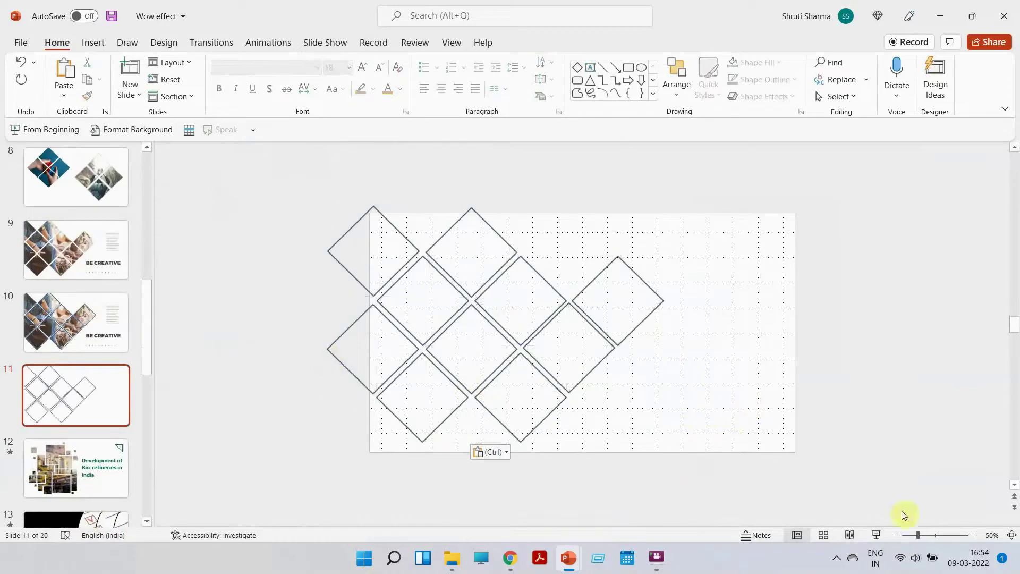
{"action": "left_click", "coordinate": [973, 534]}
{"action": "left_click", "coordinate": [973, 533]}
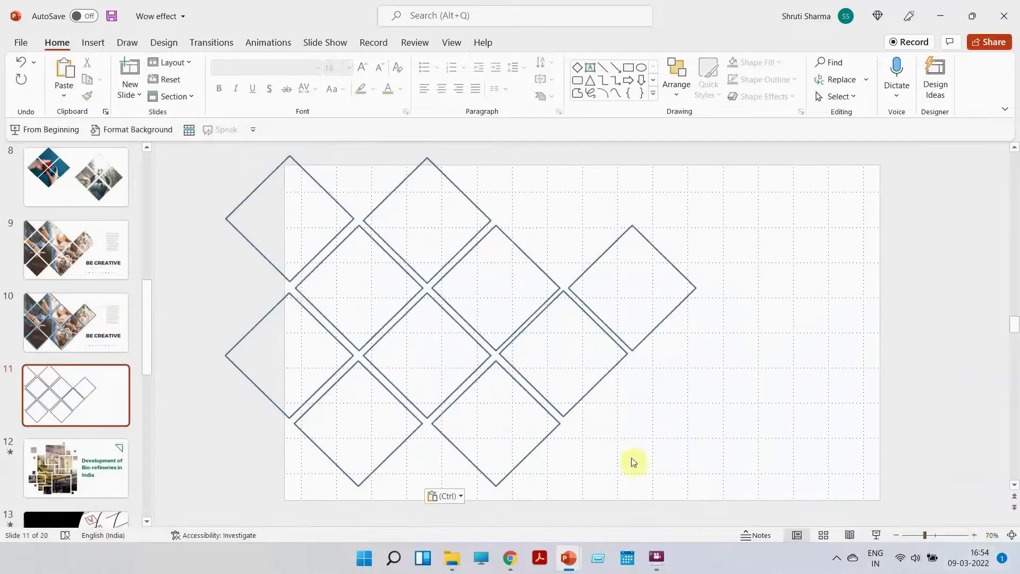
{"action": "left_click", "coordinate": [598, 383]}
{"action": "left_click_drag", "start_coordinate": [597, 383], "coordinate": [596, 387]}
{"action": "left_click", "coordinate": [696, 432]}
{"action": "left_click_drag", "start_coordinate": [338, 229], "coordinate": [341, 234]}
{"action": "left_click", "coordinate": [769, 468]}
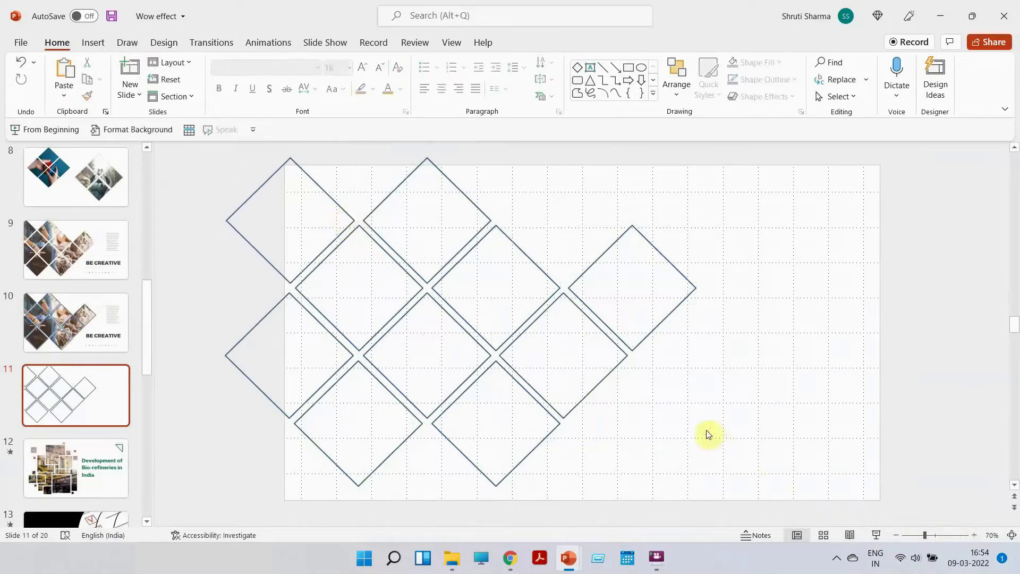
{"action": "key", "text": "ctrl+a"}
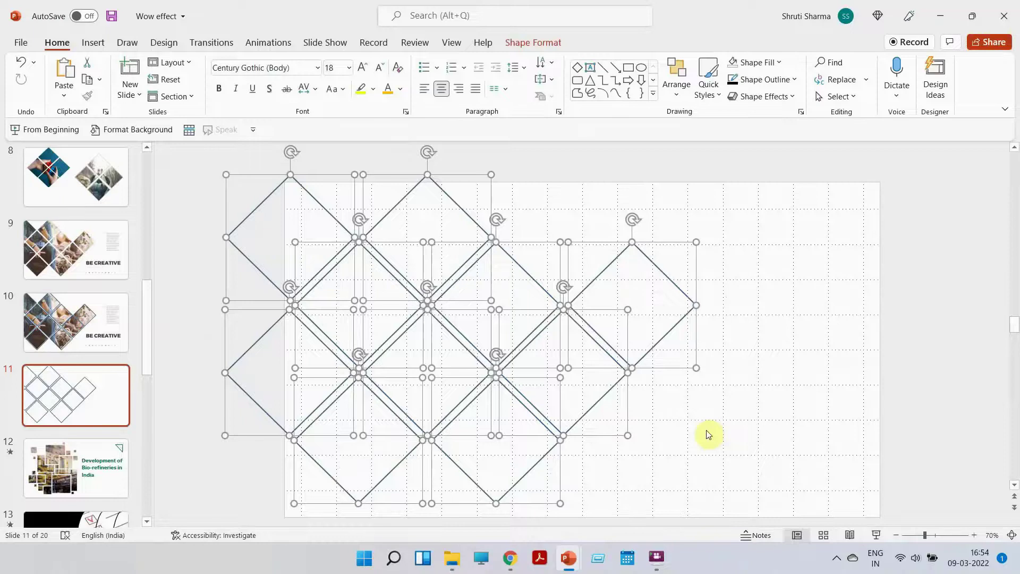
{"action": "key", "text": "ctrl+g"}
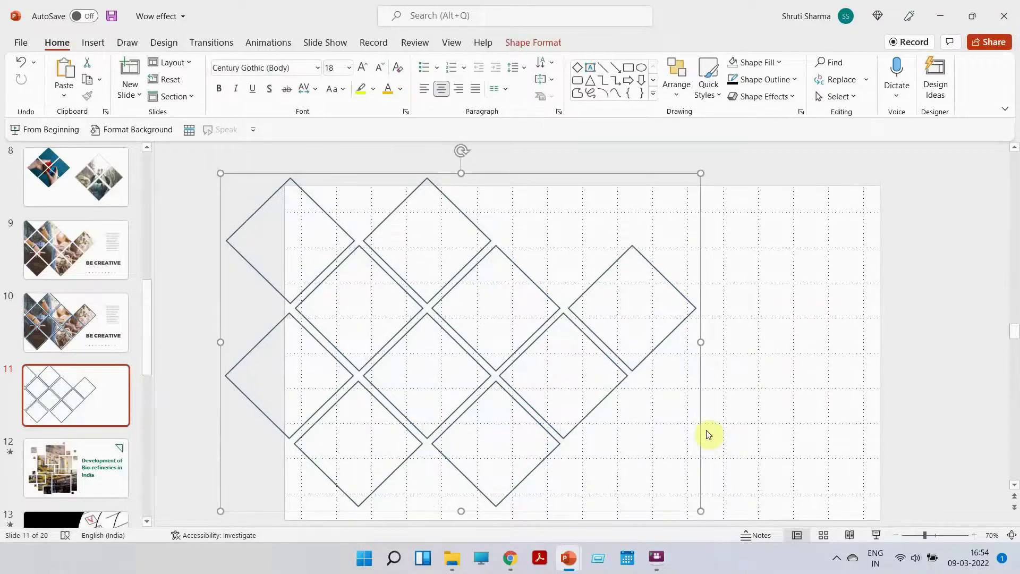
{"action": "left_click_drag", "start_coordinate": [457, 340], "coordinate": [619, 375]}
{"action": "key", "text": "ctrl+z"}
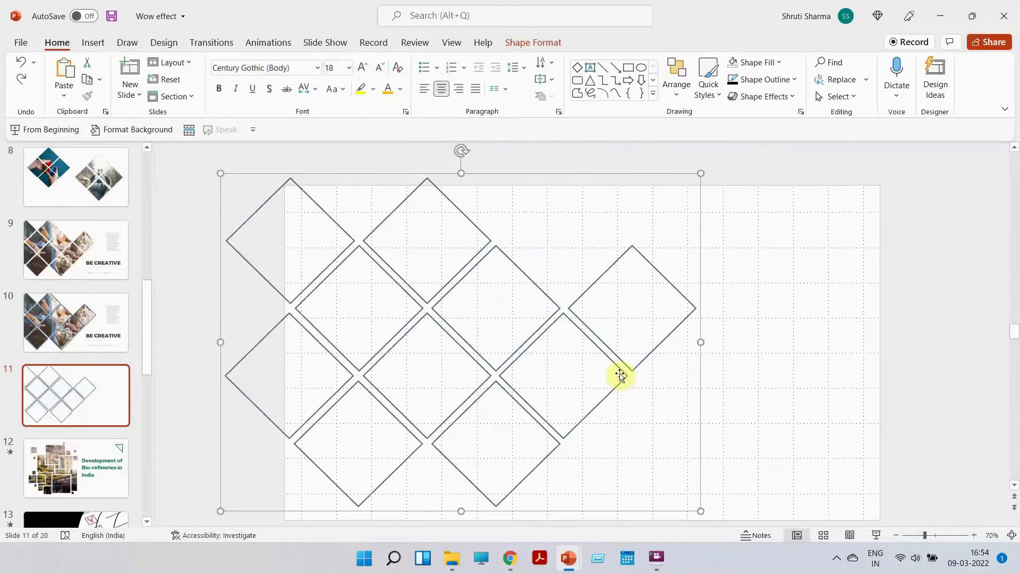
Step: Fill the grouped diamonds on slide 11 with the hands-planting-a-seedling photo from a file
{"action": "right_click", "coordinate": [621, 376]}
{"action": "left_click", "coordinate": [650, 341]}
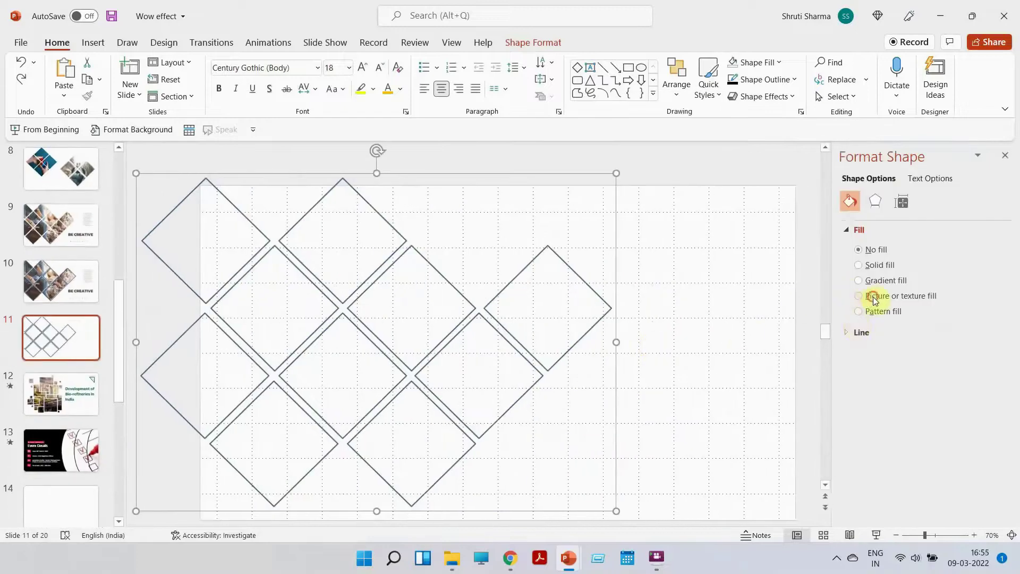
{"action": "left_click", "coordinate": [877, 348]}
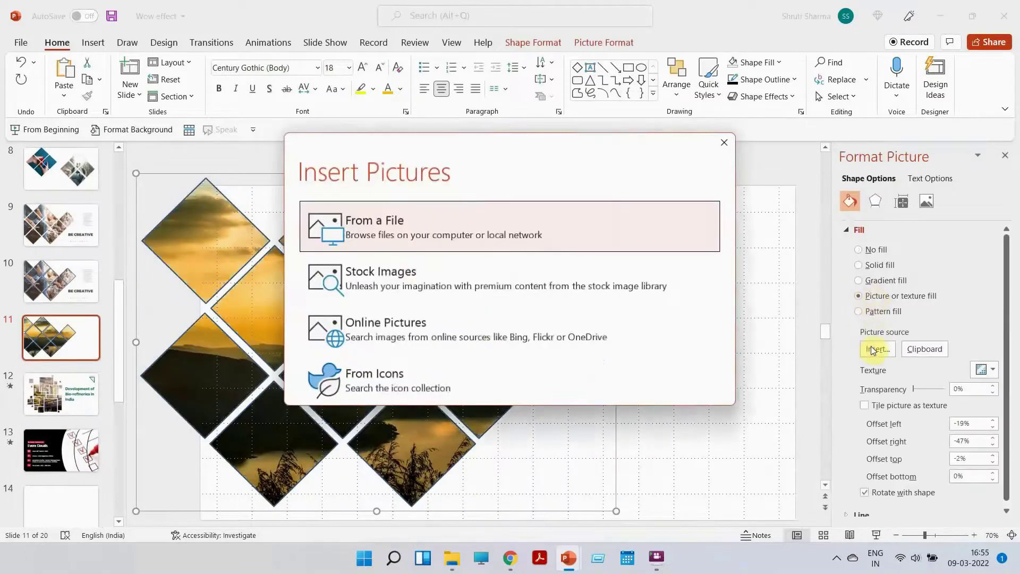
{"action": "left_click", "coordinate": [396, 226]}
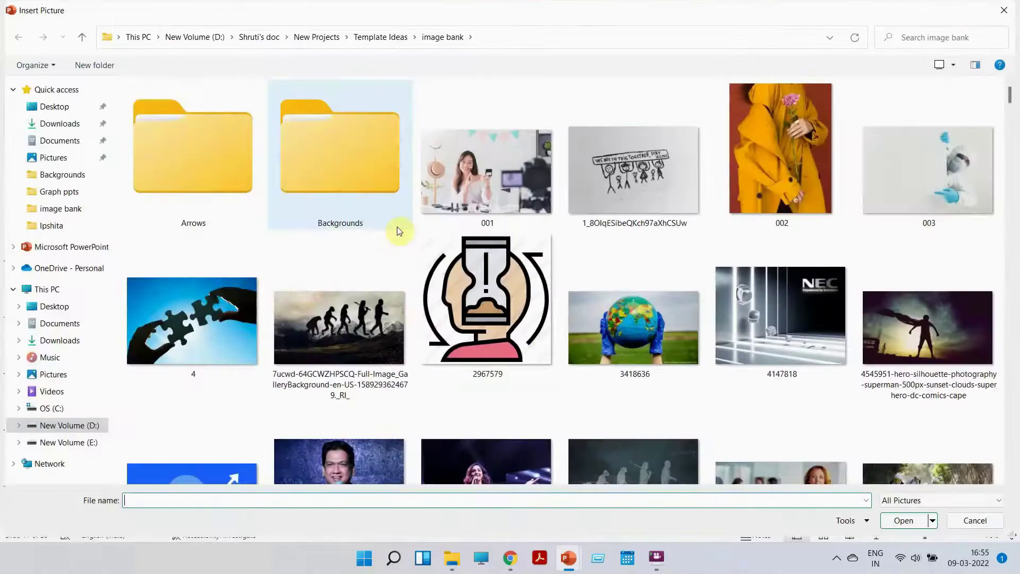
{"action": "scroll", "coordinate": [434, 259], "scroll_direction": "down", "scroll_amount": 5}
{"action": "scroll", "coordinate": [435, 260], "scroll_direction": "down", "scroll_amount": 15}
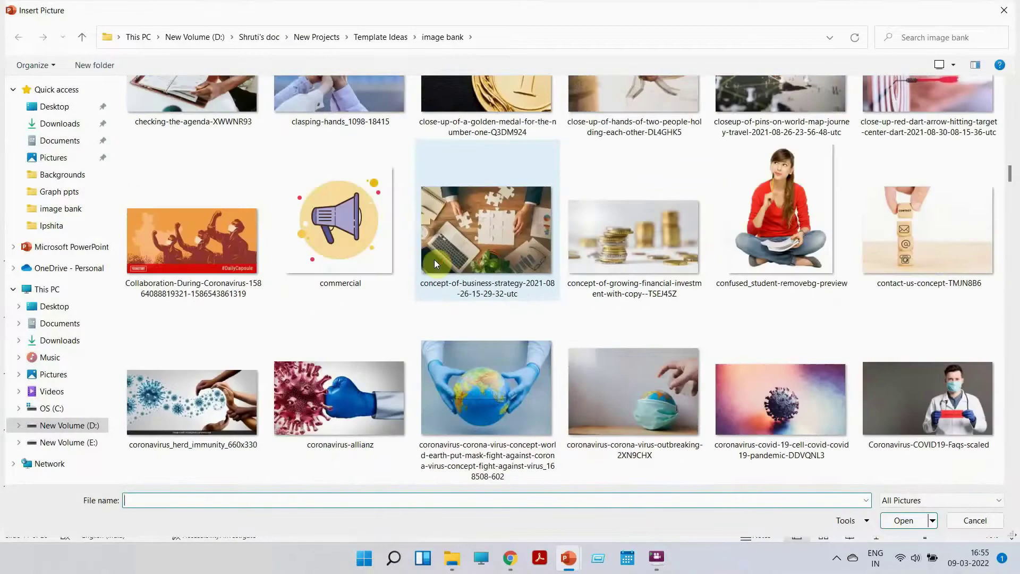
{"action": "scroll", "coordinate": [515, 236], "scroll_direction": "down", "scroll_amount": 10}
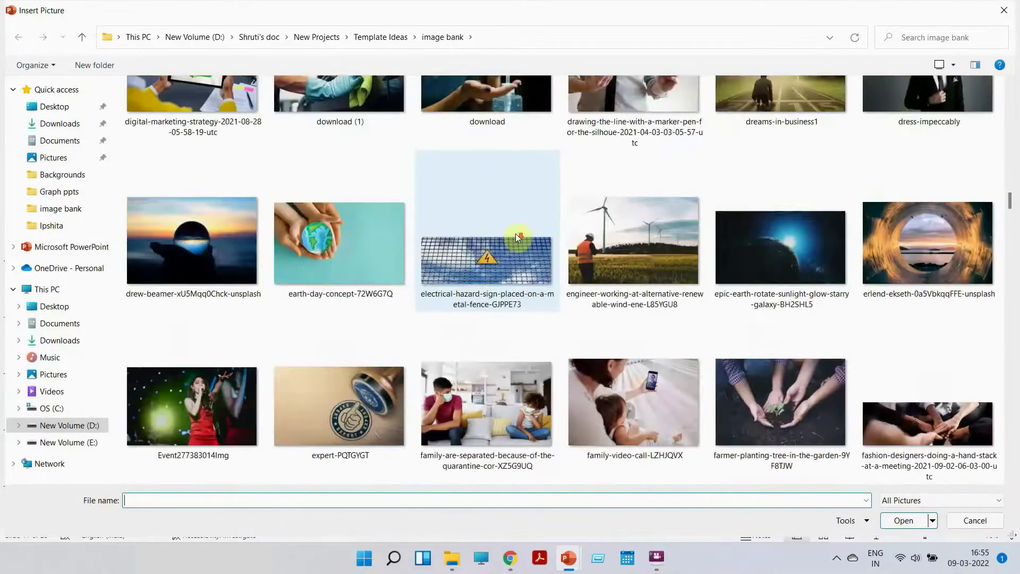
{"action": "double_click", "coordinate": [782, 403]}
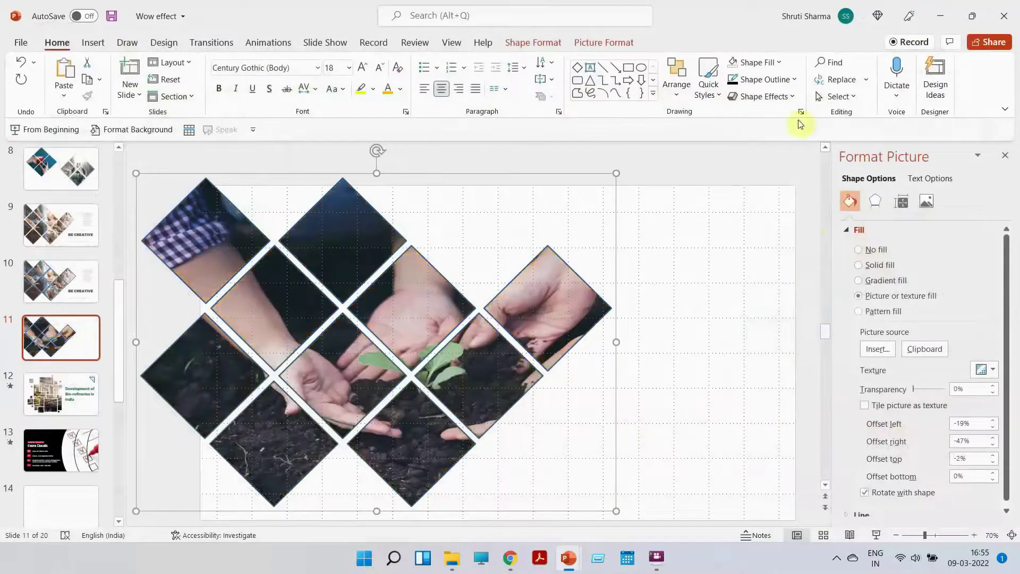
Step: Remove the outline from the grouped seedling diamonds
{"action": "left_click", "coordinate": [765, 80]}
{"action": "left_click", "coordinate": [766, 266]}
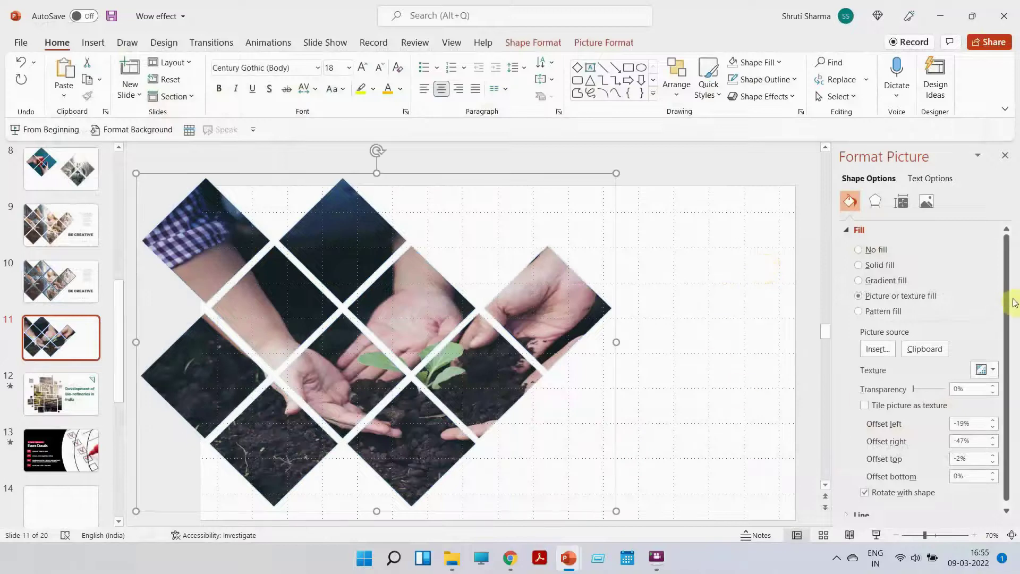
{"action": "left_click_drag", "start_coordinate": [1008, 303], "coordinate": [1008, 345]}
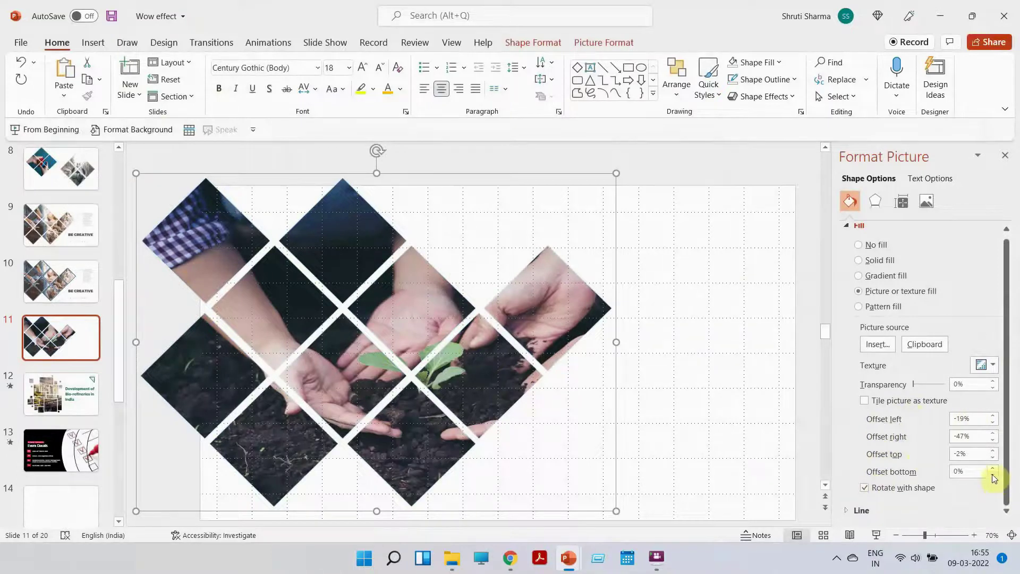
Step: Set the picture fill offsets to -36% right and -12% left
{"action": "double_click", "coordinate": [993, 440]}
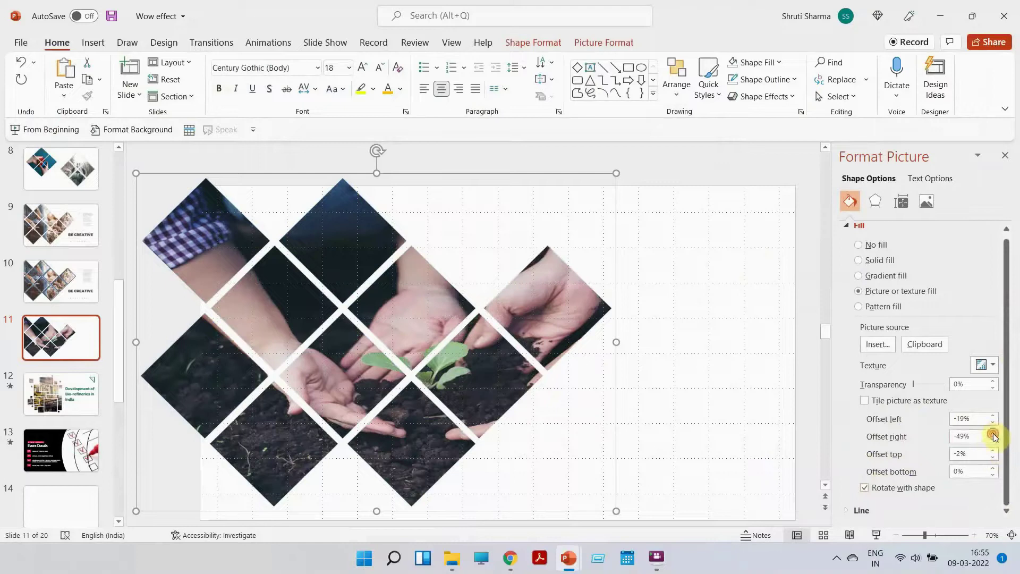
{"action": "left_click", "coordinate": [993, 433]}
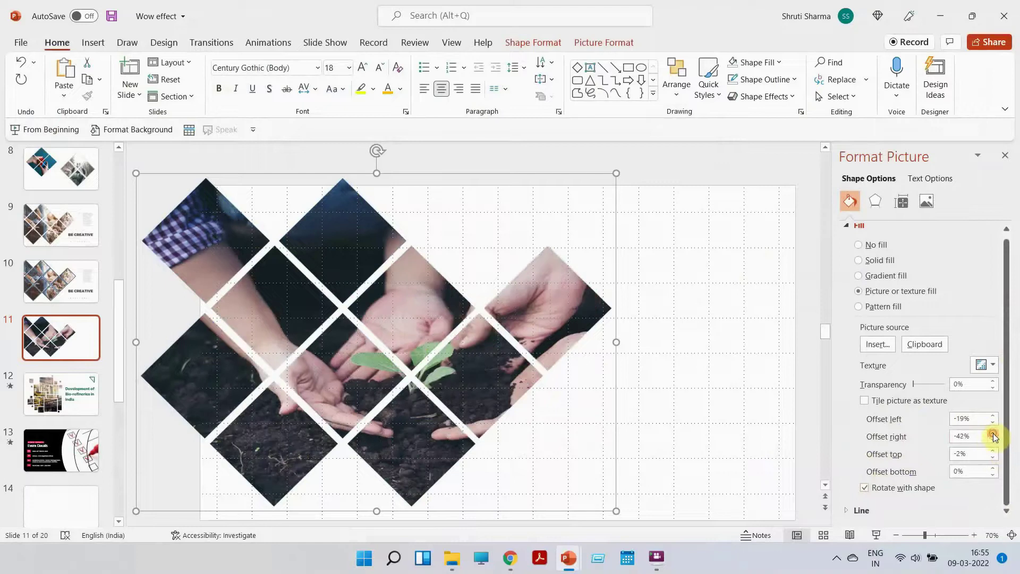
{"action": "left_click", "coordinate": [993, 433]}
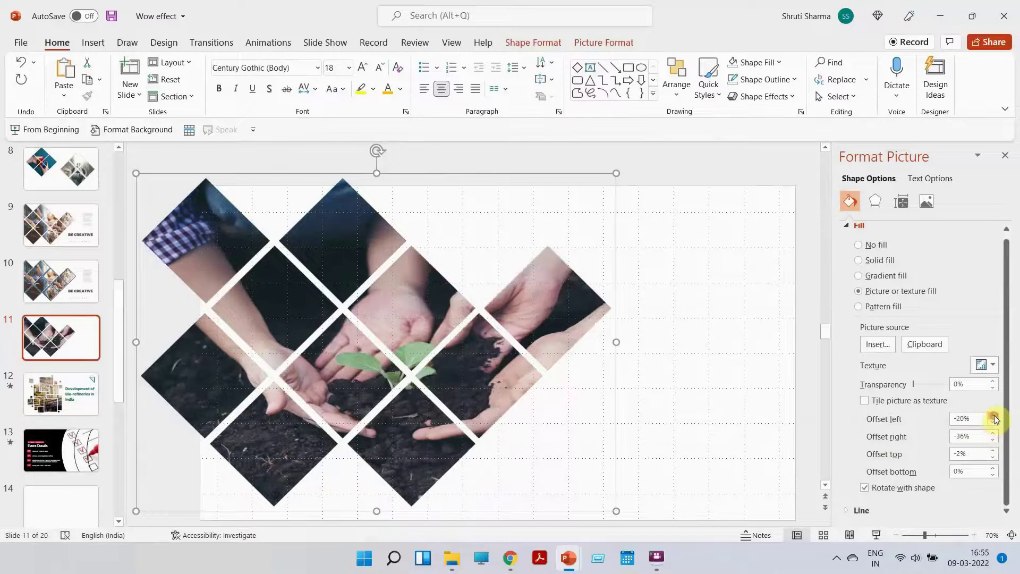
{"action": "left_click", "coordinate": [993, 415]}
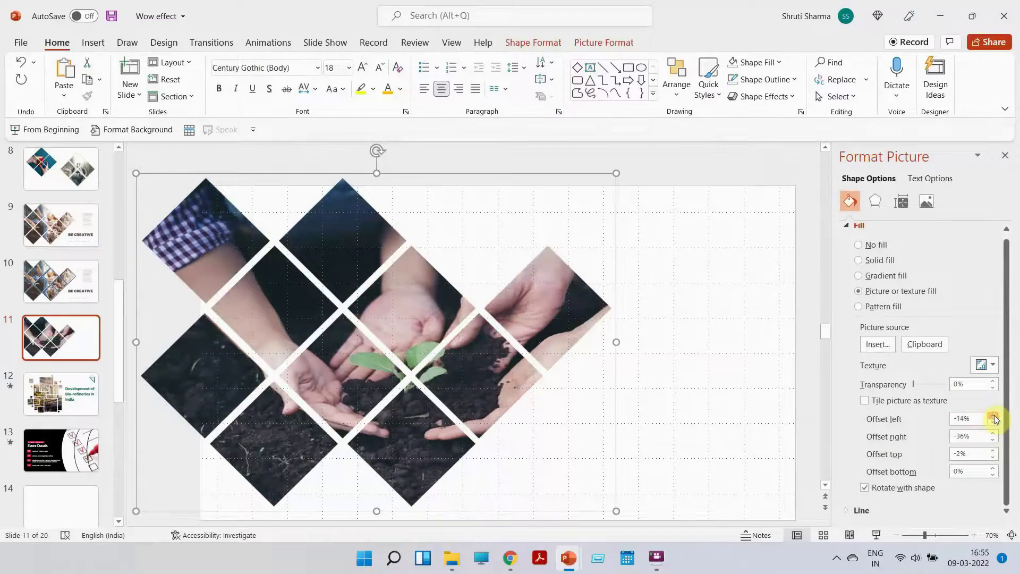
{"action": "left_click", "coordinate": [993, 415]}
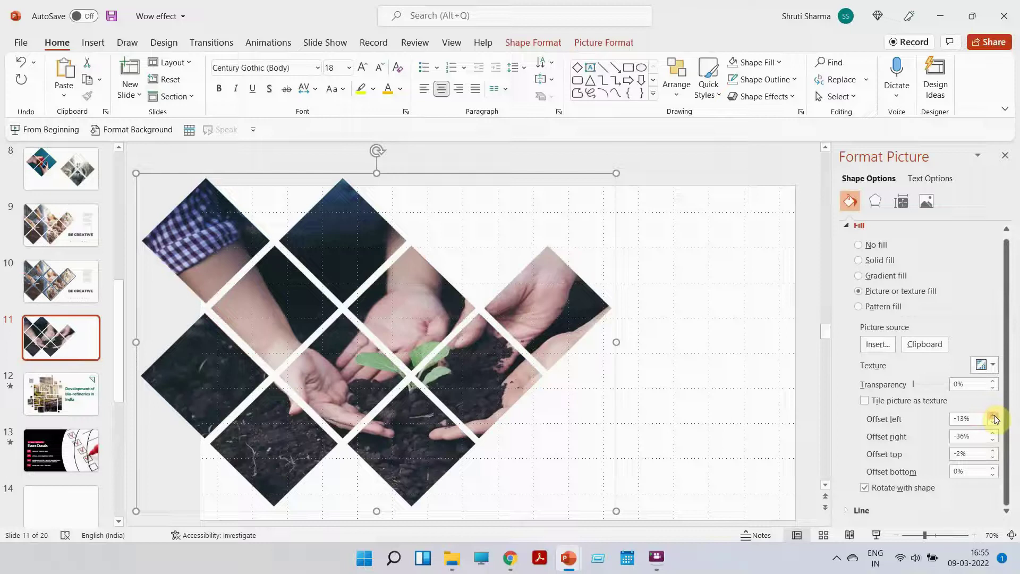
{"action": "left_click", "coordinate": [993, 416]}
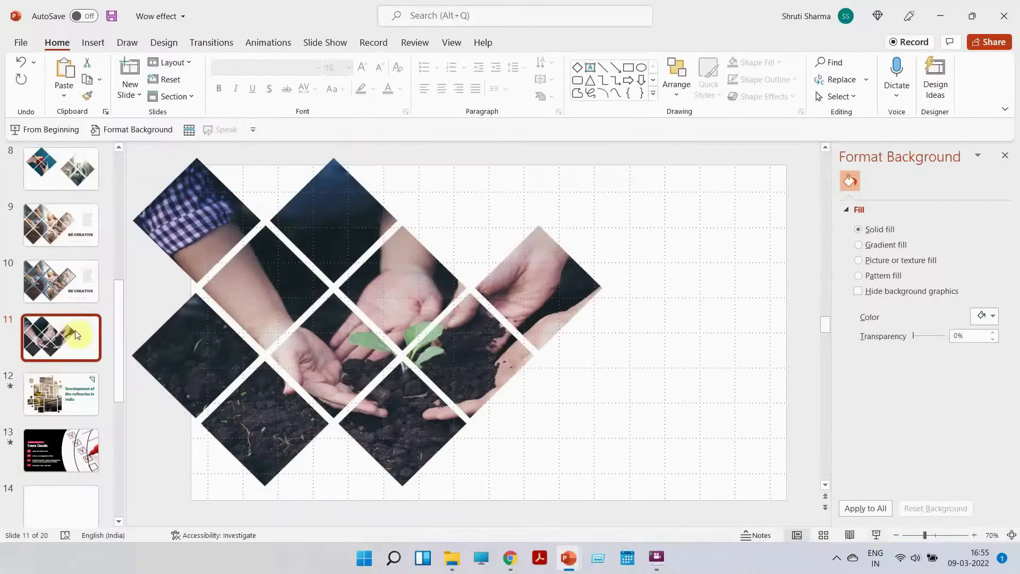
Step: Paste the diamond grid onto a new slide 12 and change its fill to the silhouetted-people sunset photo
{"action": "key", "text": "ctrl+m"}
{"action": "key", "text": "ctrl+v"}
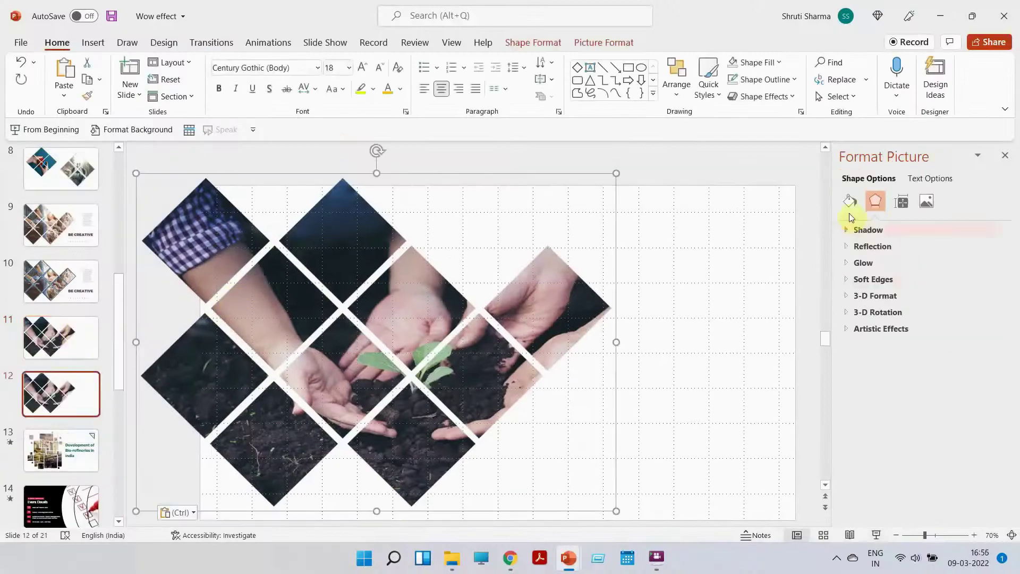
{"action": "left_click", "coordinate": [847, 206]}
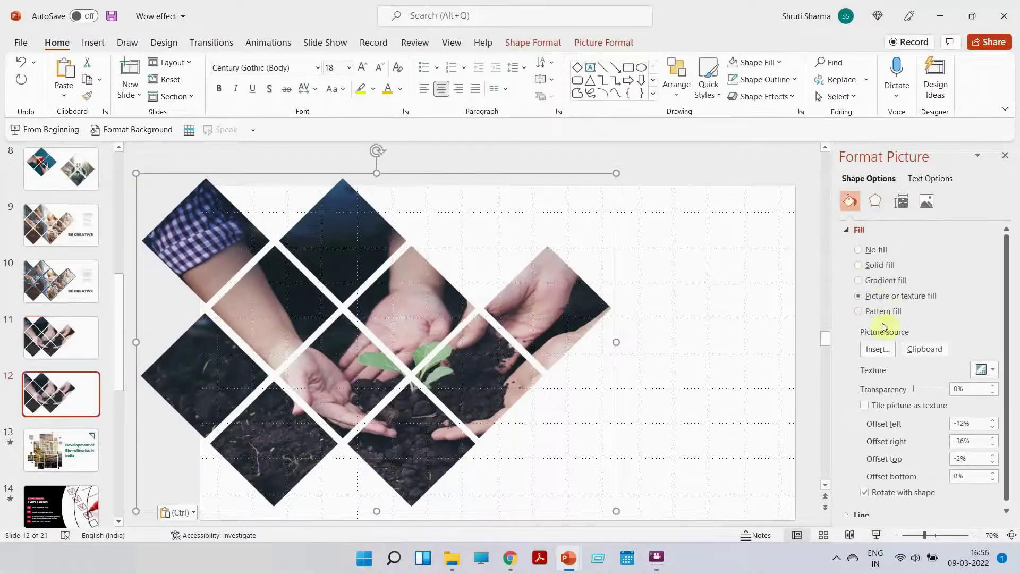
{"action": "left_click", "coordinate": [884, 342]}
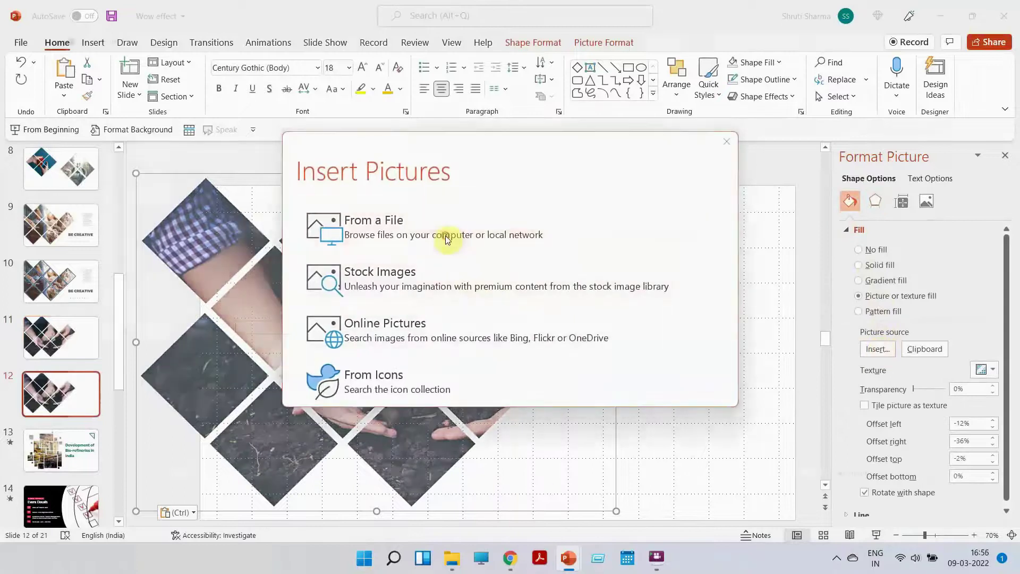
{"action": "left_click", "coordinate": [445, 231]}
{"action": "scroll", "coordinate": [473, 304], "scroll_direction": "down", "scroll_amount": 15}
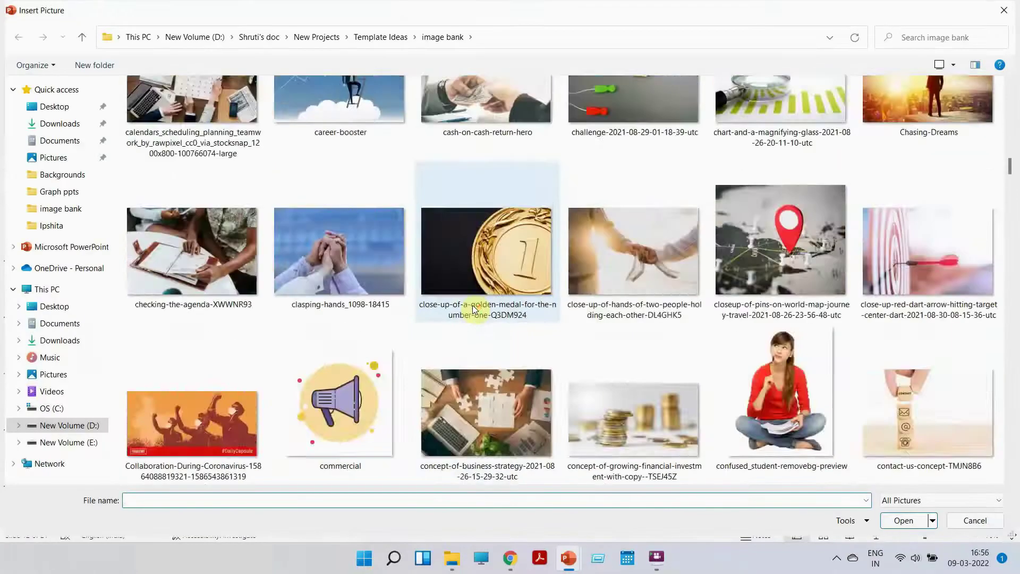
{"action": "scroll", "coordinate": [473, 305], "scroll_direction": "down", "scroll_amount": 10}
{"action": "scroll", "coordinate": [473, 305], "scroll_direction": "down", "scroll_amount": 6}
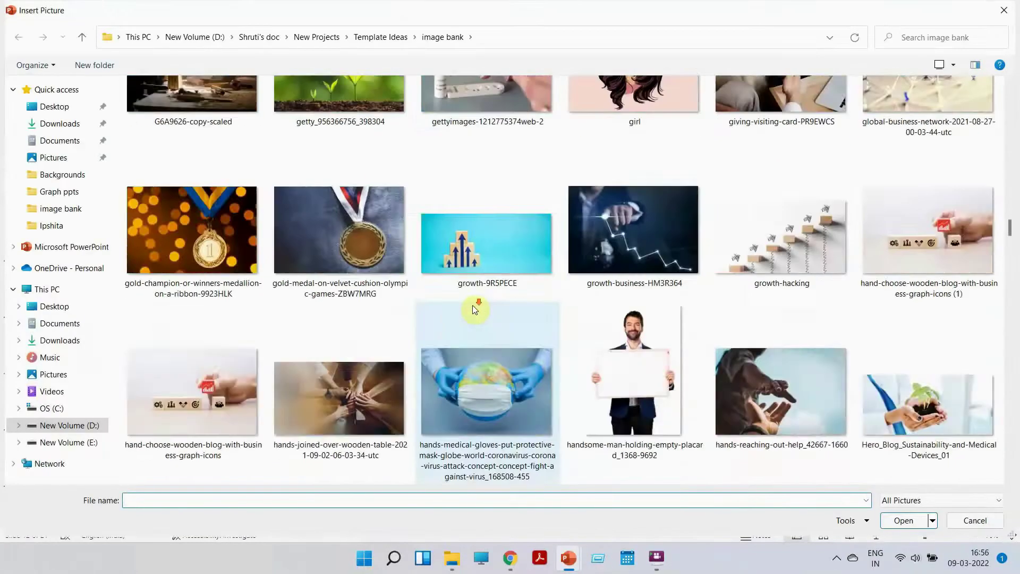
{"action": "scroll", "coordinate": [472, 305], "scroll_direction": "down", "scroll_amount": 5}
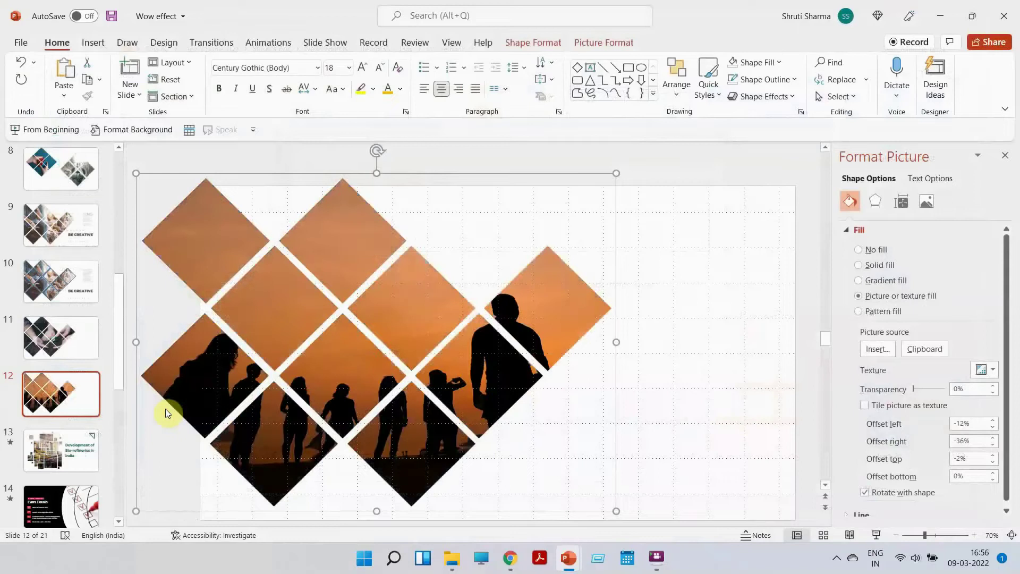
{"action": "scroll", "coordinate": [82, 245], "scroll_direction": "down", "scroll_amount": 3}
{"action": "left_click", "coordinate": [82, 245]}
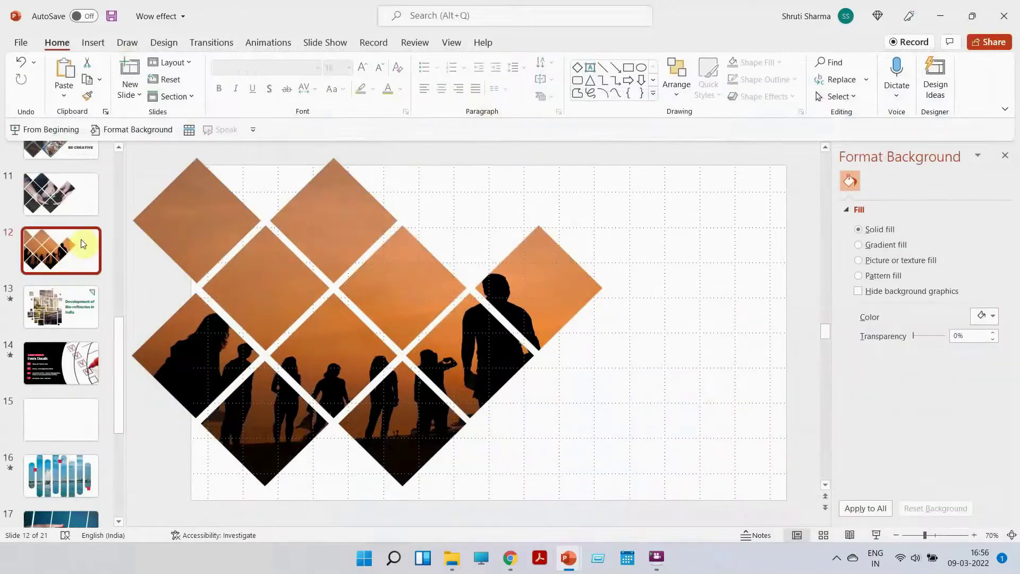
Step: On slide 16, draw a tall rounded rectangle over the leftmost sea-link photo bar
{"action": "left_click", "coordinate": [81, 480]}
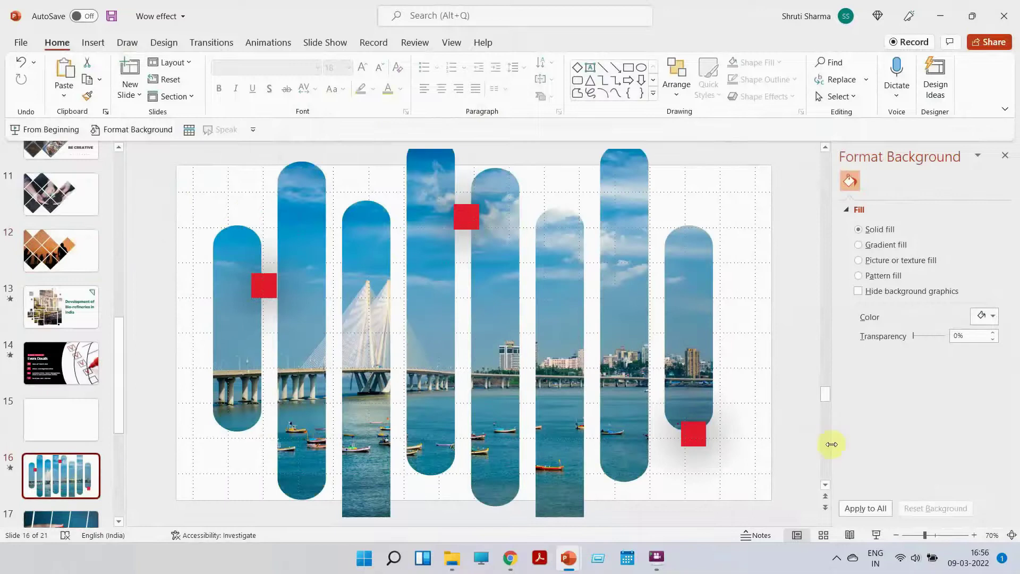
{"action": "left_click", "coordinate": [896, 536]}
{"action": "left_click", "coordinate": [895, 536]}
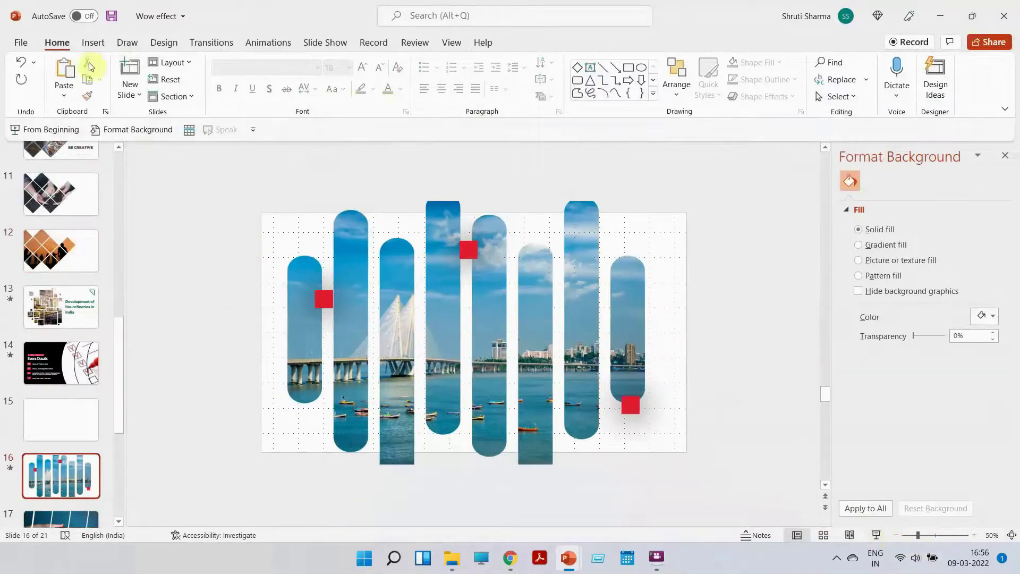
{"action": "left_click", "coordinate": [93, 43]}
{"action": "left_click", "coordinate": [211, 89]}
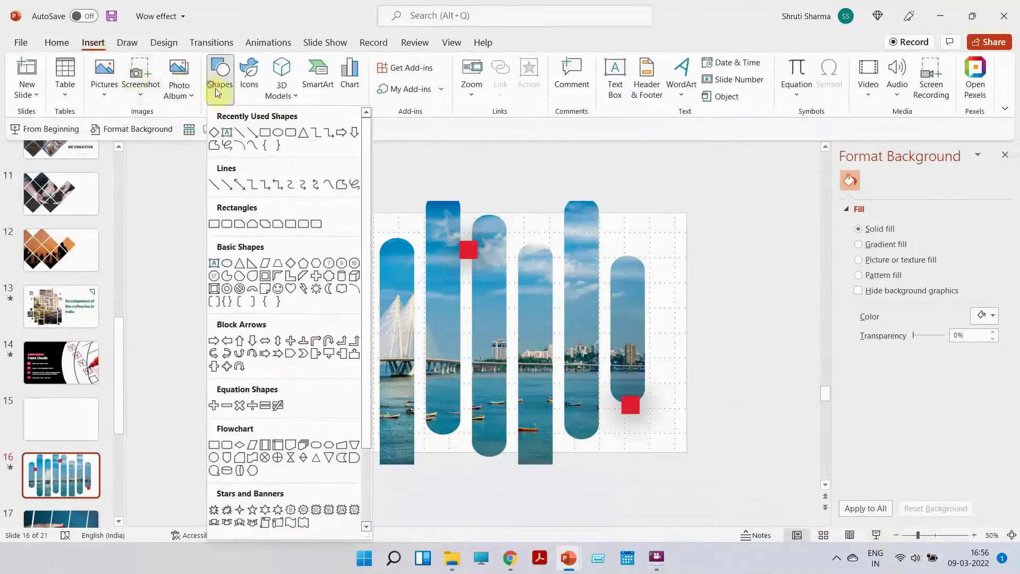
{"action": "left_click", "coordinate": [294, 118]}
{"action": "mouse_move", "coordinate": [291, 264]}
{"action": "left_mouse_down"}
{"action": "mouse_move", "coordinate": [326, 365]}
{"action": "mouse_move", "coordinate": [322, 402]}
{"action": "left_mouse_up"}
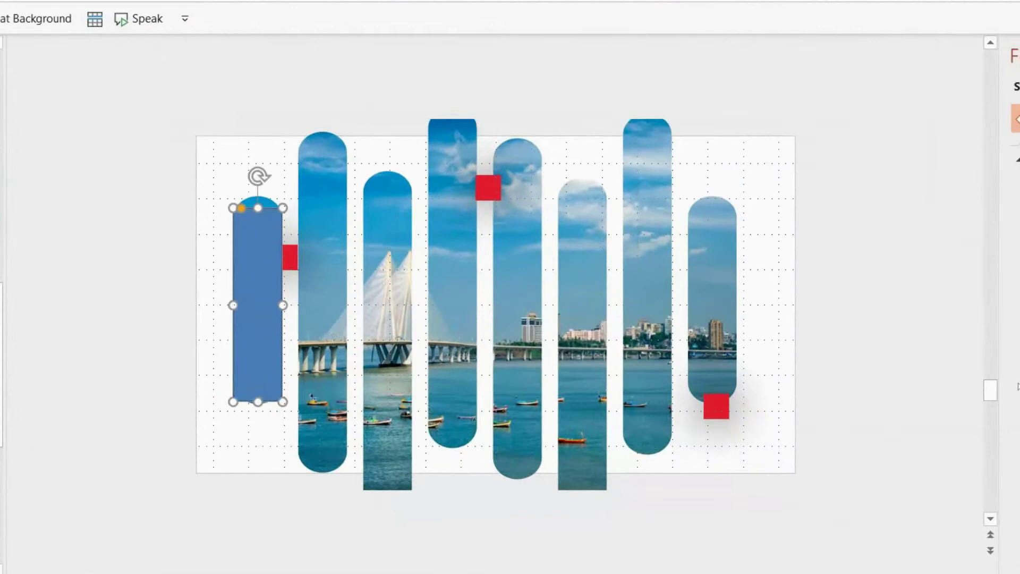
{"action": "scroll", "coordinate": [319, 262], "scroll_direction": "up", "scroll_amount": 5}
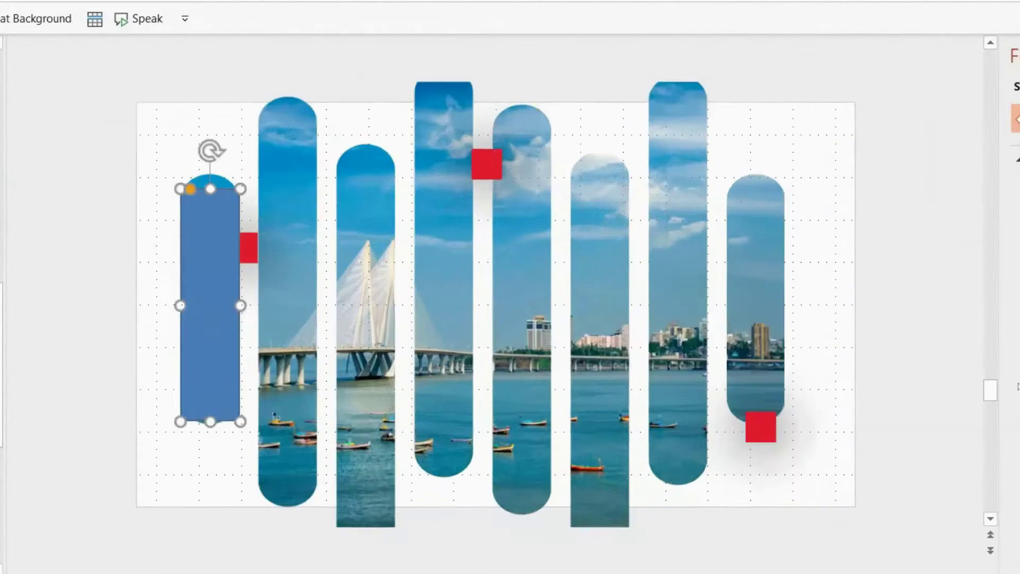
{"action": "left_click", "coordinate": [97, 175]}
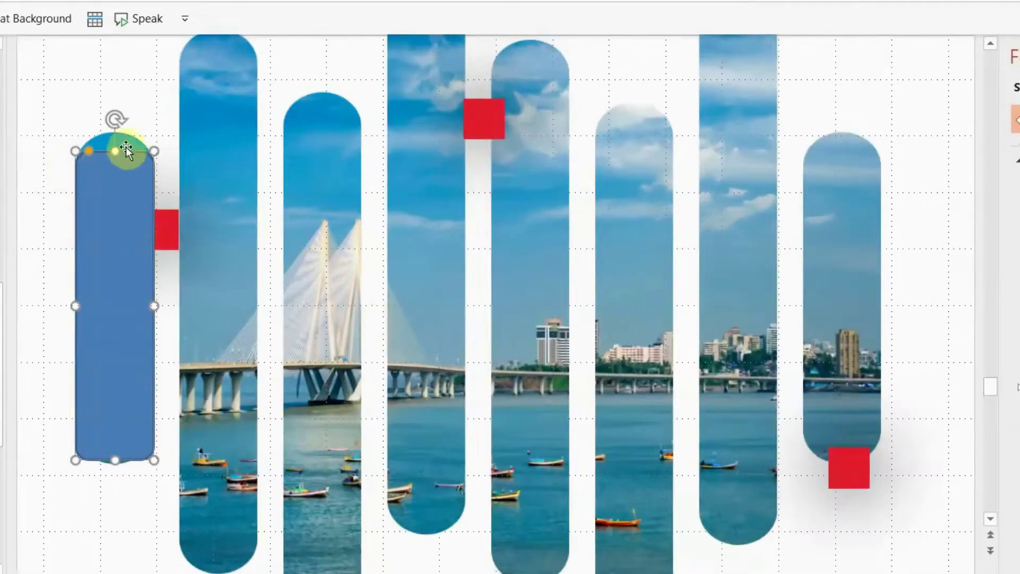
Step: Round the blue rectangle into a full pill and lengthen it to match the leftmost photo bar
{"action": "left_click", "coordinate": [87, 150]}
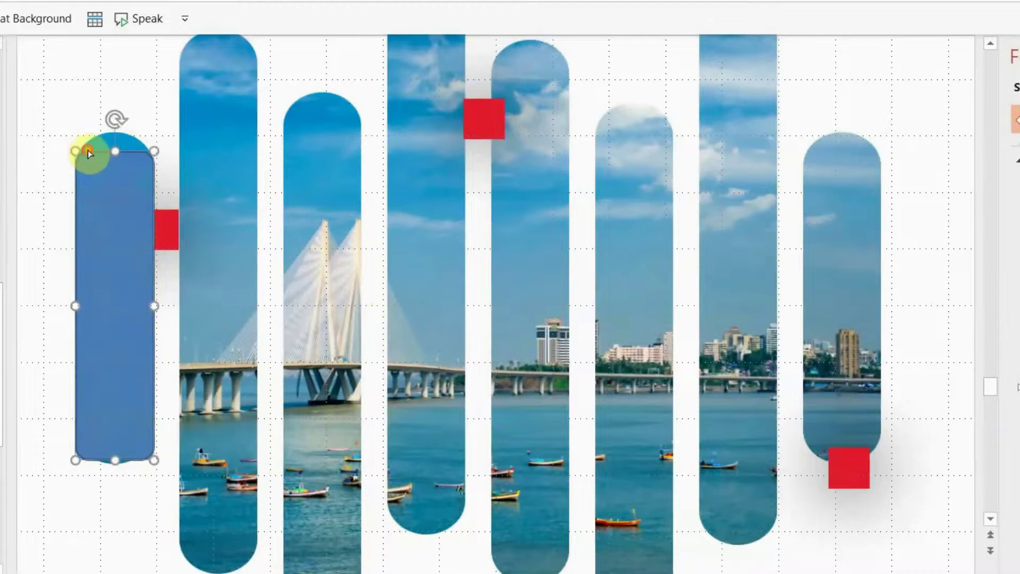
{"action": "left_click_drag", "start_coordinate": [87, 149], "coordinate": [130, 167]}
{"action": "left_click_drag", "start_coordinate": [130, 239], "coordinate": [128, 219]}
{"action": "left_click_drag", "start_coordinate": [118, 436], "coordinate": [122, 462]}
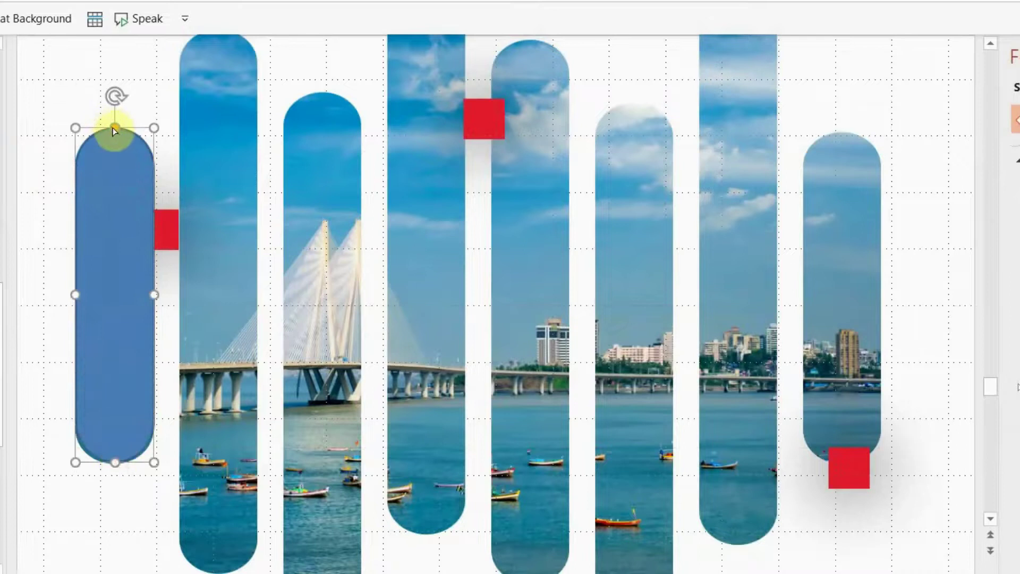
{"action": "mouse_move", "coordinate": [115, 129]}
{"action": "left_mouse_down"}
{"action": "mouse_move", "coordinate": [82, 134]}
{"action": "mouse_move", "coordinate": [121, 137]}
{"action": "left_mouse_up"}
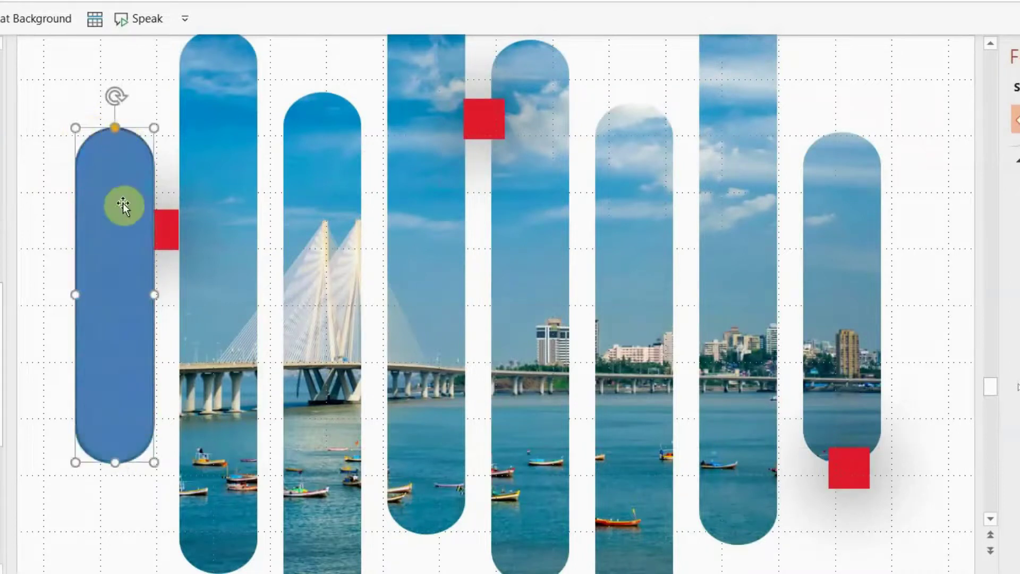
Step: Duplicate the pill onto the second photo bar and resize it to fit that bar
{"action": "left_click_drag", "start_coordinate": [101, 210], "coordinate": [202, 206]}
{"action": "key", "text": "shift+Up"}
{"action": "key", "text": "shift+Up"}
{"action": "key", "text": "shift+Up"}
{"action": "key", "text": "shift+Up"}
{"action": "key", "text": "shift+Up"}
{"action": "key", "text": "shift+Up"}
{"action": "key", "text": "shift+Up"}
{"action": "key", "text": "shift+Up"}
{"action": "key", "text": "shift+Up"}
{"action": "key", "text": "shift+Up"}
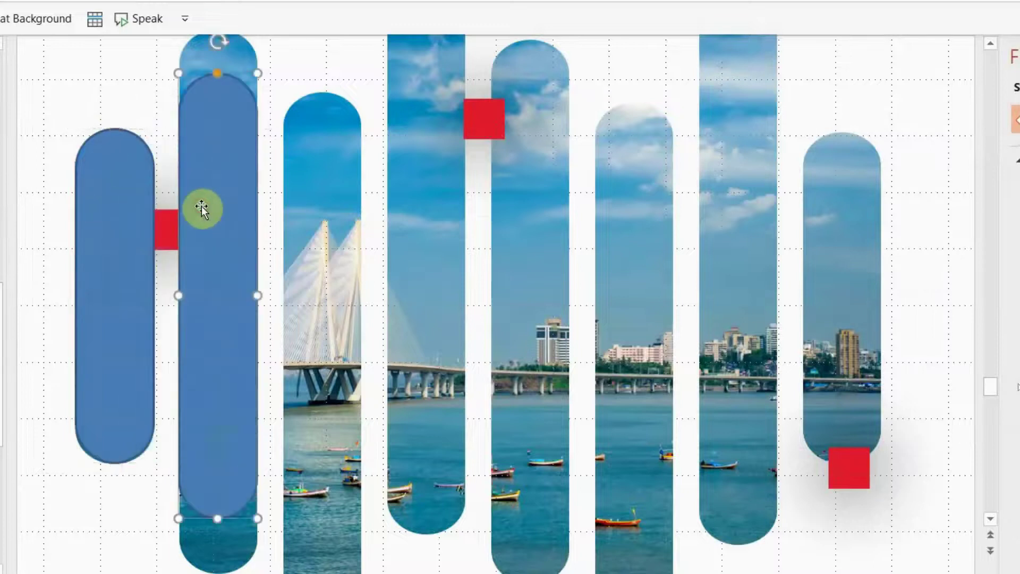
{"action": "key", "text": "shift+Up"}
{"action": "key", "text": "shift+Up"}
{"action": "key", "text": "shift+Up"}
{"action": "key", "text": "shift+Up"}
{"action": "key", "text": "shift+Up"}
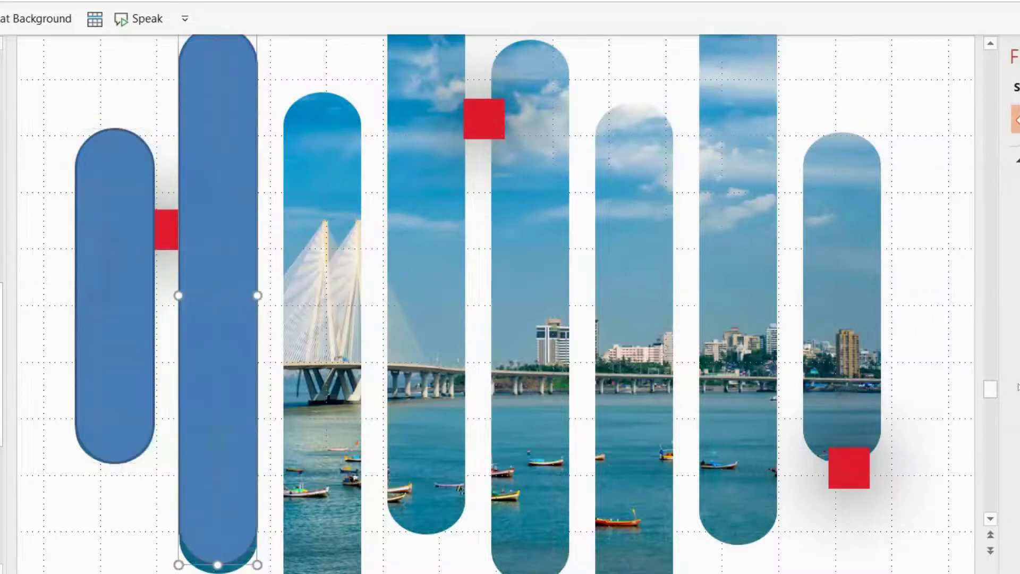
{"action": "scroll", "coordinate": [683, 496], "scroll_direction": "down", "scroll_amount": 3}
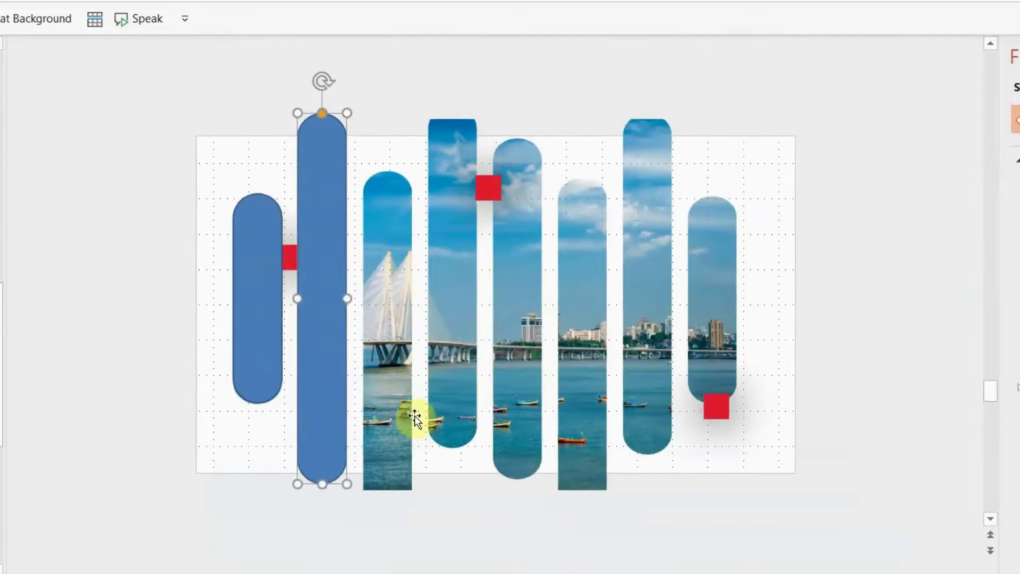
{"action": "key", "text": "Down"}
{"action": "key", "text": "Down"}
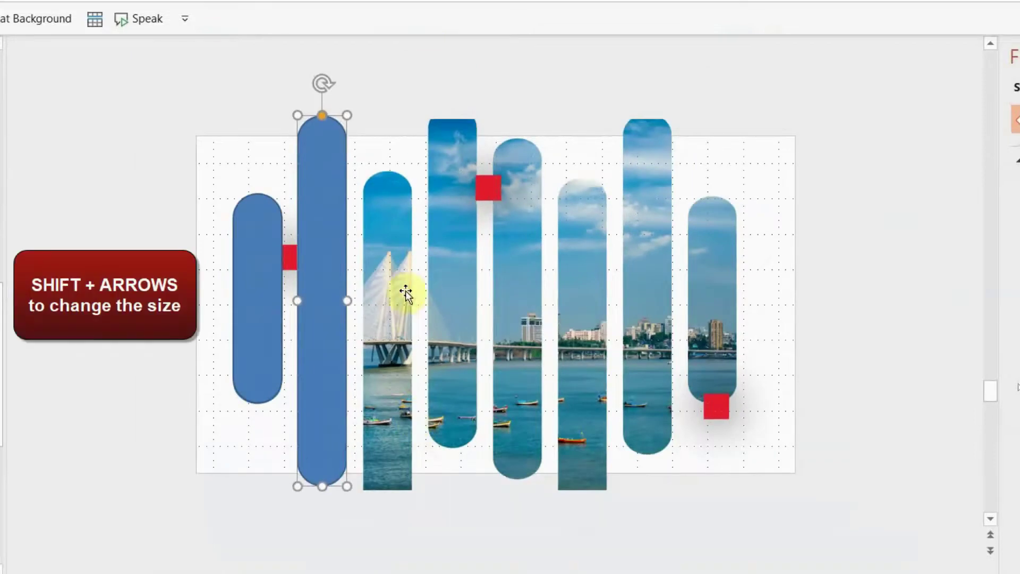
{"action": "left_click_drag", "start_coordinate": [321, 483], "coordinate": [322, 472]}
{"action": "left_click_drag", "start_coordinate": [348, 118], "coordinate": [349, 127]}
Step: Copy a pill onto the next bar and adjust its height and position to match
{"action": "left_click_drag", "start_coordinate": [325, 200], "coordinate": [706, 319]}
{"action": "key", "text": "shift+Down"}
{"action": "key", "text": "shift+Down"}
{"action": "key", "text": "shift+Down"}
{"action": "key", "text": "shift+Down"}
{"action": "key", "text": "shift+Down"}
{"action": "key", "text": "shift+Down"}
{"action": "key", "text": "shift+Down"}
{"action": "key", "text": "shift+Down"}
{"action": "key", "text": "shift+Down"}
{"action": "key", "text": "shift+Down"}
{"action": "key", "text": "shift+Down"}
{"action": "key", "text": "shift+Down"}
{"action": "key", "text": "Down"}
{"action": "key", "text": "Down"}
{"action": "key", "text": "Down"}
{"action": "key", "text": "shift+Up"}
{"action": "key", "text": "shift+Up"}
{"action": "key", "text": "shift+Up"}
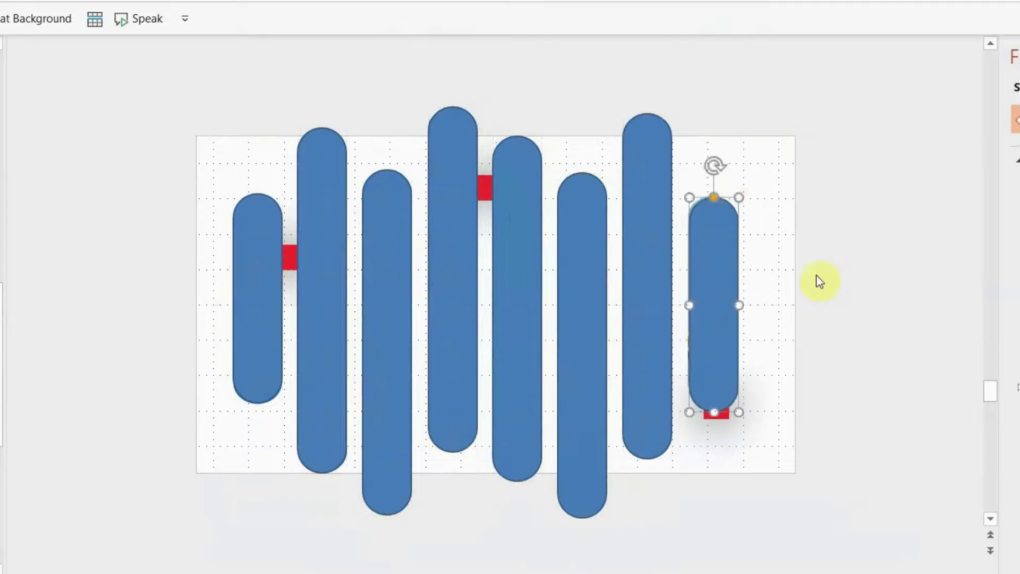
Step: Select all eight blue pills on slide 16, from rightmost to leftmost
{"action": "left_click", "coordinate": [817, 278]}
{"action": "left_click", "coordinate": [731, 301]}
{"action": "left_click", "coordinate": [645, 275], "text": "shift"}
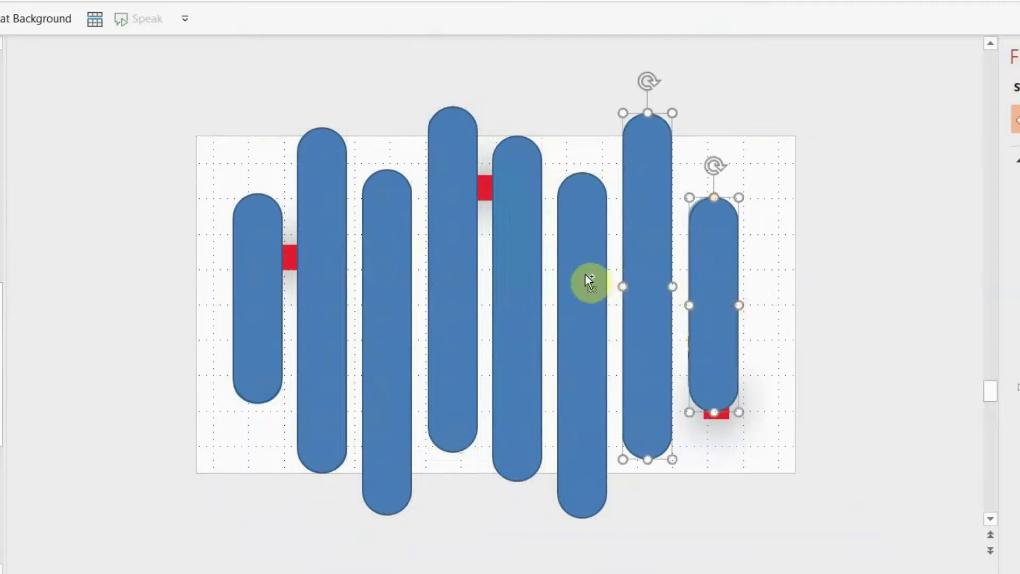
{"action": "left_click", "coordinate": [584, 274], "text": "shift"}
{"action": "left_click", "coordinate": [510, 266], "text": "shift"}
{"action": "left_click", "coordinate": [447, 256], "text": "shift"}
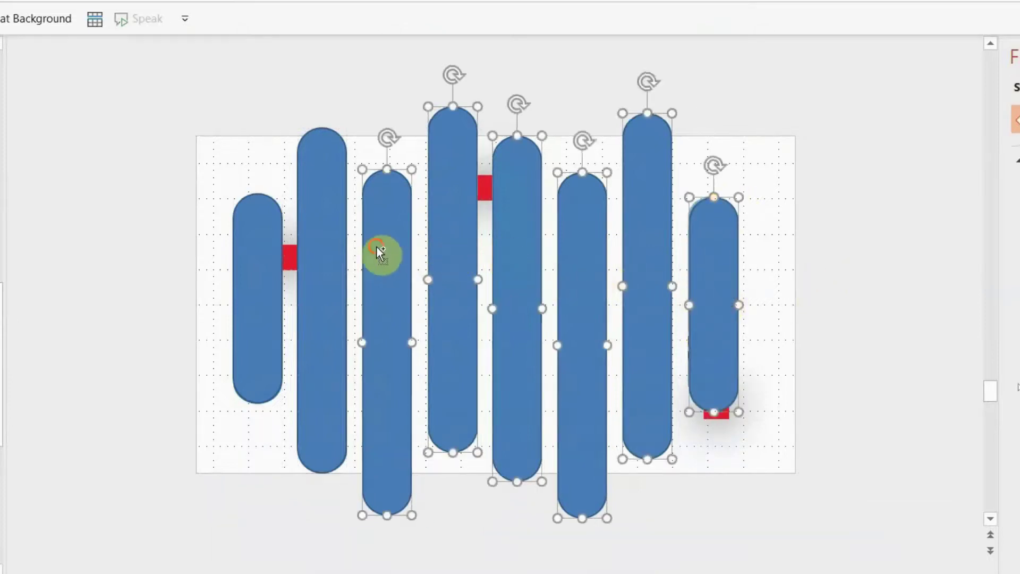
{"action": "left_click", "coordinate": [382, 252], "text": "shift"}
{"action": "left_click", "coordinate": [319, 231], "text": "shift"}
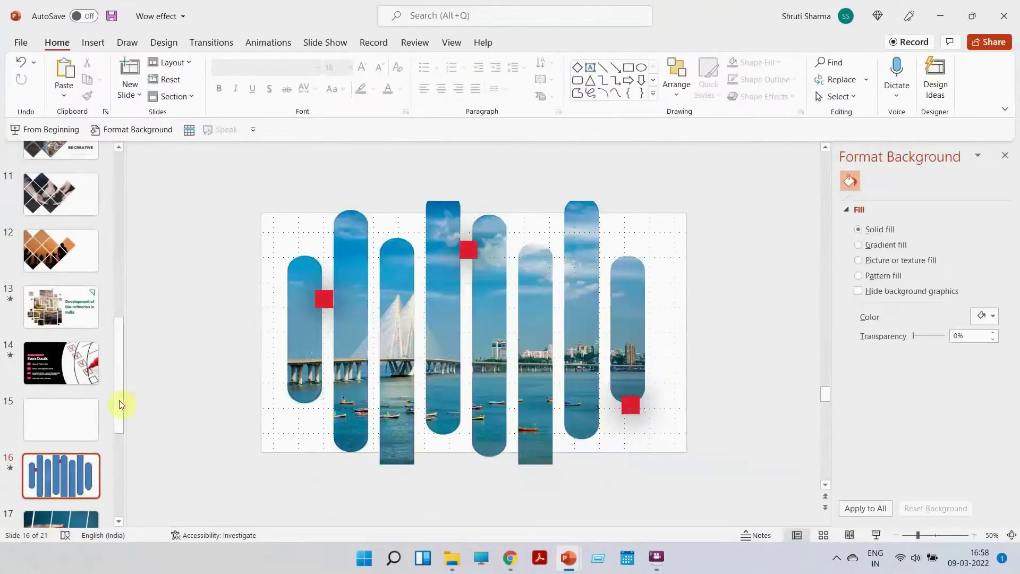
Step: Paste the eight pills onto empty slide 15 and group them into one object
{"action": "left_click", "coordinate": [43, 428]}
{"action": "key", "text": "ctrl+v"}
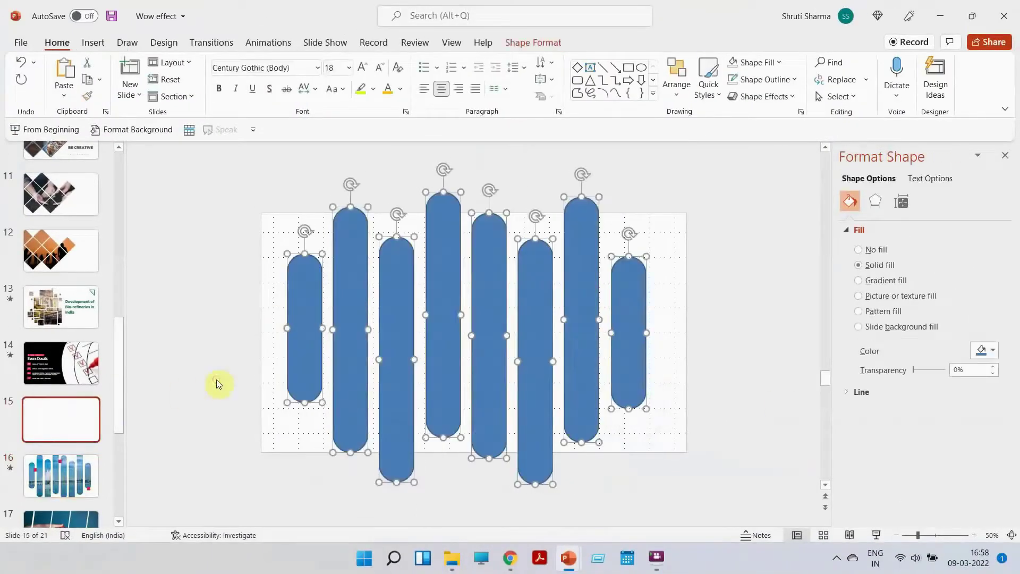
{"action": "left_click", "coordinate": [763, 425]}
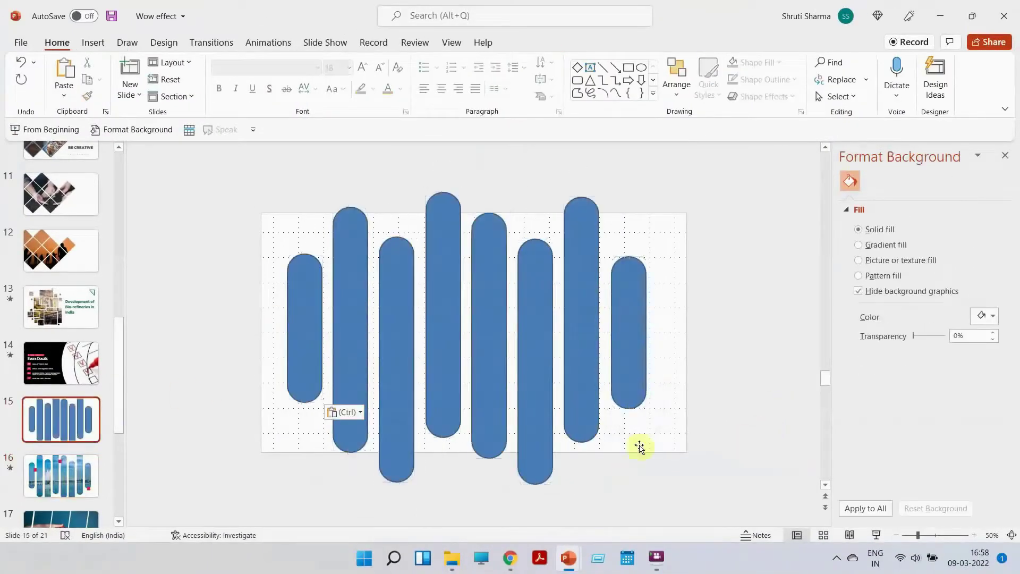
{"action": "left_click_drag", "start_coordinate": [727, 501], "coordinate": [202, 168]}
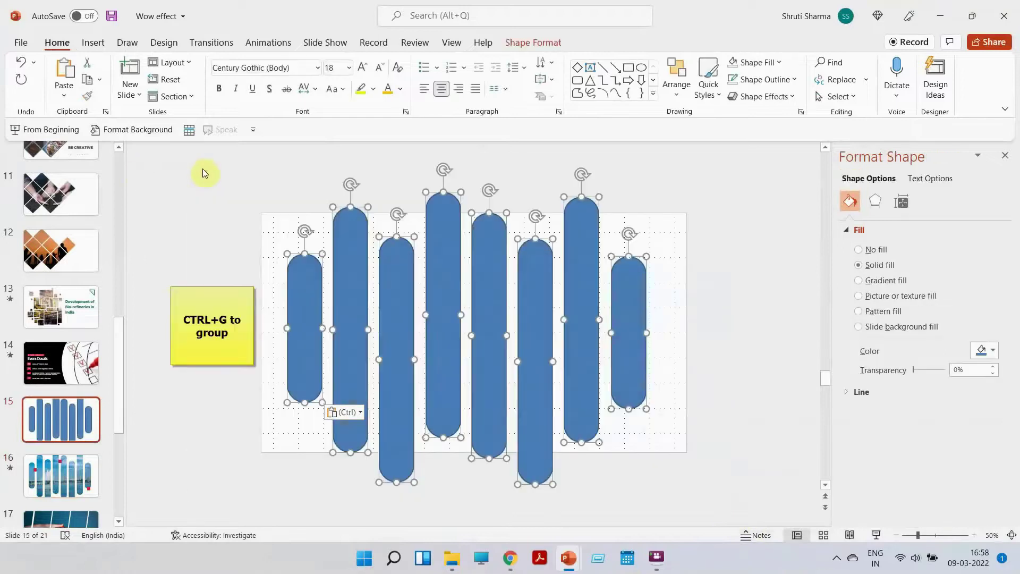
{"action": "key", "text": "ctrl+g"}
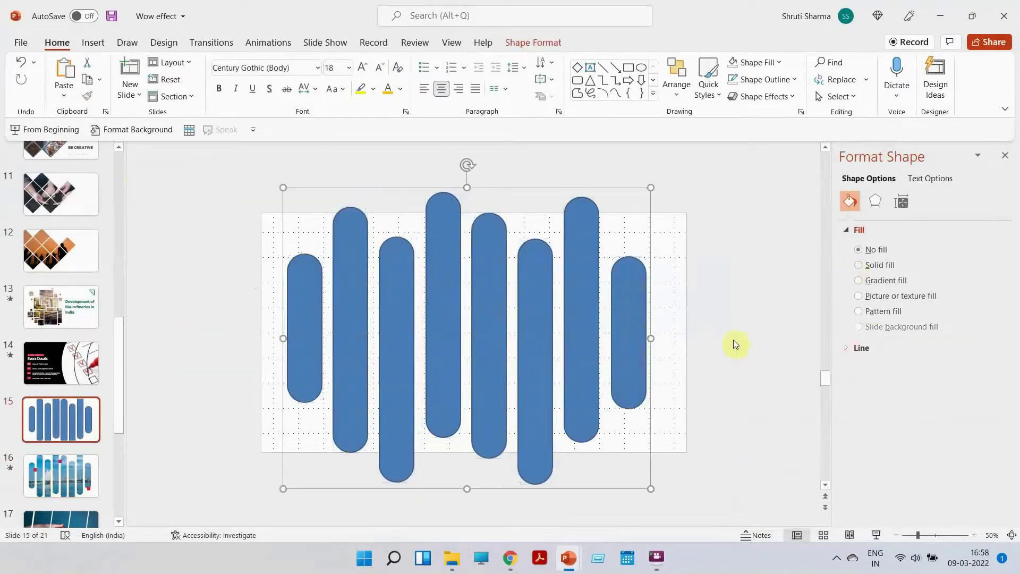
Step: Give the grouped pills a picture fill using the file pexels-photo-2897462
{"action": "left_click", "coordinate": [881, 299]}
{"action": "left_click", "coordinate": [877, 364]}
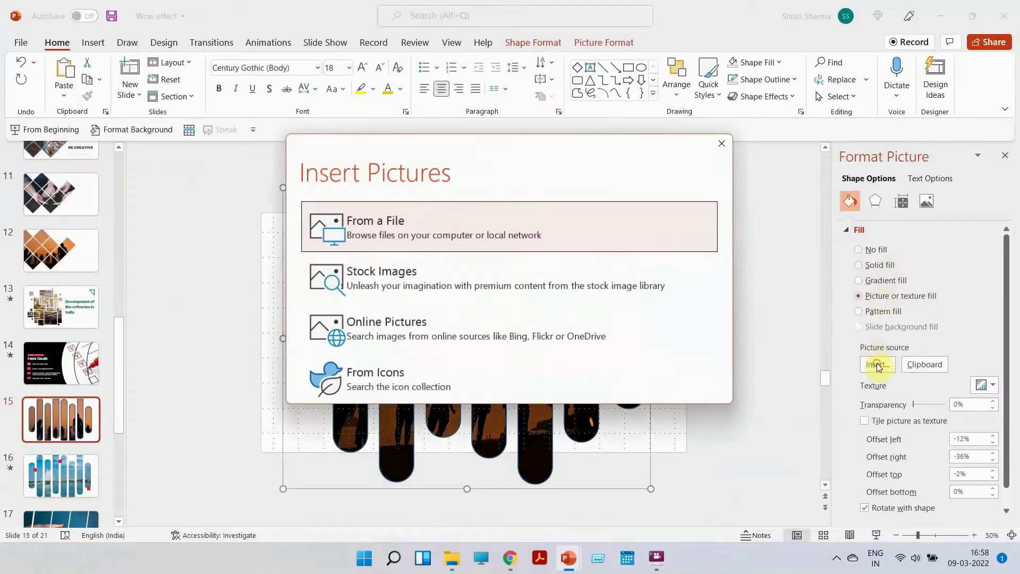
{"action": "left_click", "coordinate": [467, 226]}
{"action": "scroll", "coordinate": [468, 226], "scroll_direction": "down", "scroll_amount": 15}
{"action": "scroll", "coordinate": [469, 223], "scroll_direction": "down", "scroll_amount": 20}
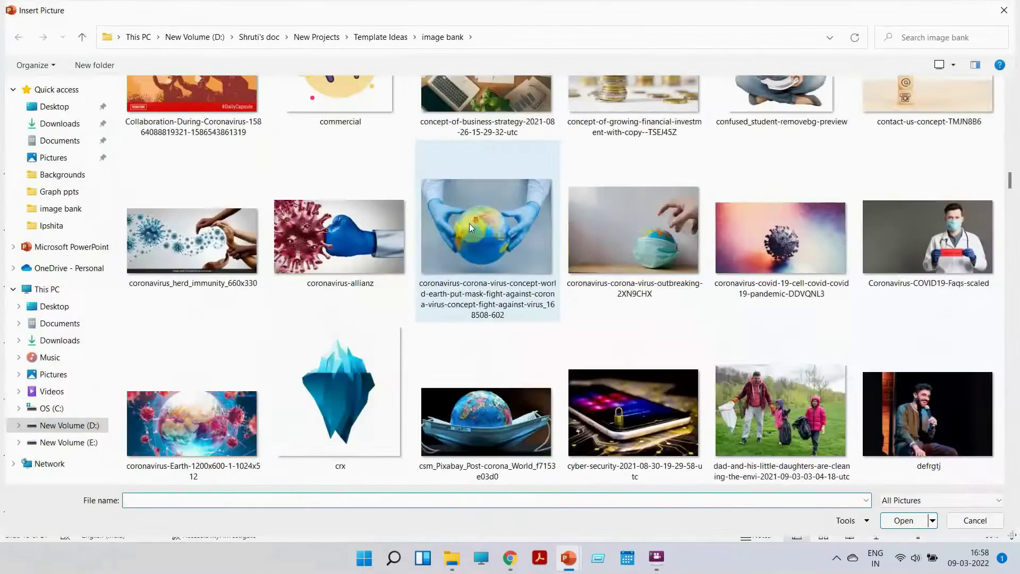
{"action": "scroll", "coordinate": [475, 219], "scroll_direction": "down", "scroll_amount": 20}
{"action": "scroll", "coordinate": [477, 216], "scroll_direction": "up", "scroll_amount": 5}
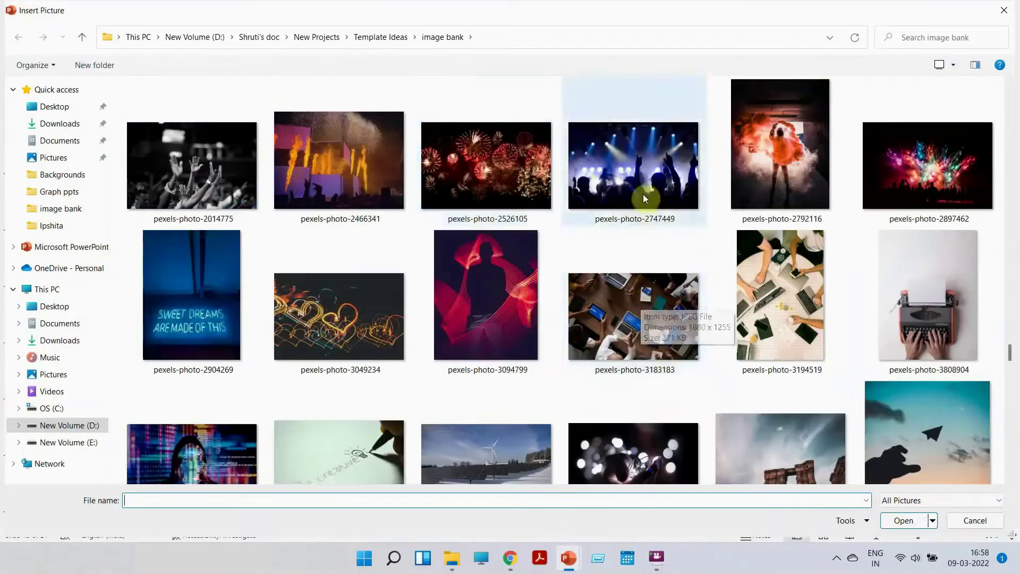
{"action": "left_click", "coordinate": [933, 190]}
{"action": "double_click", "coordinate": [933, 190]}
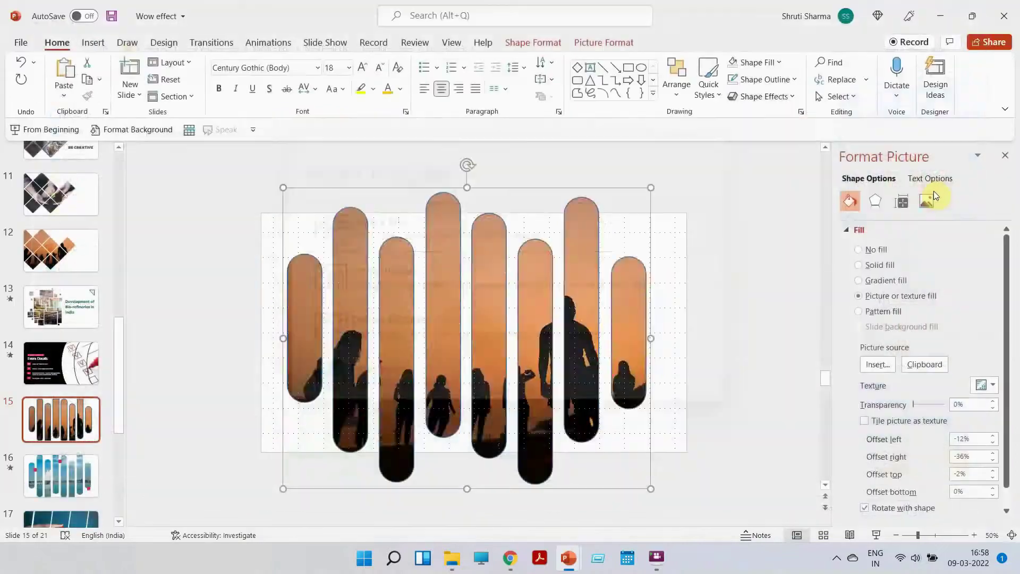